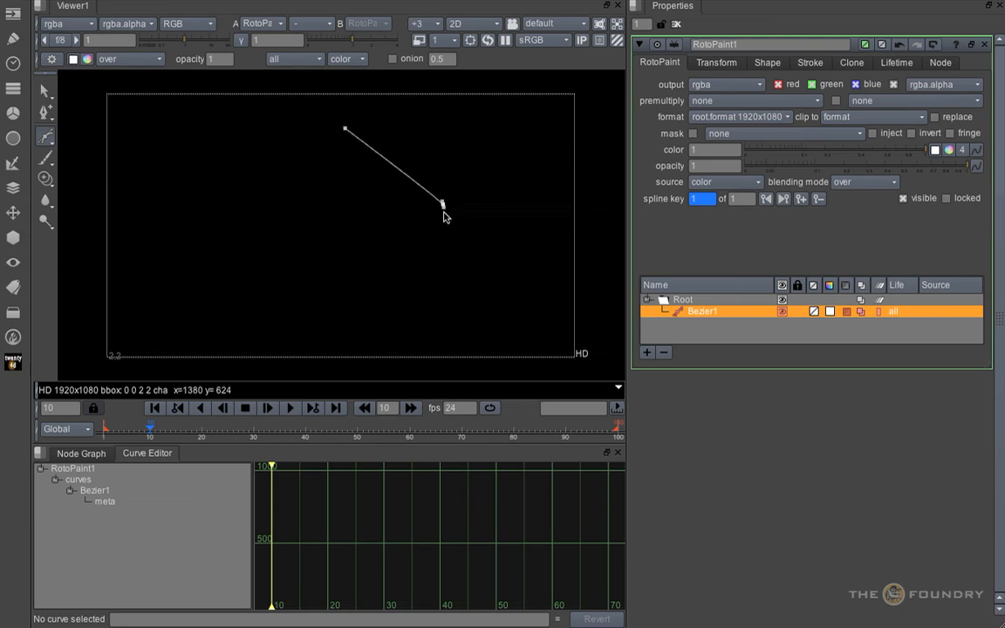
# Finish and close a four-point Bezier shape at frame 10, about 1204 by 734 pixels, with straight left edges and a rounded right side
pyautogui.click(345, 308)
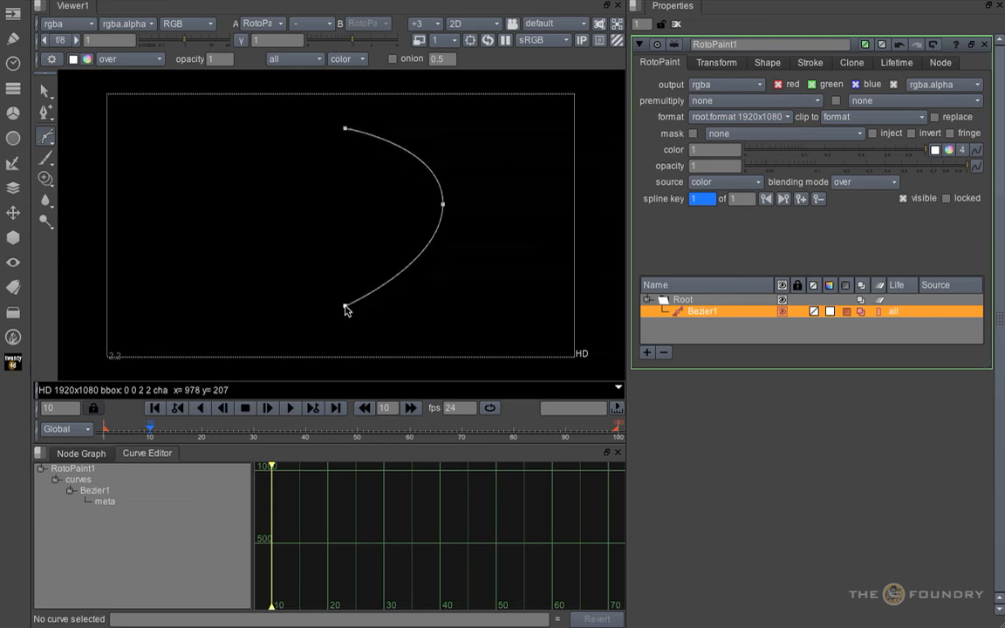
pyautogui.click(152, 226)
pyautogui.click(346, 130)
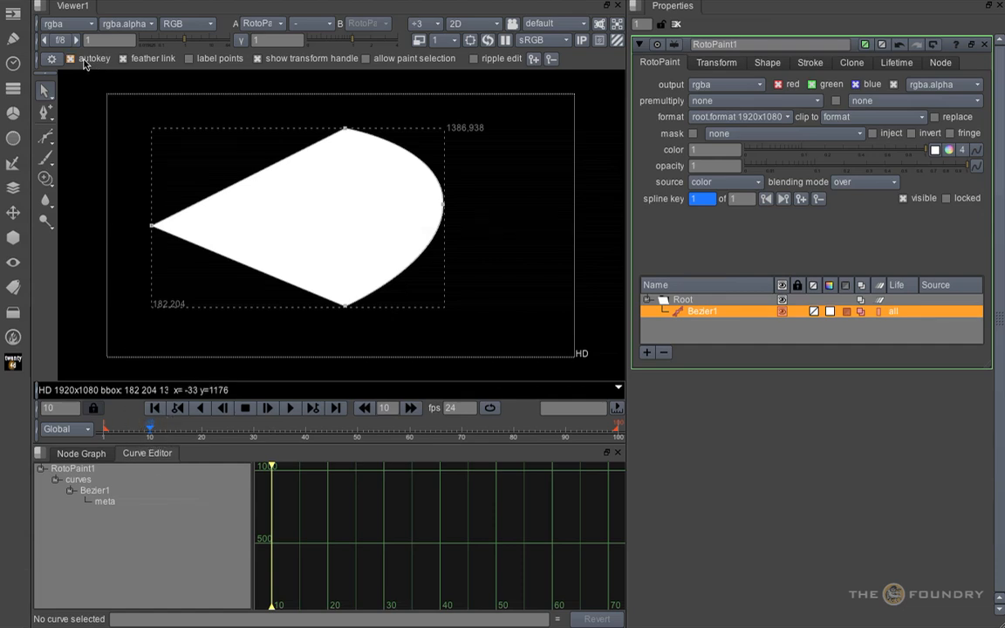
pyautogui.click(705, 62)
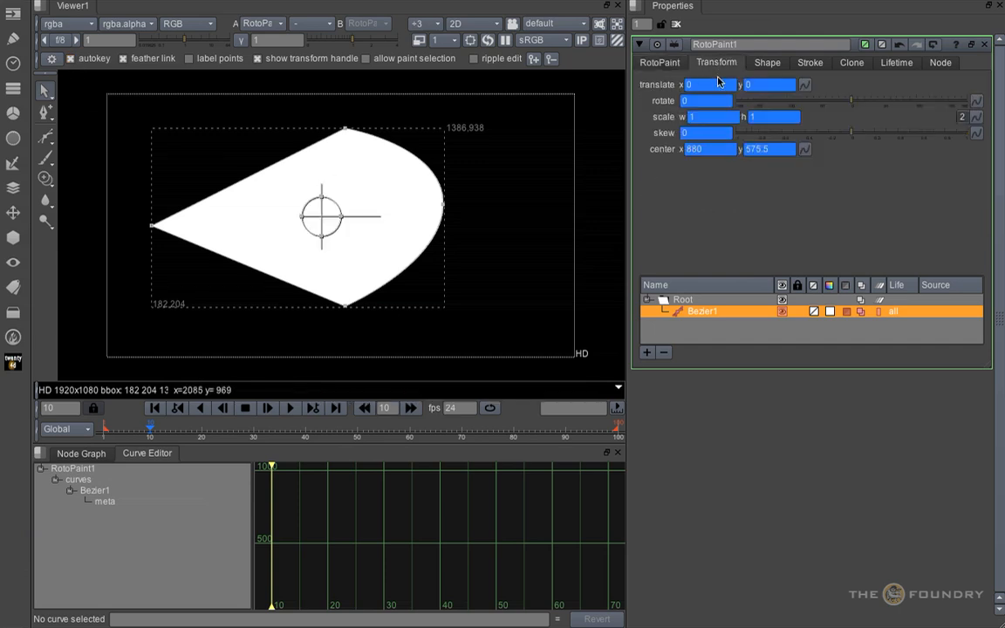
pyautogui.click(659, 64)
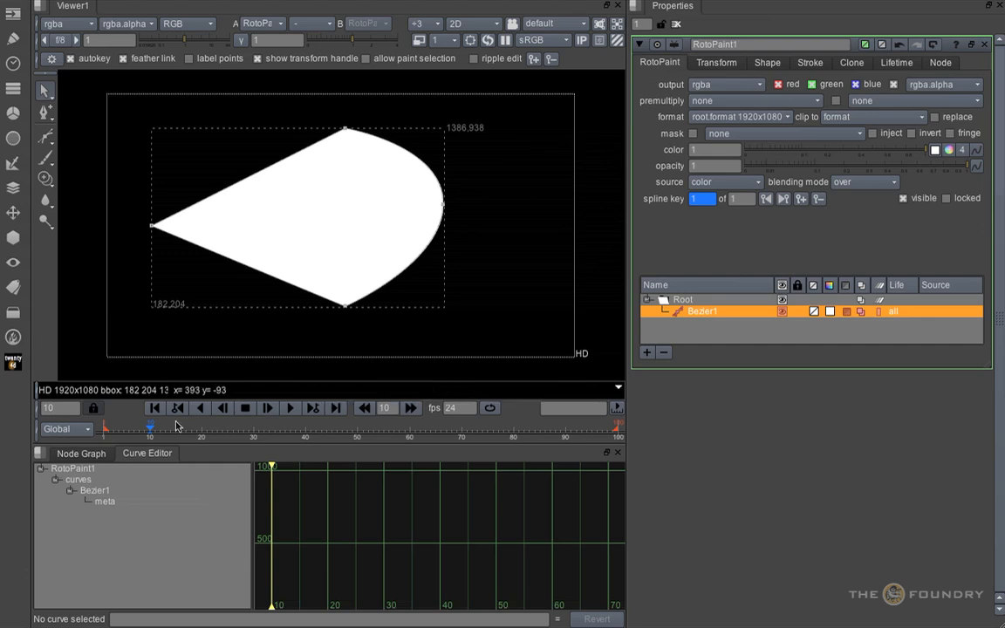
# At frame 30, flatten the Bezier shape by moving its bottom point up and its top point down
pyautogui.click(253, 436)
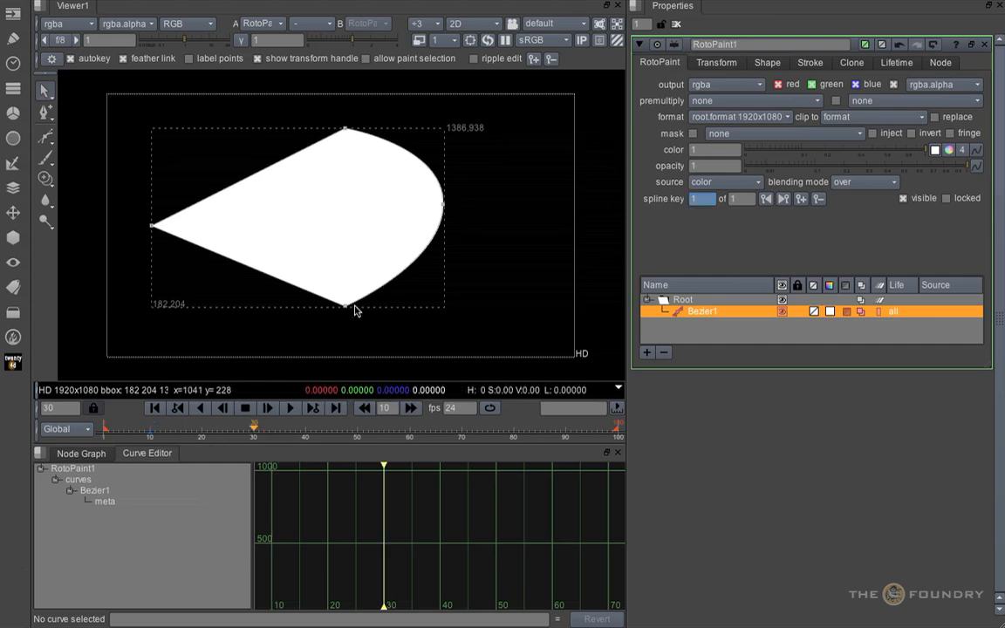
pyautogui.moveTo(346, 310); pyautogui.dragTo(348, 278)
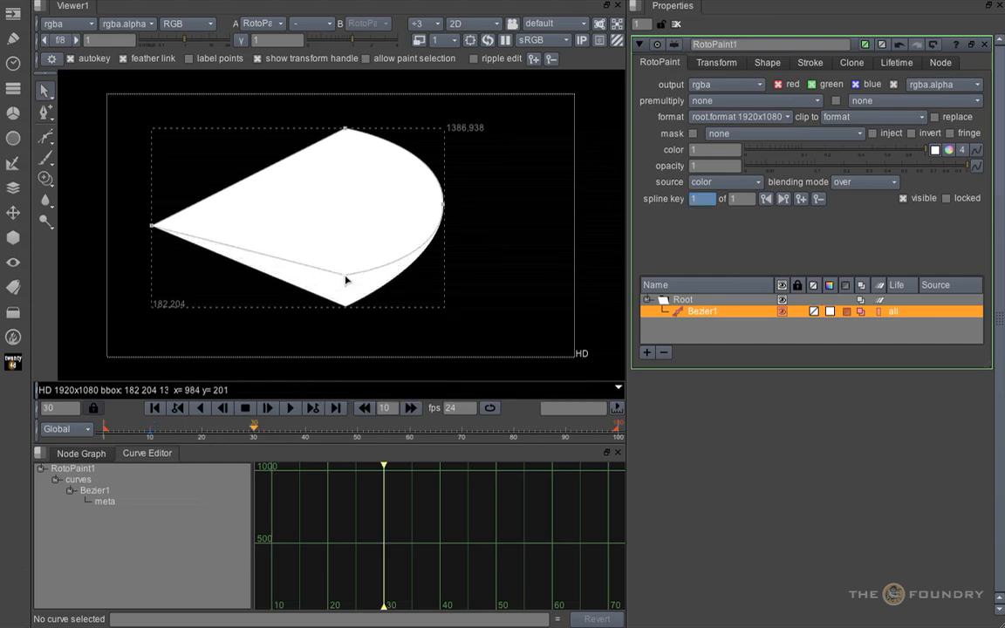
pyautogui.moveTo(346, 131)
pyautogui.mouseDown()
pyautogui.moveTo(347, 167)
pyautogui.moveTo(341, 119)
pyautogui.mouseUp()
# At frame 50, spread the top and bottom points apart, extend the right point to about x 1794, and scrub frames 10 to 50
pyautogui.click(358, 434)
pyautogui.moveTo(345, 278); pyautogui.dragTo(343, 314)
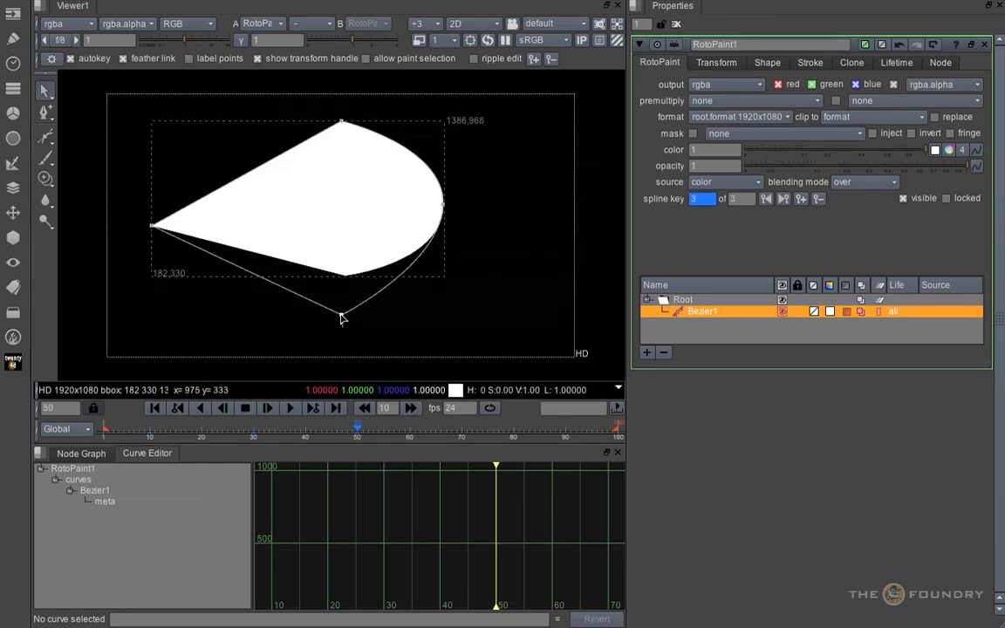
pyautogui.click(446, 206)
pyautogui.moveTo(447, 205); pyautogui.dragTo(542, 204)
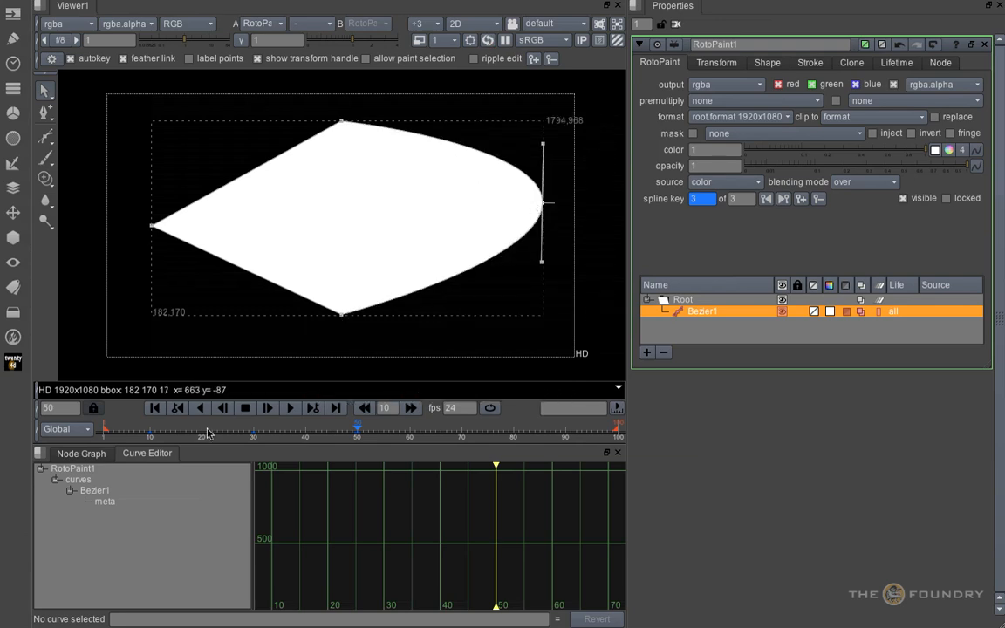
pyautogui.click(149, 437)
pyautogui.moveTo(150, 439); pyautogui.dragTo(356, 438)
# With autokey turned off, set a shape key at frame 40 and move the bottom and top points outward
pyautogui.click(305, 431)
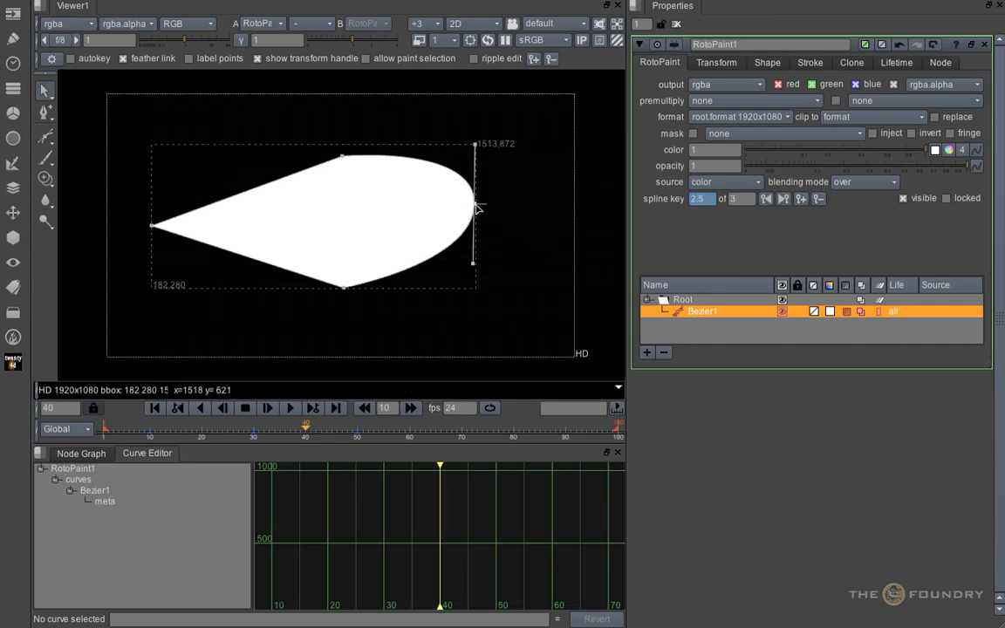
pyautogui.click(342, 155)
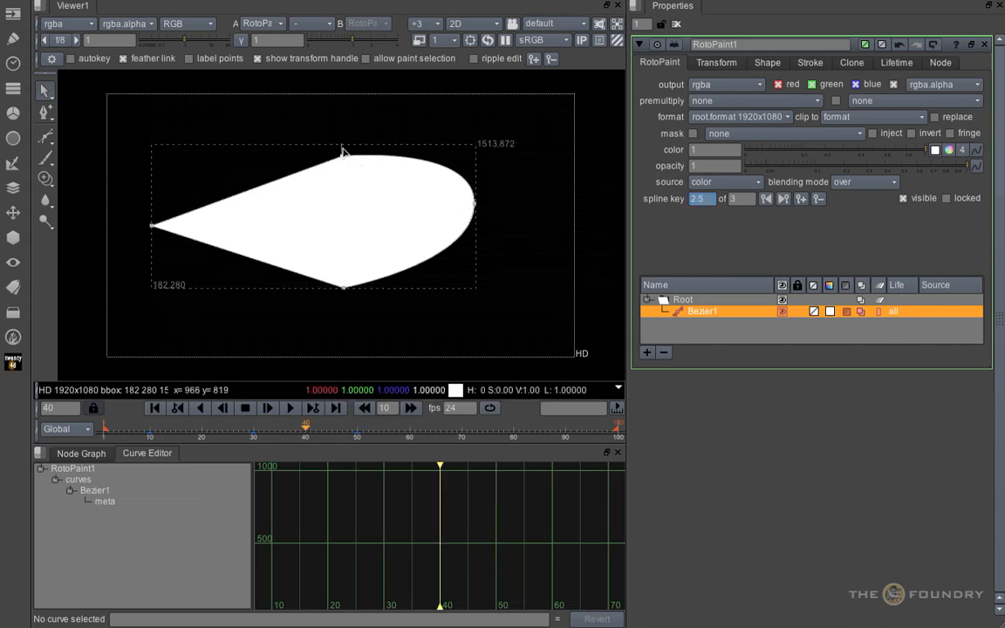
pyautogui.click(343, 288)
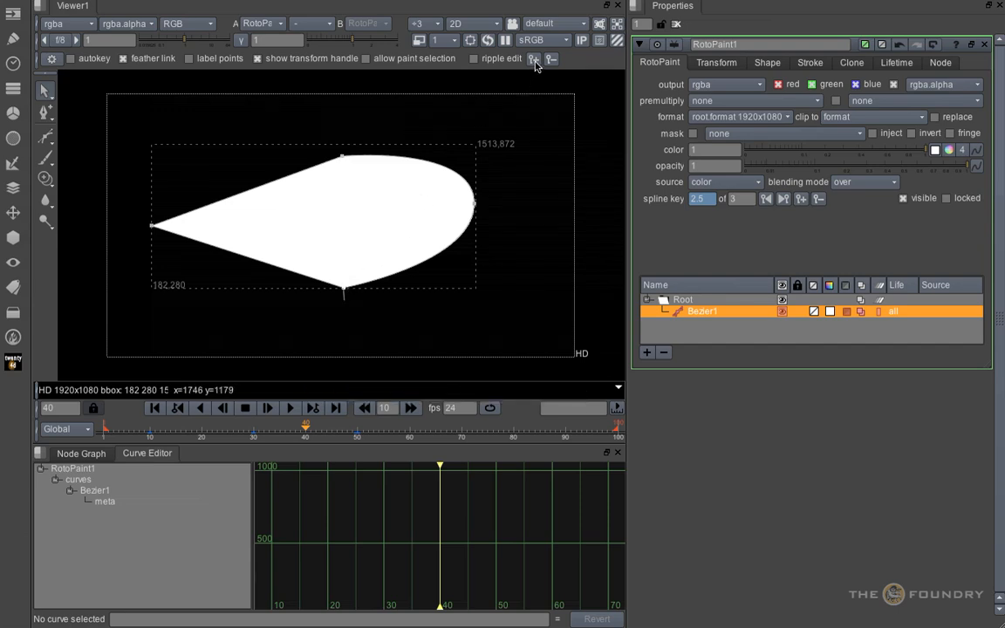
pyautogui.click(533, 58)
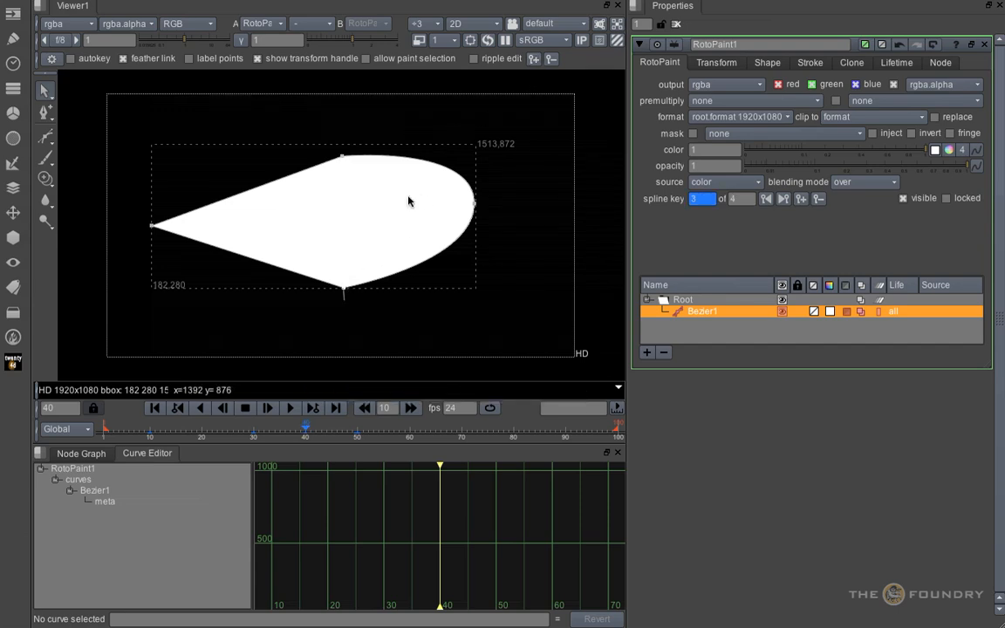
pyautogui.moveTo(343, 291); pyautogui.dragTo(344, 313)
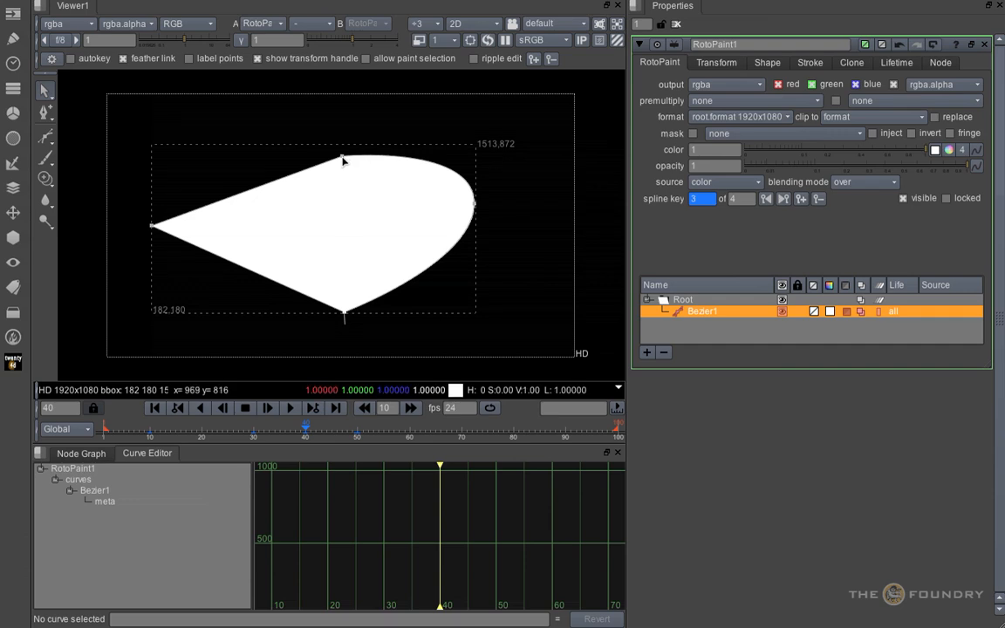
pyautogui.moveTo(342, 157); pyautogui.dragTo(342, 133)
# Add a spline key at frame 60 and move the shape's right point inward to about x 1530
pyautogui.click(411, 430)
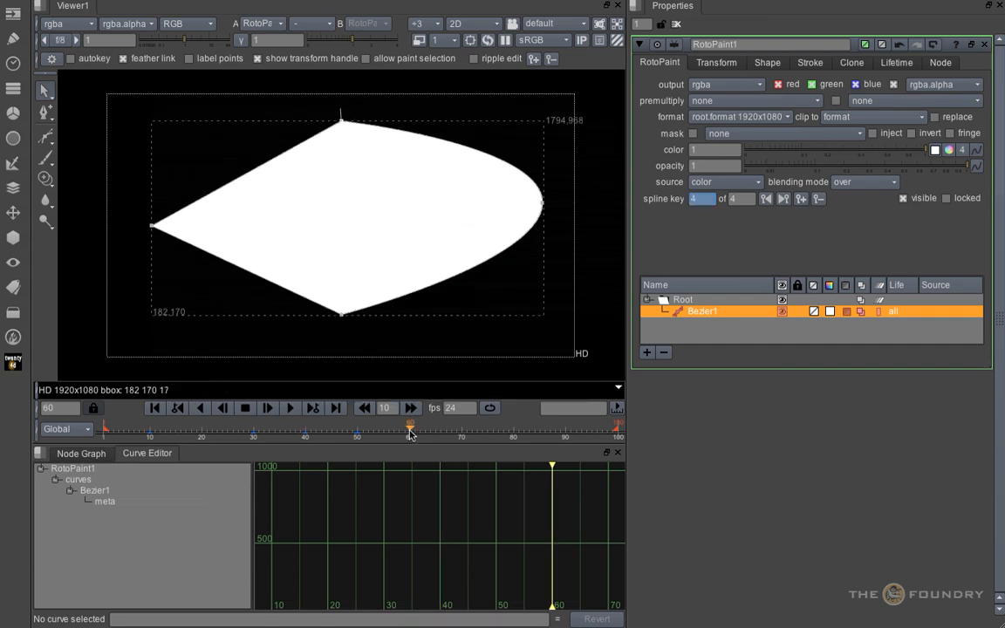
pyautogui.click(802, 199)
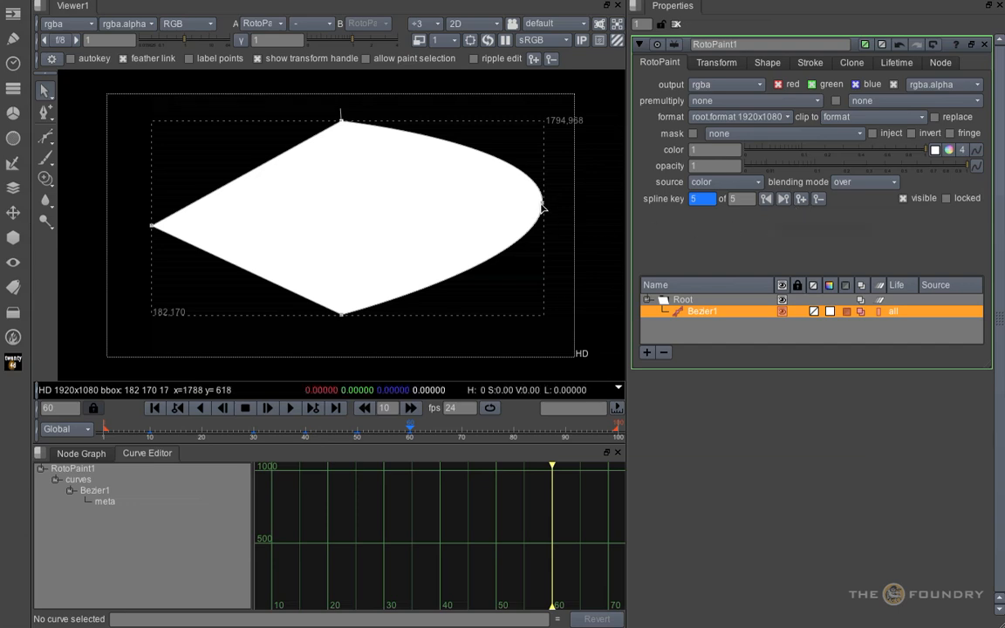
pyautogui.moveTo(541, 206); pyautogui.dragTo(478, 207)
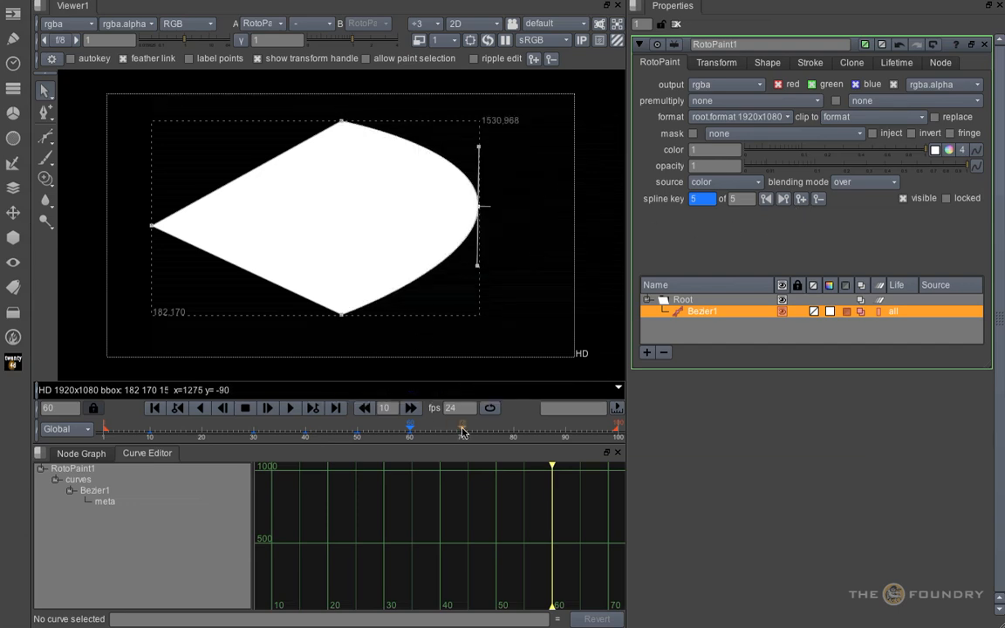
# Set a spline-only key on the Bezier shape at frame 70
pyautogui.click(410, 407)
pyautogui.click(340, 129)
pyautogui.rightClick(340, 129)
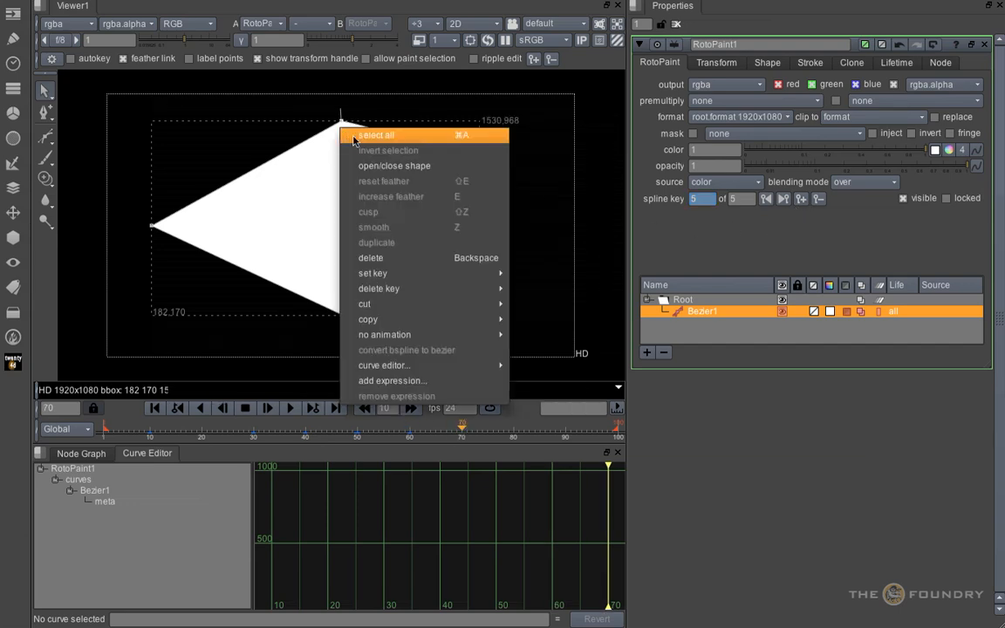
pyautogui.moveTo(428, 276)
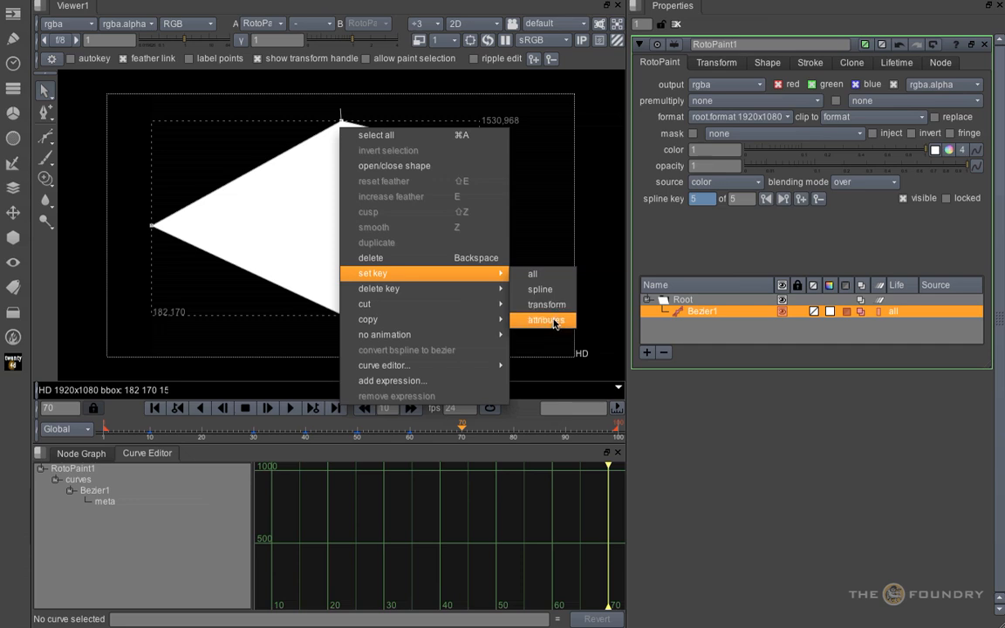
pyautogui.click(543, 289)
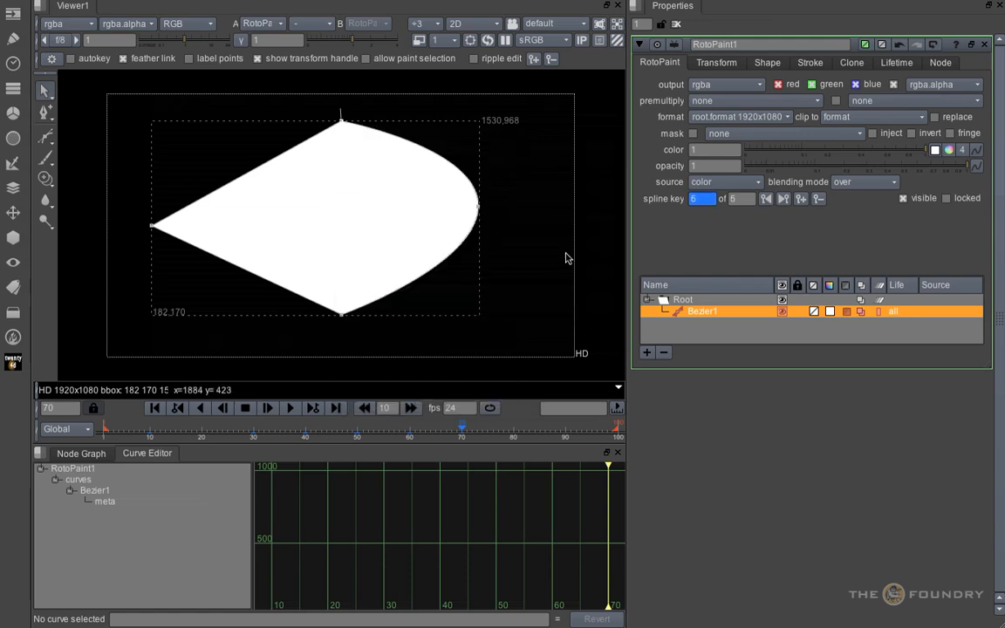
# Move the right point to about x 1410 and the left point in line with the top and bottom points, and scrub frames 10 to 70
pyautogui.moveTo(477, 207); pyautogui.dragTo(449, 218)
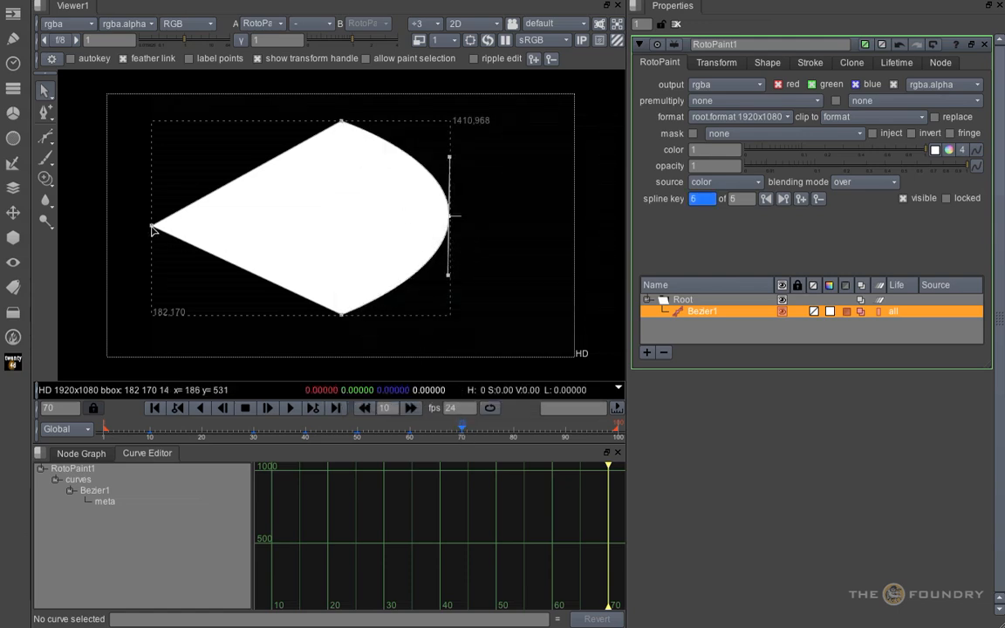
pyautogui.keyDown('ctrl'); pyautogui.moveTo(153, 229); pyautogui.dragTo(335, 223); pyautogui.keyUp('ctrl')
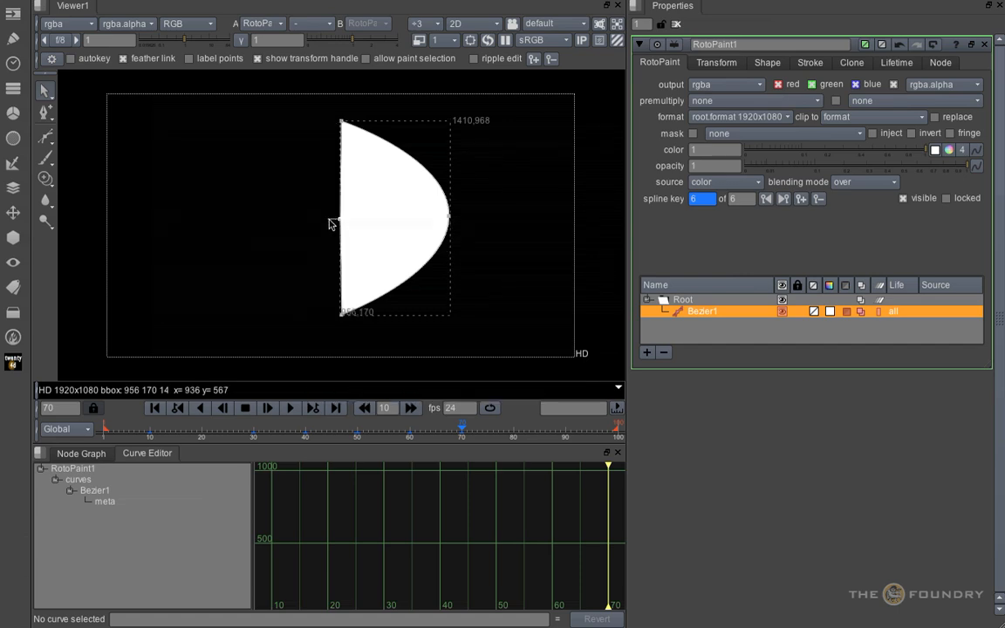
pyautogui.click(151, 434)
pyautogui.moveTo(150, 436); pyautogui.dragTo(460, 451)
# Delete the shape keys from frames 30 to 60 on Bezier1's meta curve
pyautogui.click(105, 503)
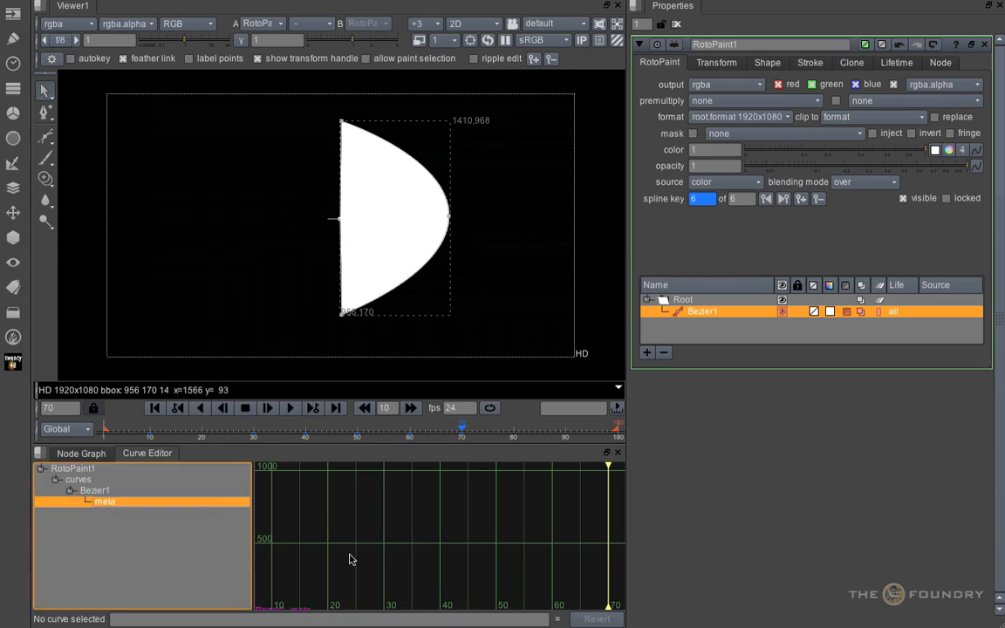
pyautogui.press('f')
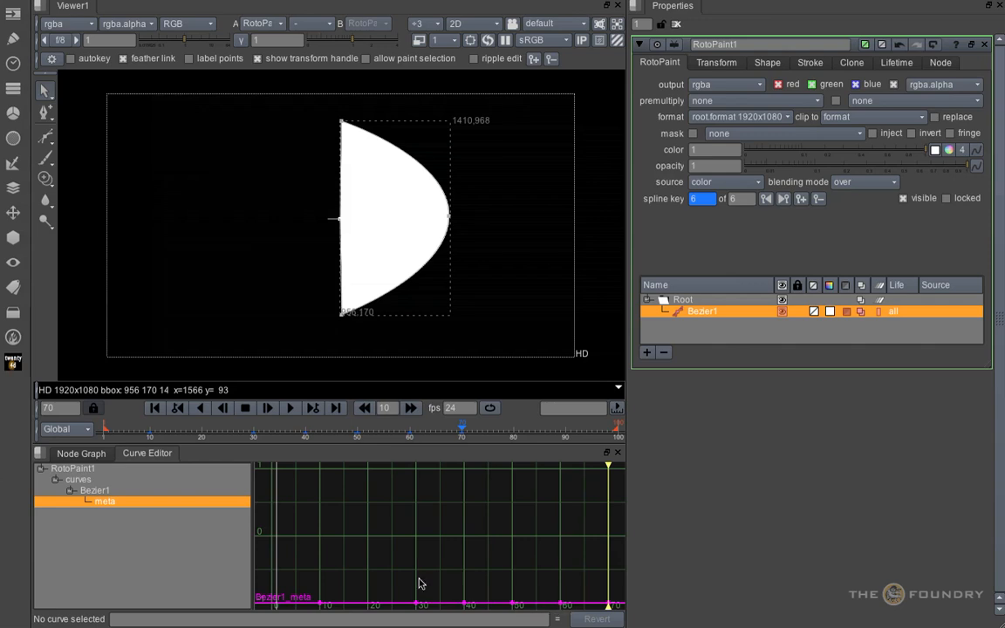
pyautogui.moveTo(392, 586); pyautogui.dragTo(565, 613)
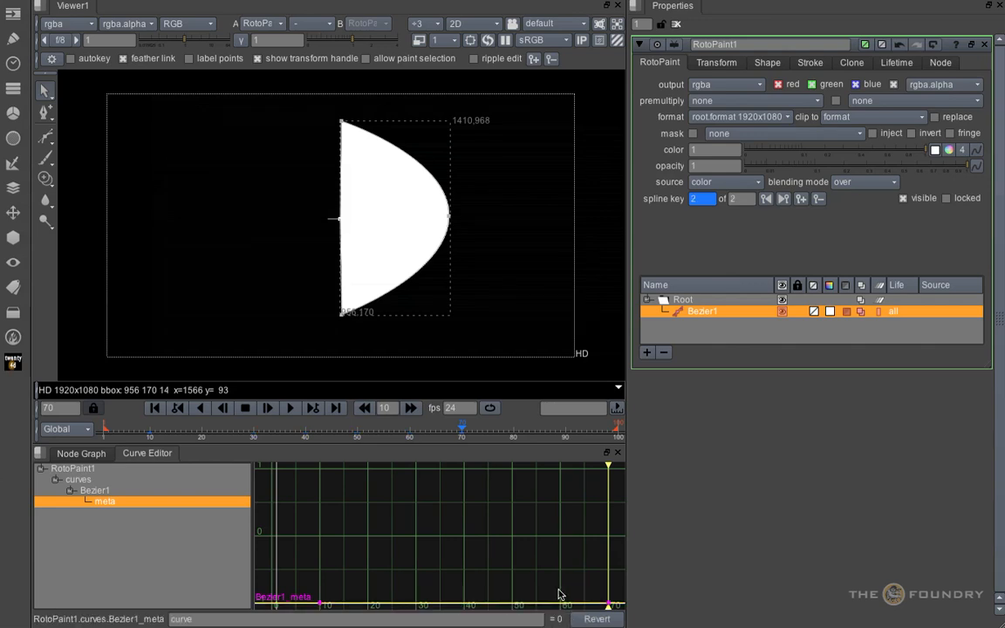
pyautogui.moveTo(393, 434); pyautogui.dragTo(461, 436)
# Show the left point's position curves in the Curve Editor using the points option
pyautogui.rightClick(341, 221)
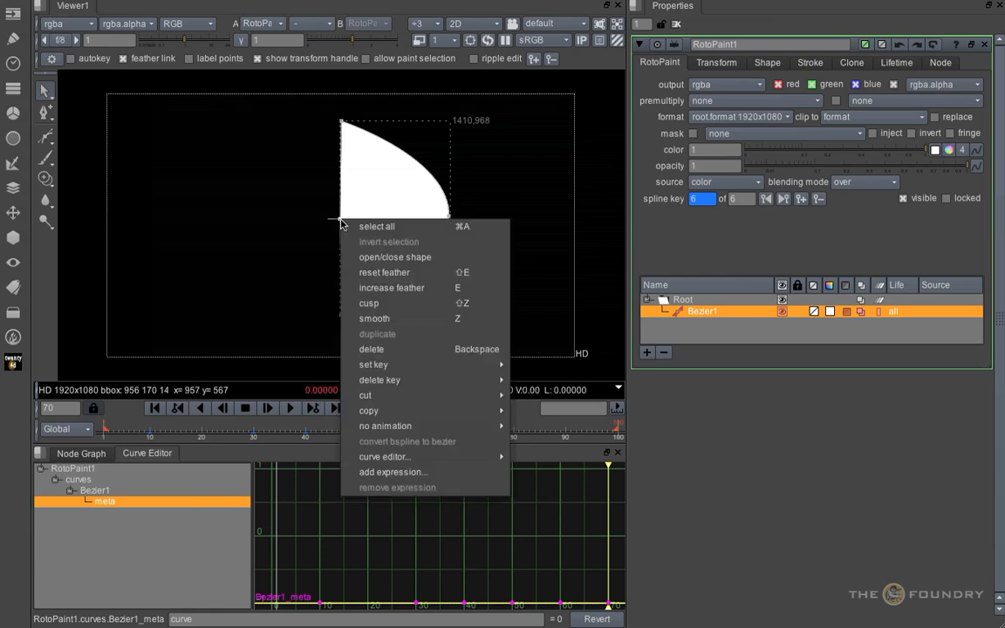
pyautogui.moveTo(450, 465)
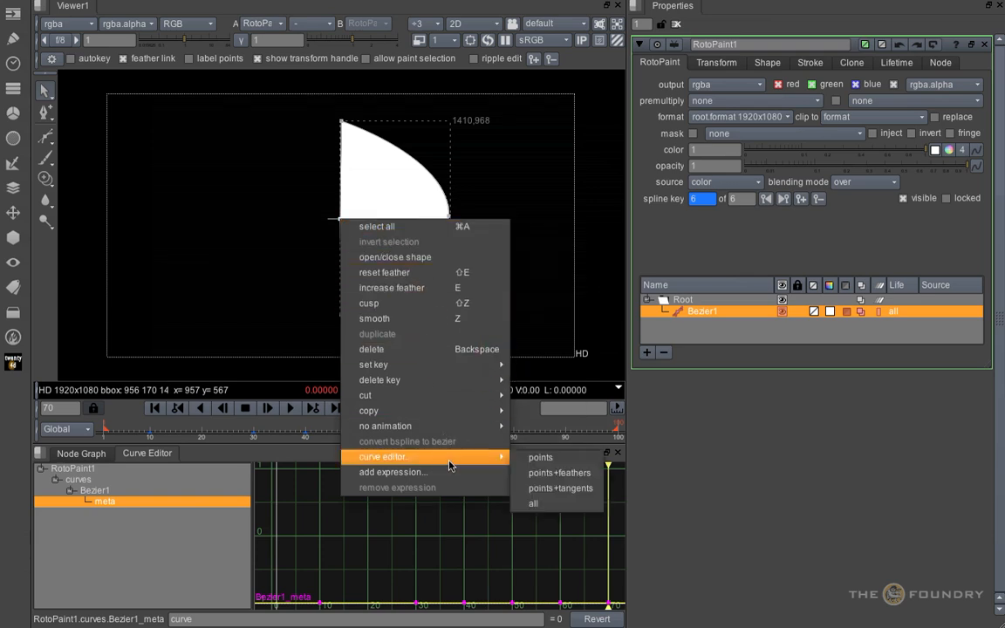
pyautogui.click(546, 460)
pyautogui.rightClick(546, 456)
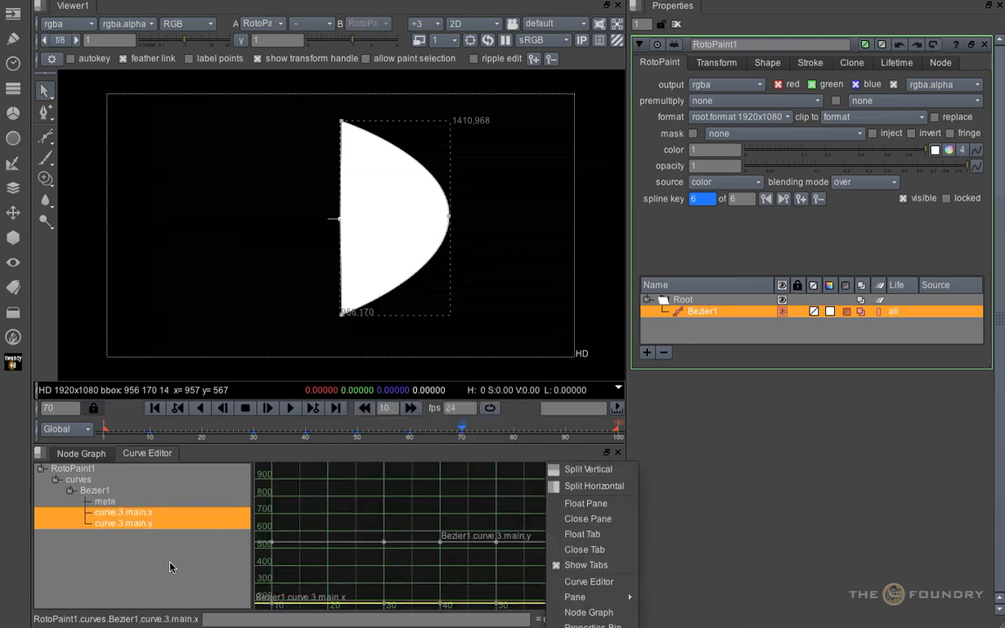
pyautogui.click(170, 567)
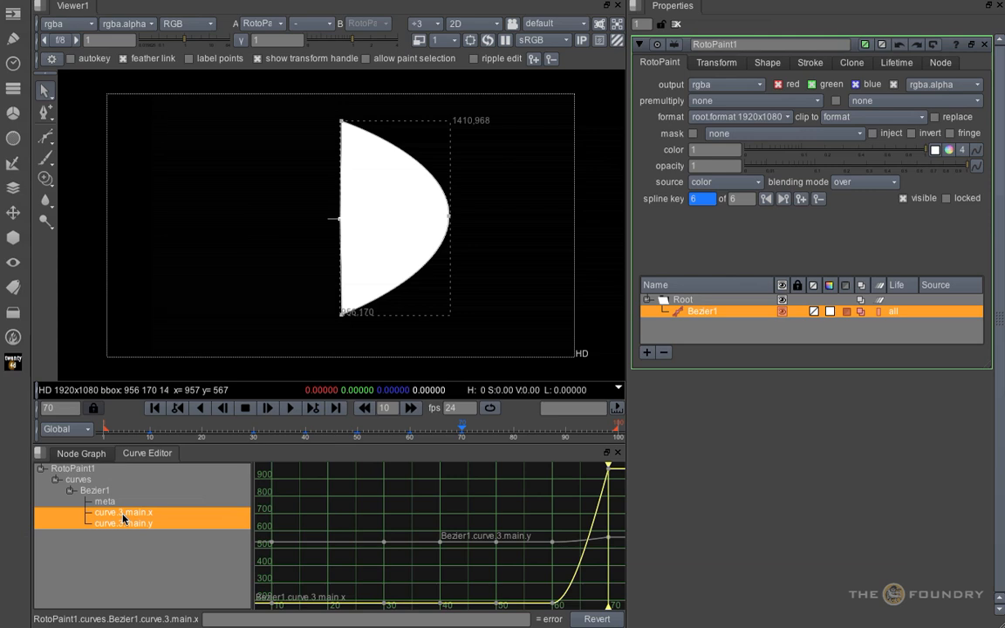
# On curve.3.main.x, delete the keys at frames 30 to 50 and move the frame 60 key to frame 20
pyautogui.moveTo(319, 572); pyautogui.dragTo(503, 609)
pyautogui.press('Delete')
pyautogui.moveTo(556, 604); pyautogui.dragTo(327, 605)
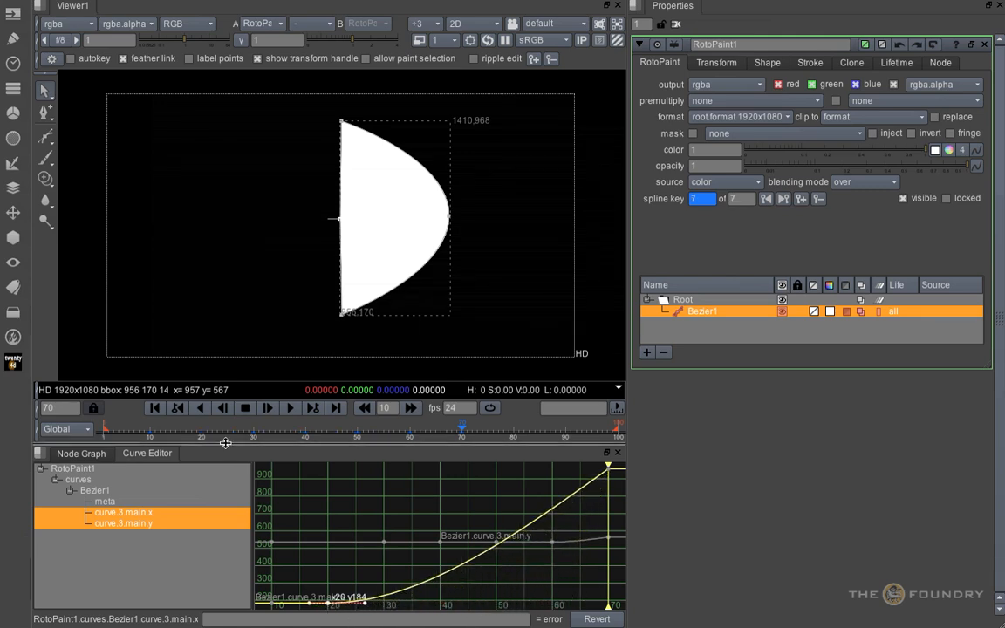
# Scrub the revised motion, set the x curve's frame 70 key to horizontal interpolation, and select its frame 20 key
pyautogui.moveTo(225, 441); pyautogui.dragTo(460, 463)
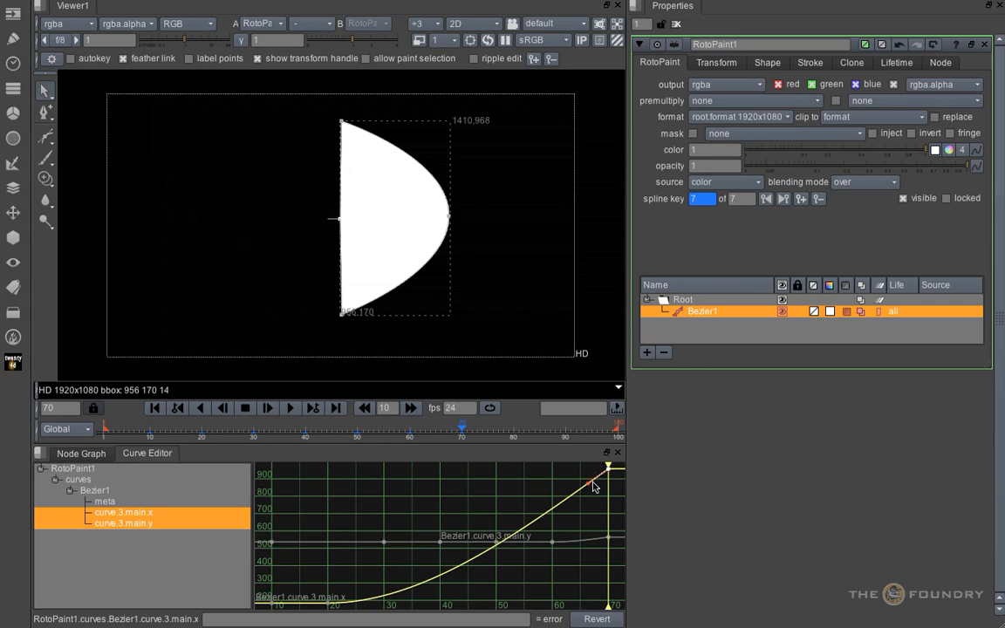
pyautogui.press('h')
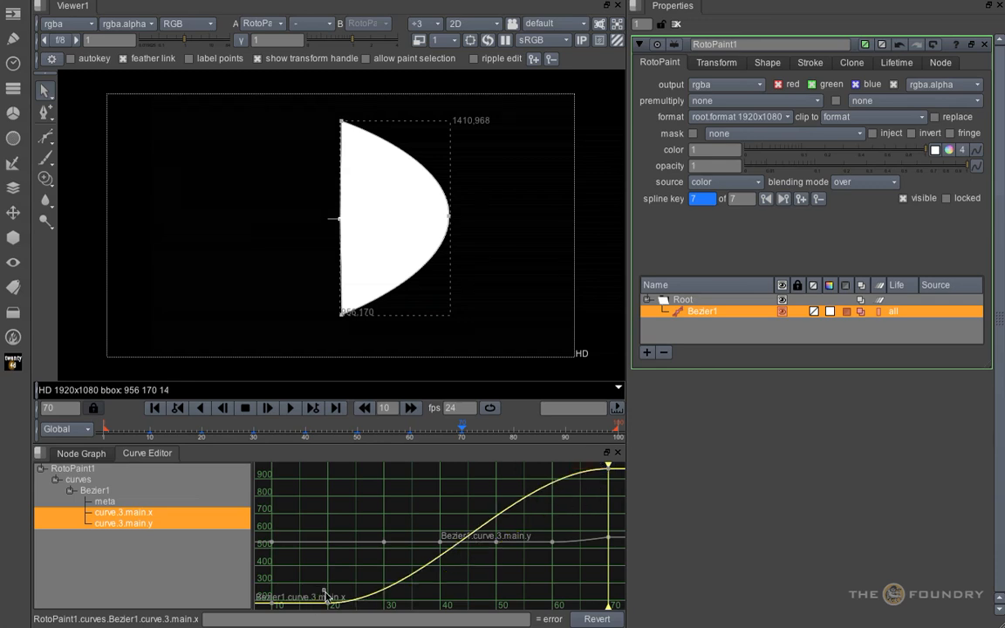
pyautogui.moveTo(322, 589); pyautogui.dragTo(356, 608)
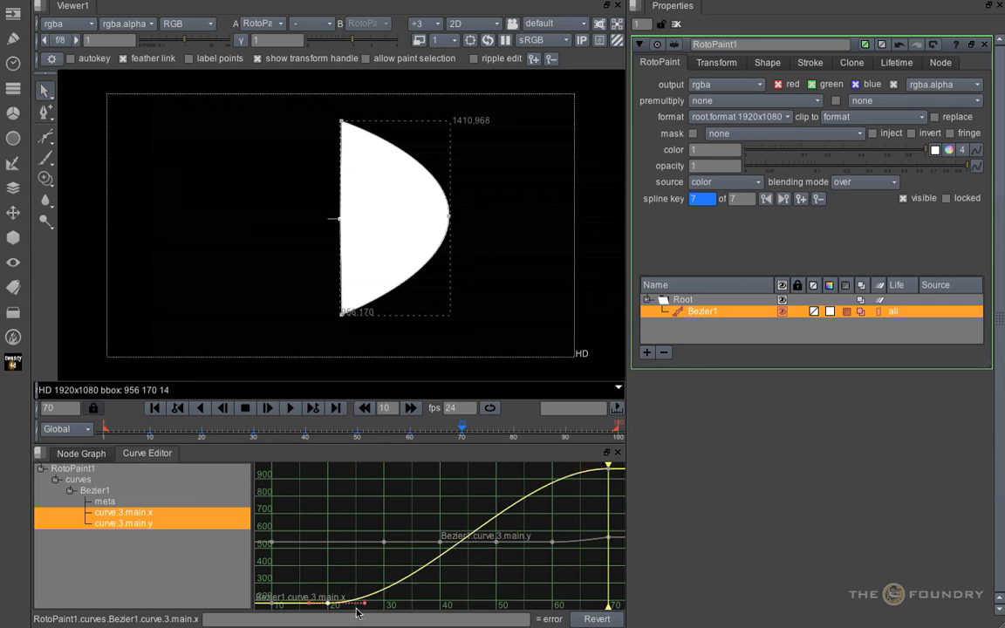
# On curve.3.main.y, raise the key at frame 30 to about 686.55
pyautogui.click(175, 523)
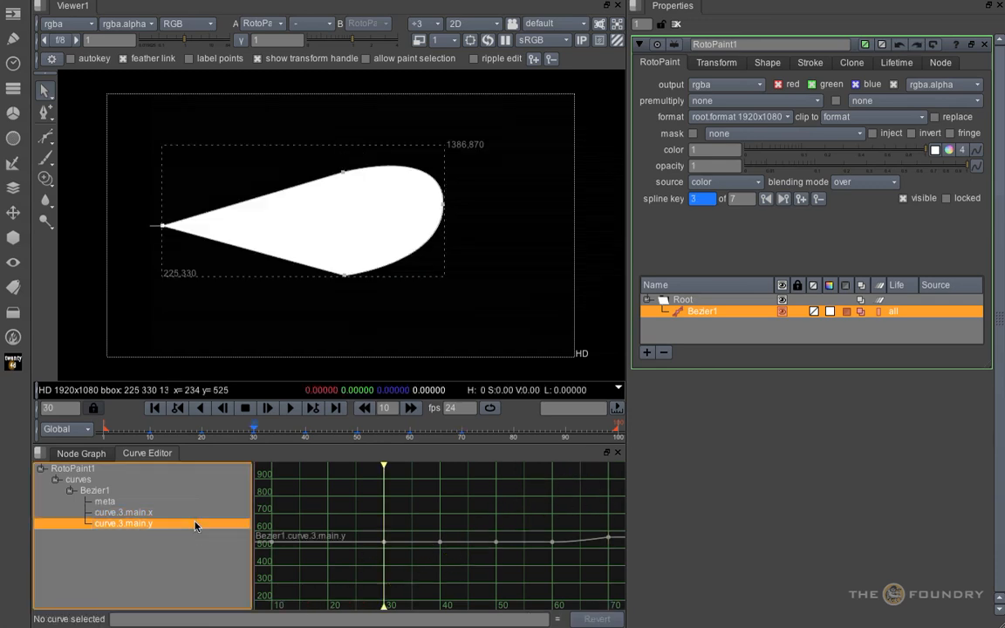
pyautogui.click(384, 542)
pyautogui.scroll(-3, 448, 521)
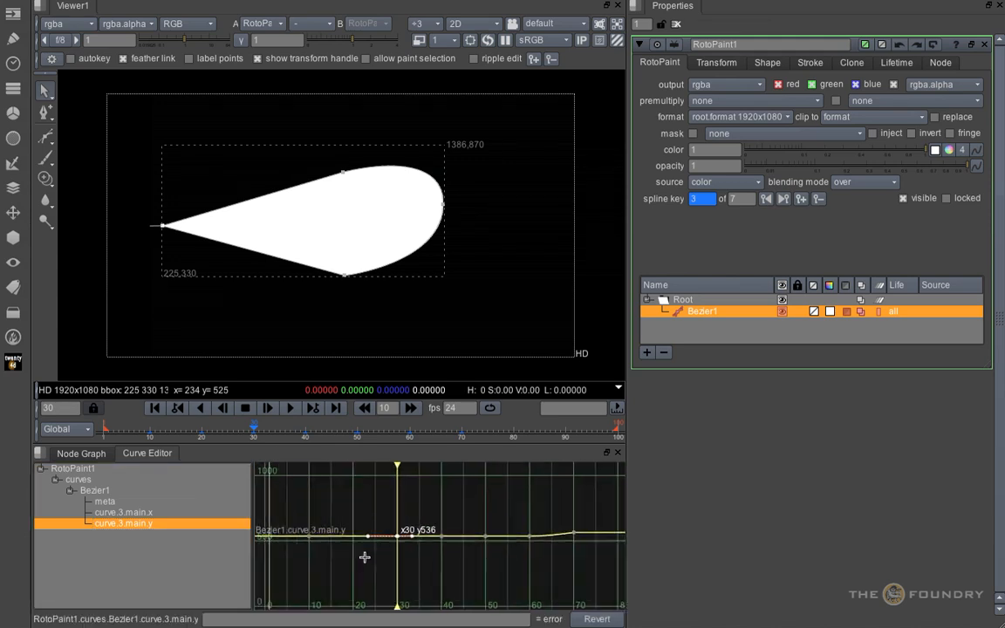
pyautogui.moveTo(410, 530); pyautogui.dragTo(410, 517)
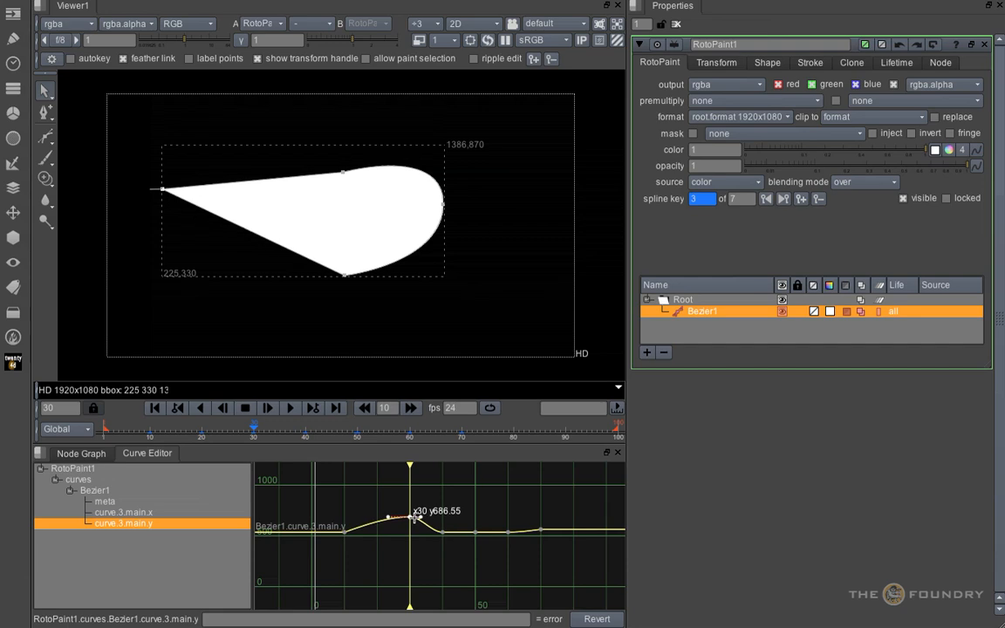
# On curve.3.main.y, lower the frame 50 key to about 225.94 and scrub through the motion up to frame 71
pyautogui.click(358, 429)
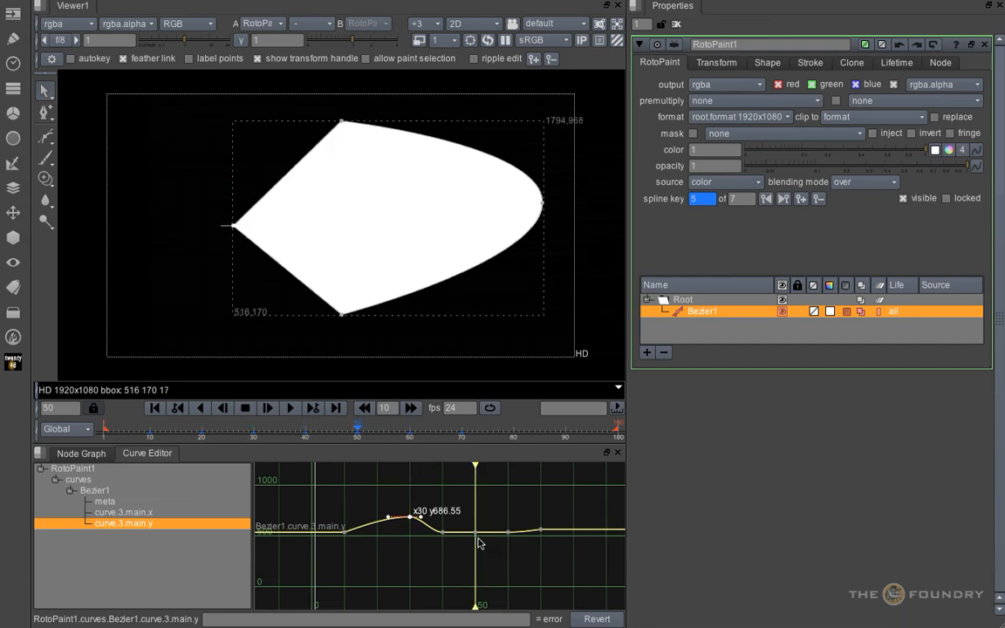
pyautogui.moveTo(475, 532); pyautogui.dragTo(476, 563)
pyautogui.moveTo(201, 429); pyautogui.dragTo(465, 481)
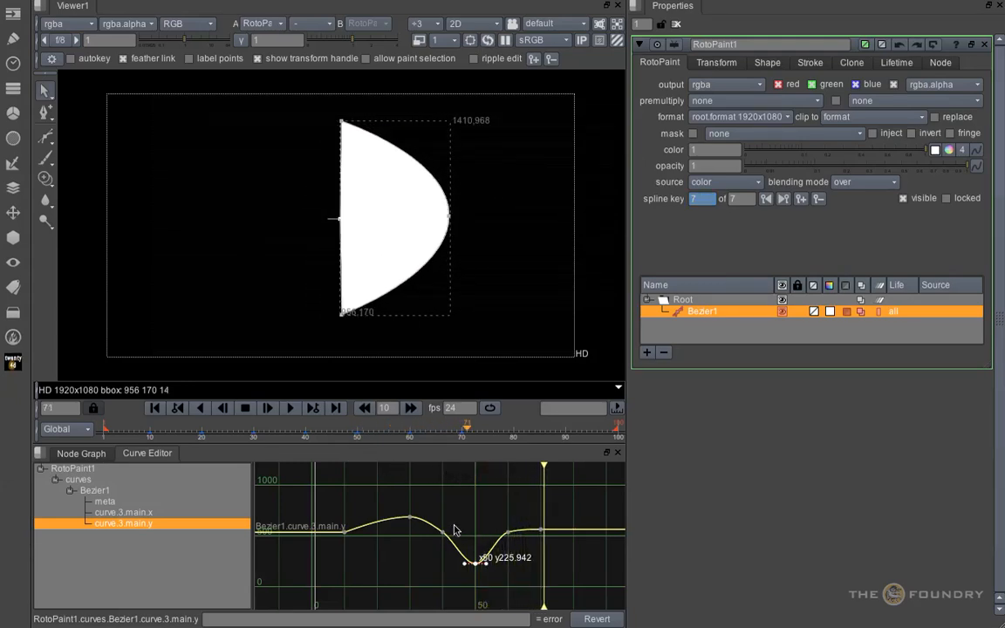
# At frame 10, pull the left point's feather outward past the format edge and scrub the timeline to review it
pyautogui.click(151, 434)
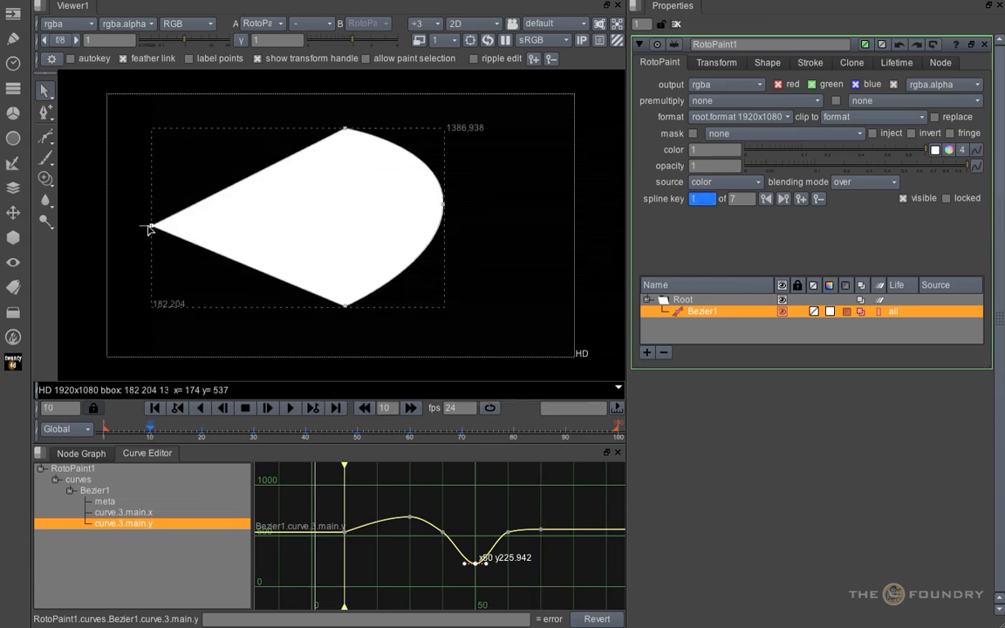
pyautogui.moveTo(144, 228); pyautogui.dragTo(91, 225)
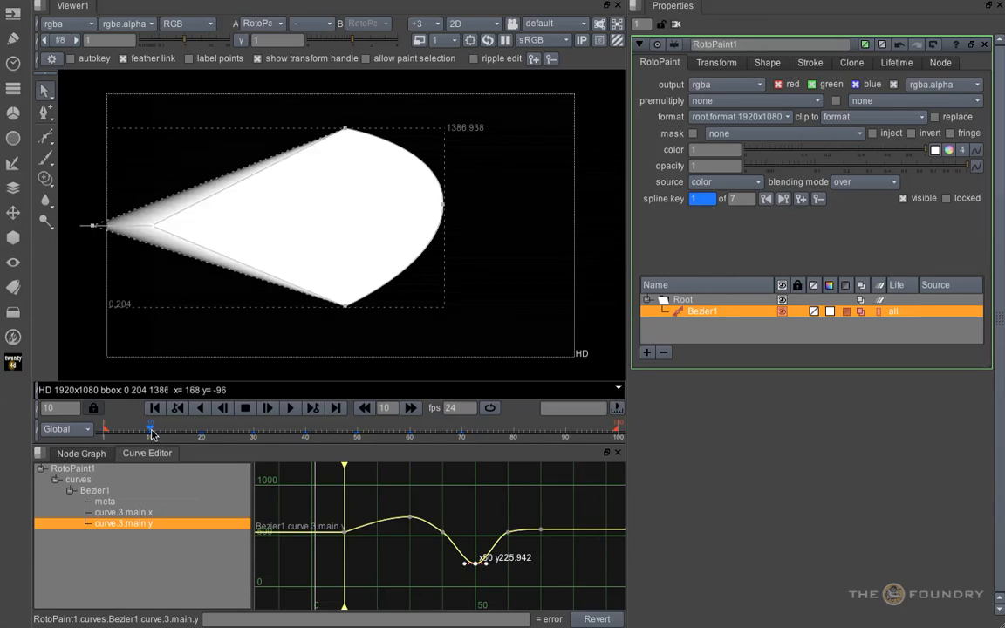
pyautogui.moveTo(152, 431); pyautogui.dragTo(261, 442)
pyautogui.moveTo(294, 443); pyautogui.dragTo(150, 443)
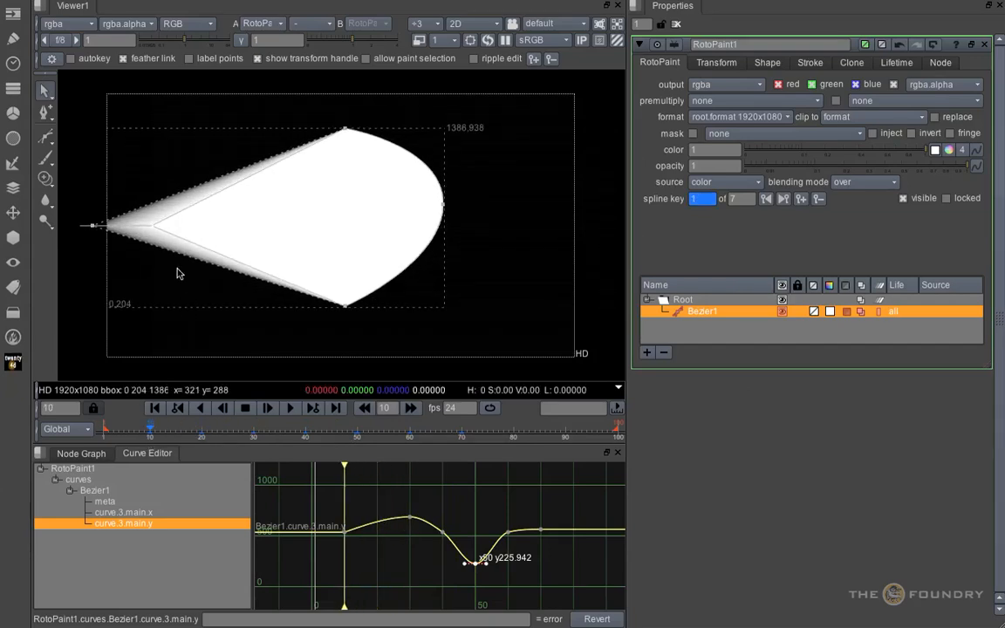
# Show the left point's points+feathers curves in the Curve Editor and isolate feather.3.main.x and feather.3.main.y
pyautogui.rightClick(153, 232)
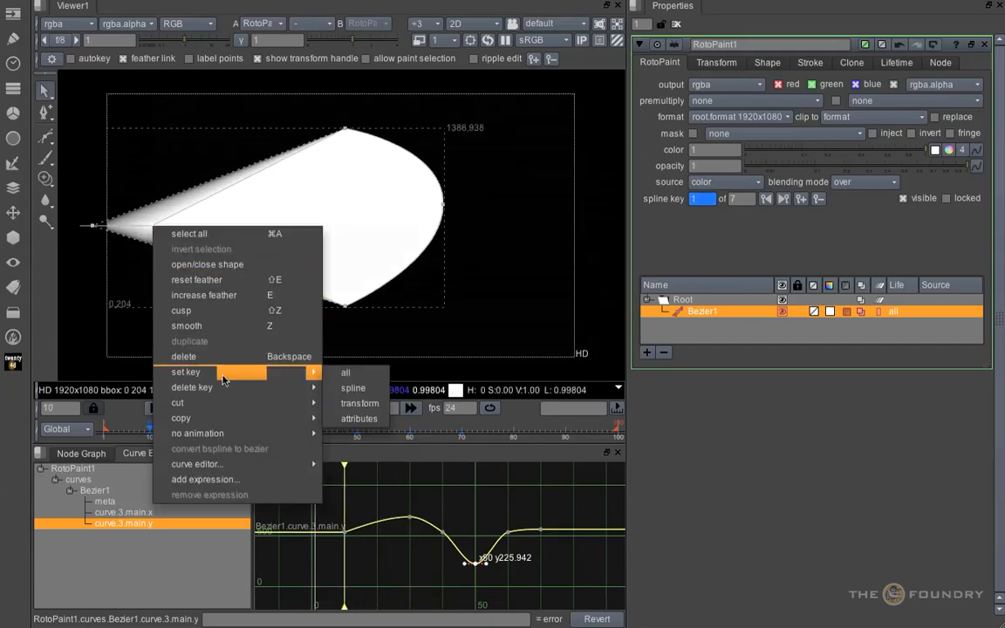
pyautogui.moveTo(229, 470)
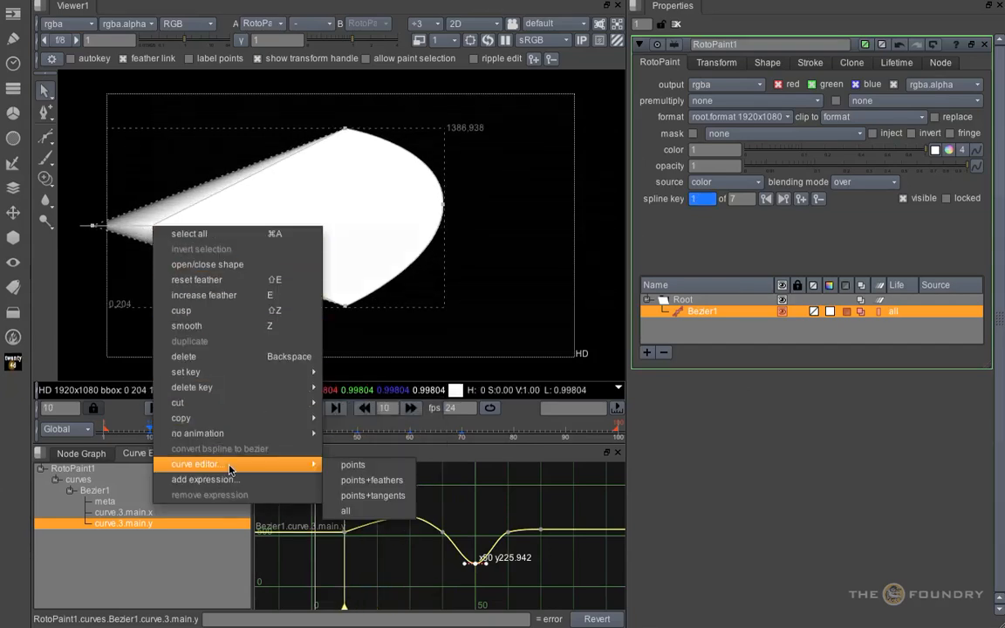
pyautogui.click(356, 480)
pyautogui.rightClick(356, 485)
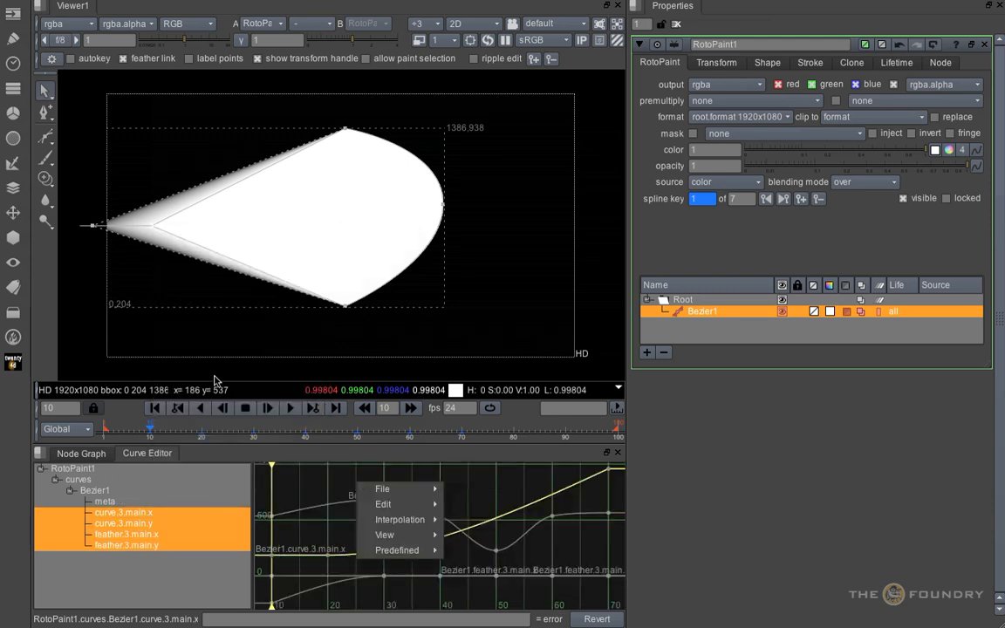
pyautogui.keyDown('ctrl'); pyautogui.click(170, 541); pyautogui.keyUp('ctrl')
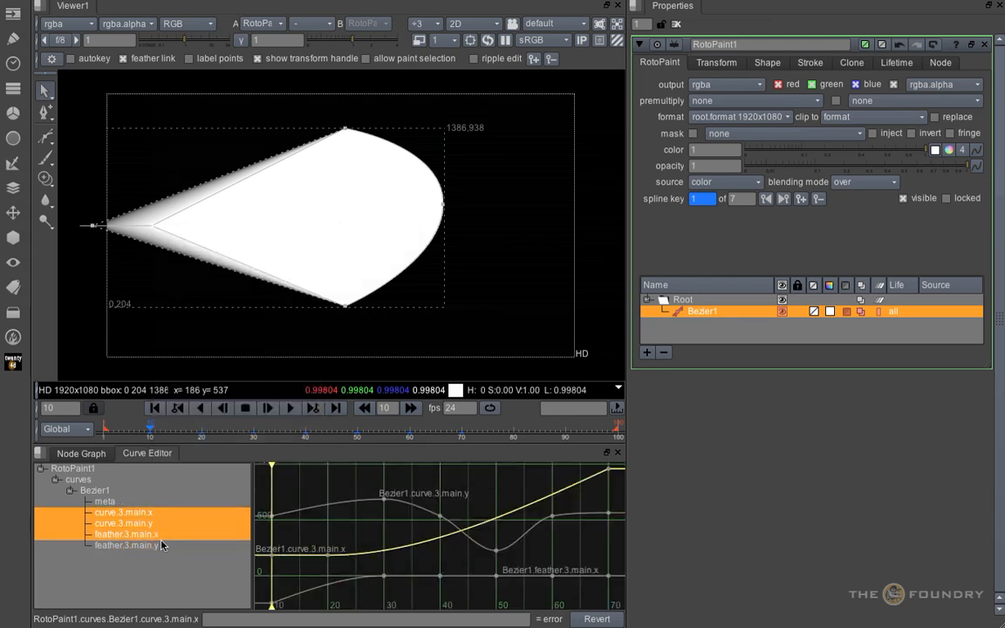
pyautogui.click(170, 546)
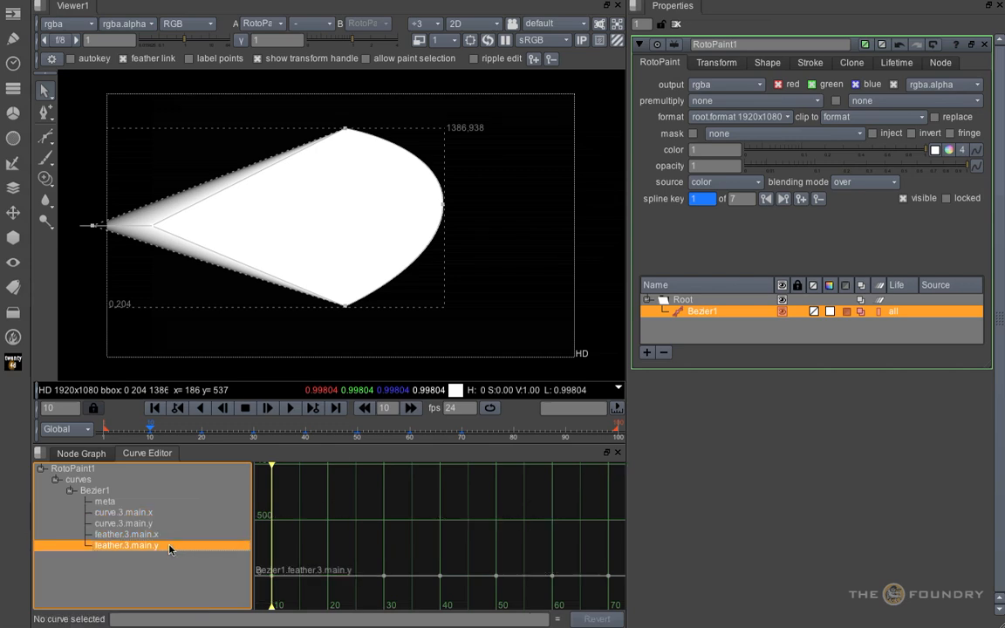
pyautogui.keyDown('shift'); pyautogui.click(171, 537); pyautogui.keyUp('shift')
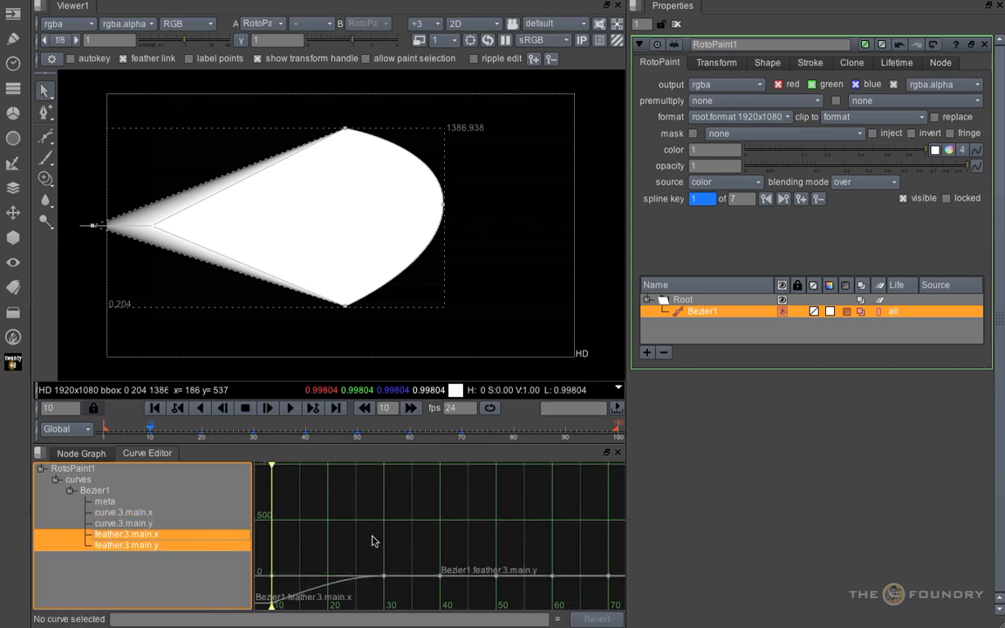
# On the feather curves, delete the keys at frames 40 to 60 and move the frame 30 key to frame 64
pyautogui.moveTo(429, 566); pyautogui.dragTo(575, 601)
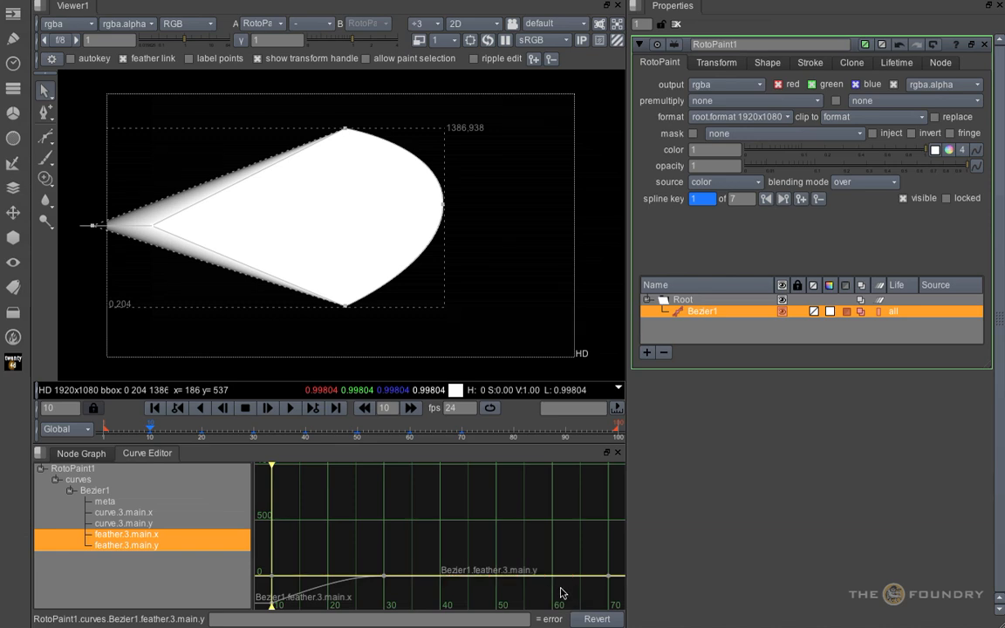
pyautogui.moveTo(384, 578); pyautogui.dragTo(574, 587)
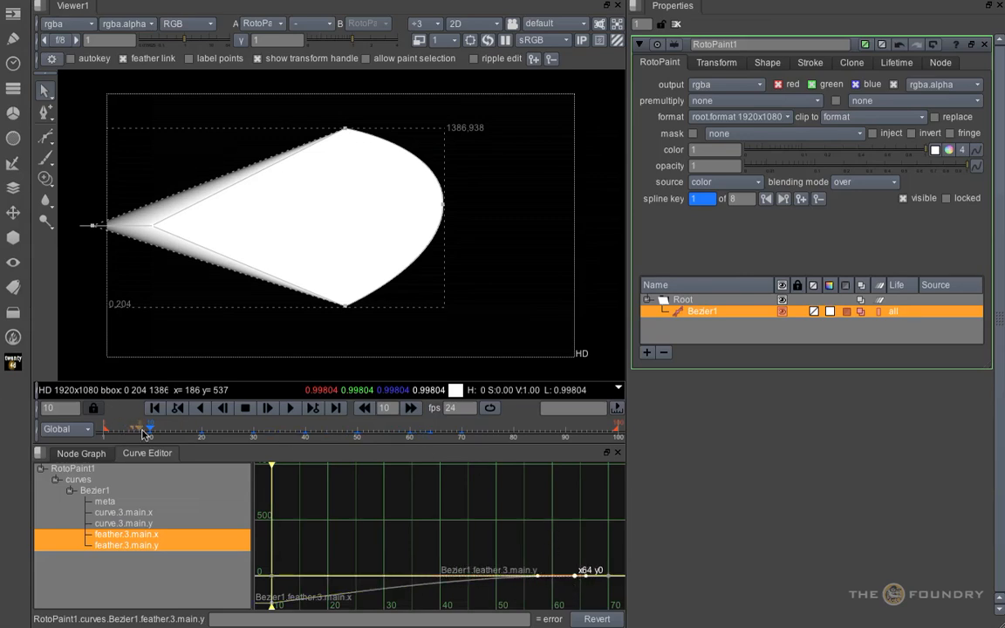
pyautogui.moveTo(144, 433)
pyautogui.mouseDown()
pyautogui.moveTo(425, 436)
pyautogui.moveTo(209, 429)
pyautogui.moveTo(152, 439)
pyautogui.mouseUp()
# Undo the left point's feather offset and its feather curve edits
pyautogui.click(309, 504)
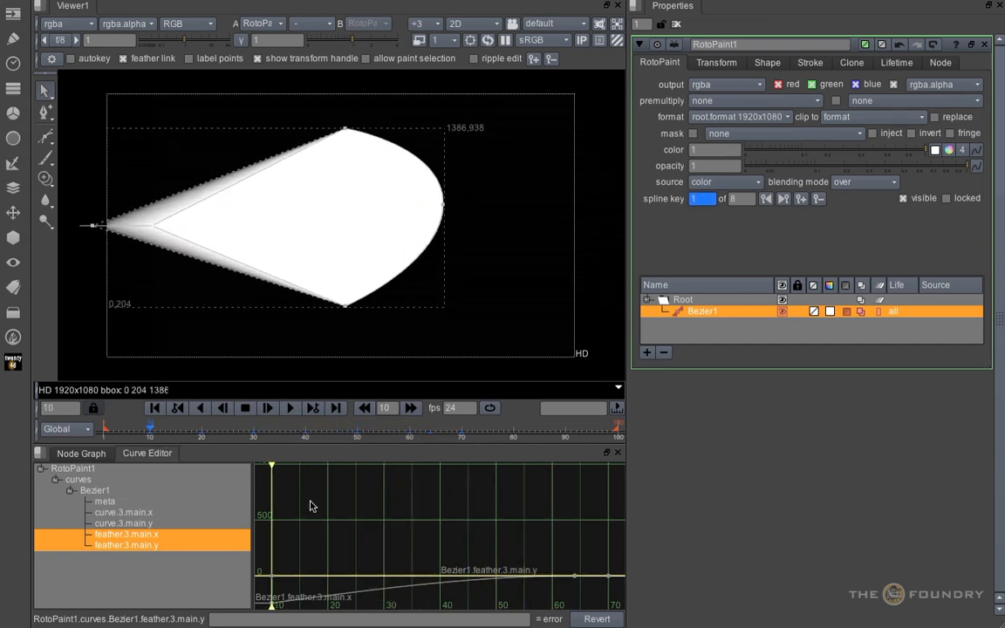
pyautogui.click(313, 515)
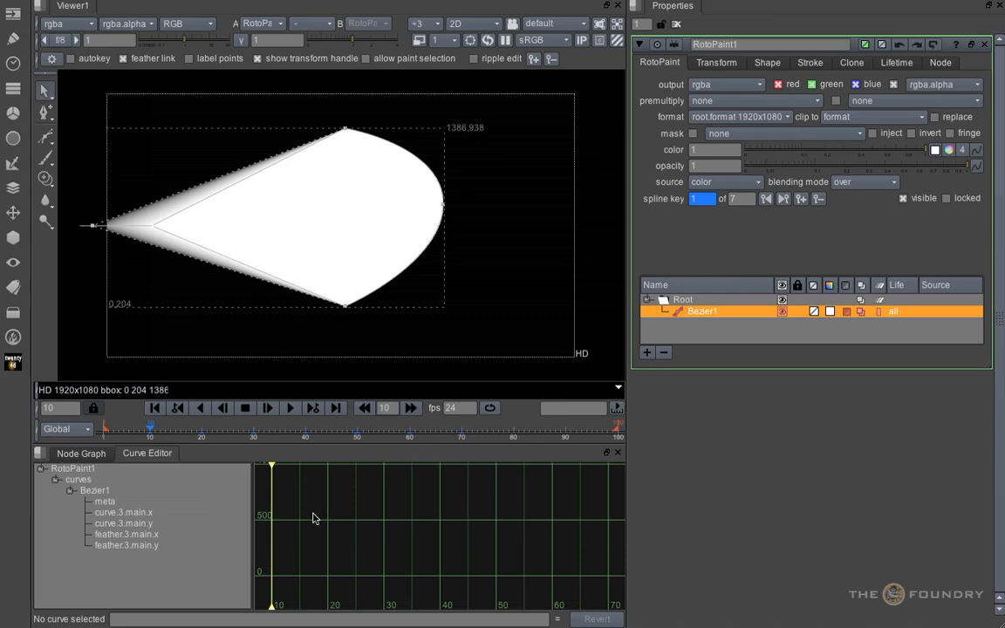
pyautogui.hotkey('ctrl', 'z')
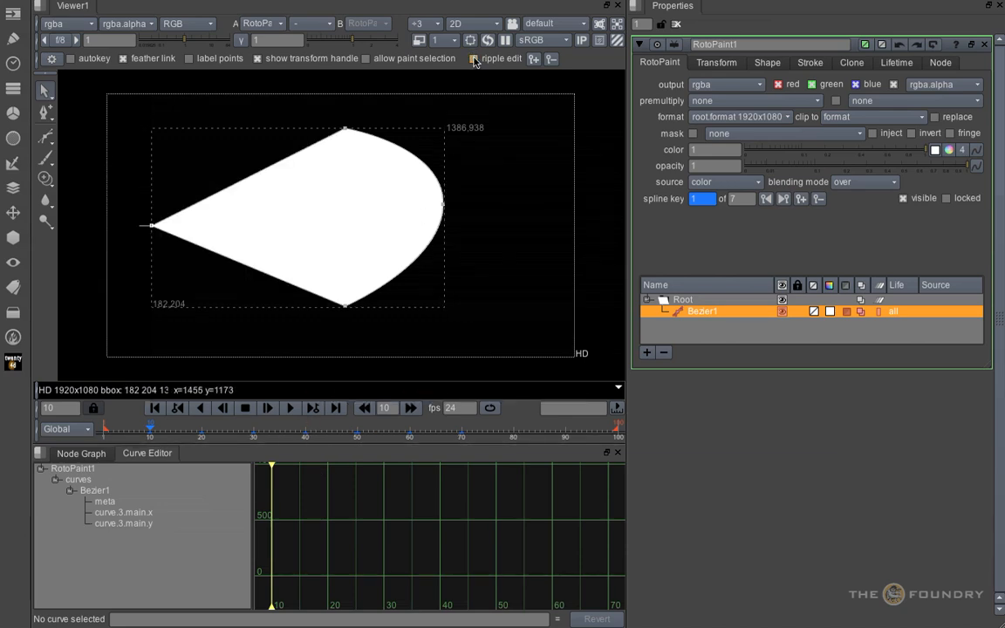
# Enable ripple edit for all keyframes and pull the left point's feather outward at frame 10, scrubbing through to frame 70
pyautogui.click(473, 58)
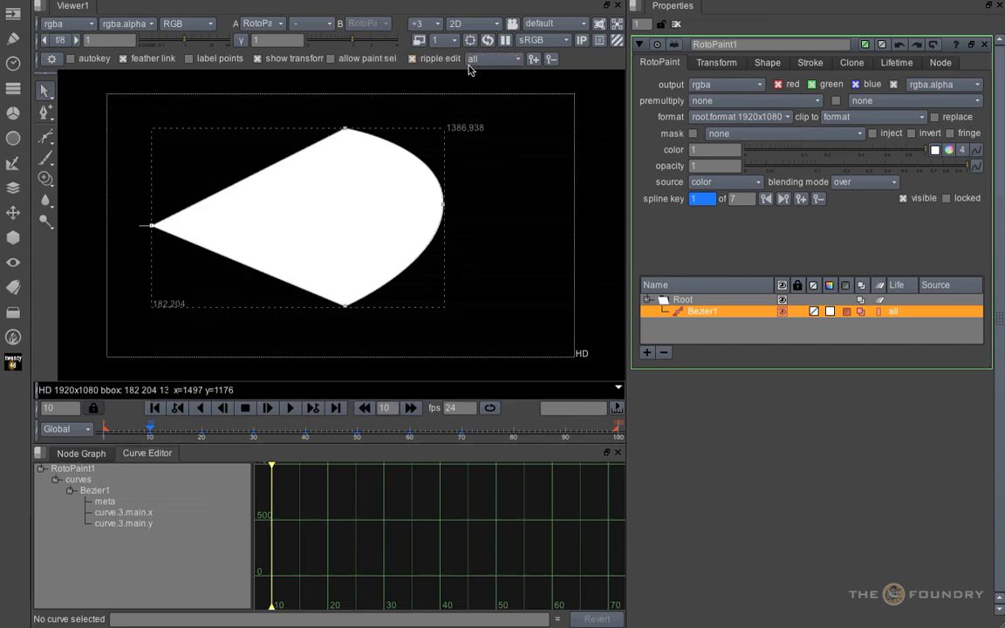
pyautogui.click(489, 61)
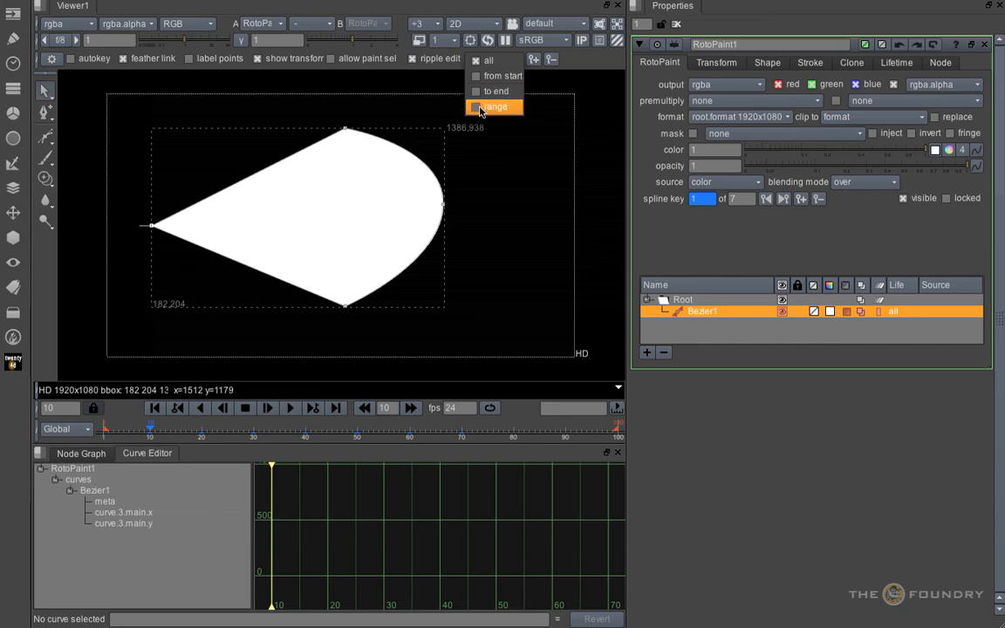
pyautogui.click(442, 98)
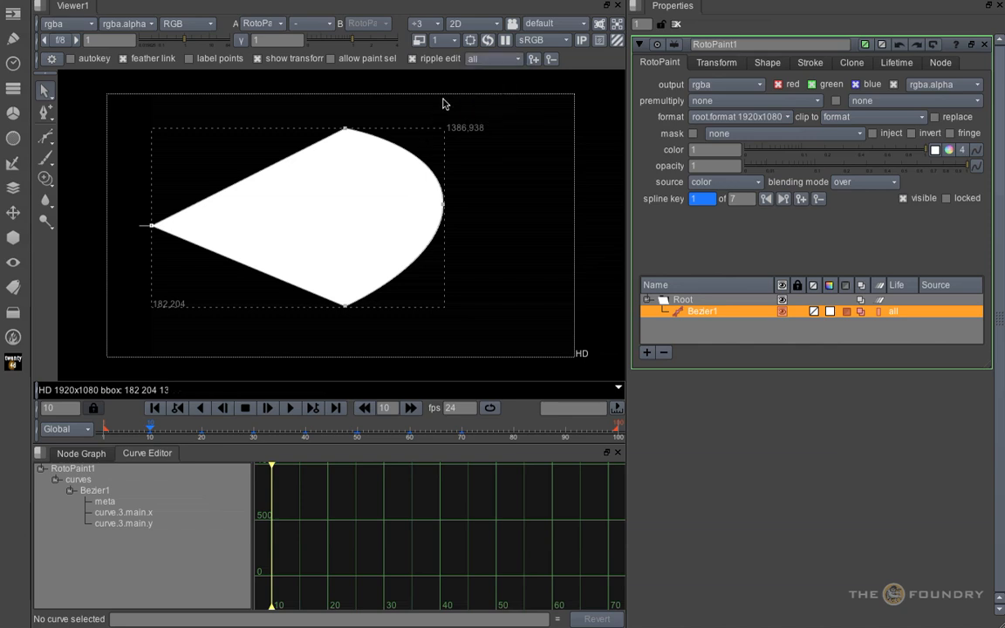
pyautogui.moveTo(120, 229); pyautogui.dragTo(53, 228)
pyautogui.moveTo(156, 431); pyautogui.dragTo(461, 438)
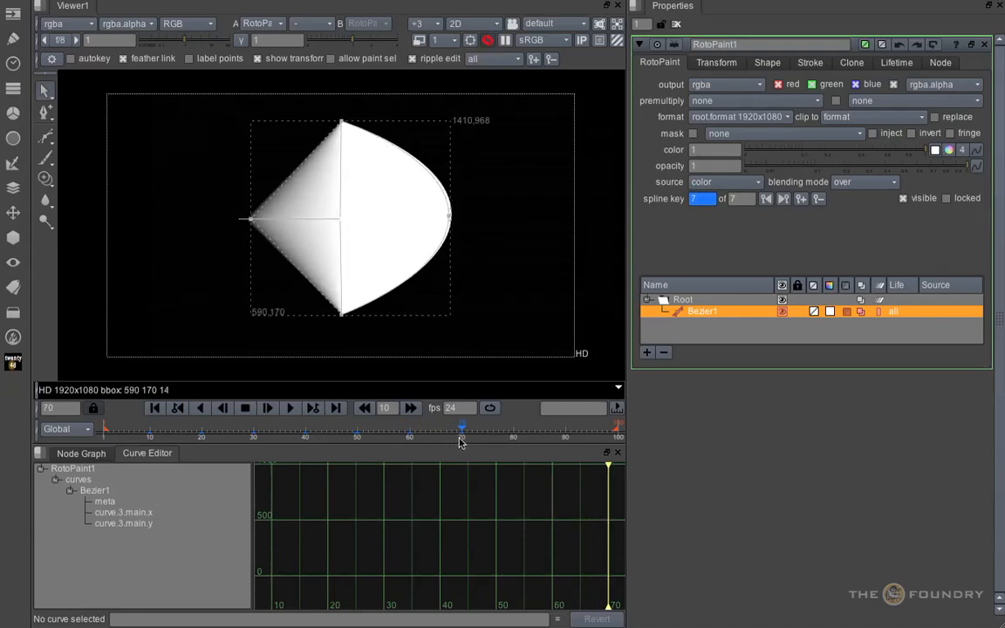
# With ripple edit off, move the left point at frame 10 inward to the shape's middle and scrub through the motion
pyautogui.click(149, 433)
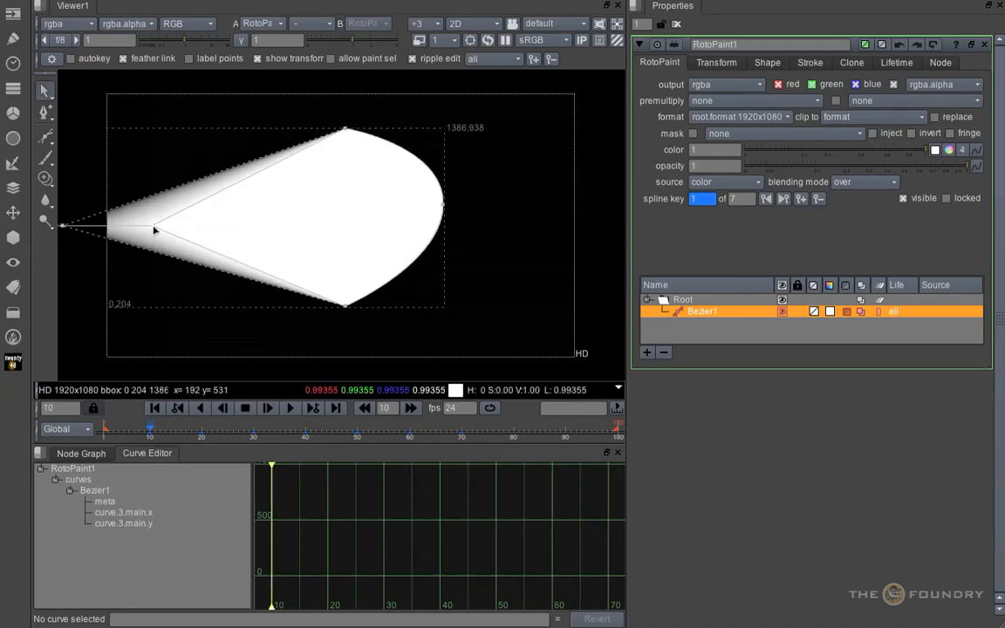
pyautogui.moveTo(157, 228); pyautogui.dragTo(357, 221)
pyautogui.moveTo(150, 432); pyautogui.dragTo(482, 447)
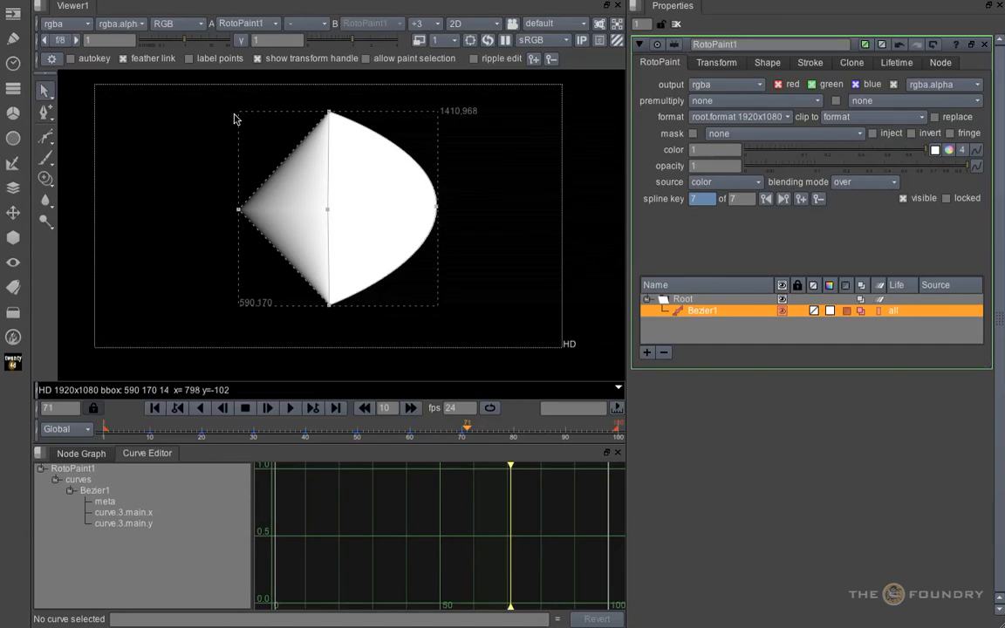
# Select all of the shape's points and show their position curves in the Curve Editor using the points option
pyautogui.moveTo(177, 101); pyautogui.dragTo(471, 304)
pyautogui.rightClick(436, 213)
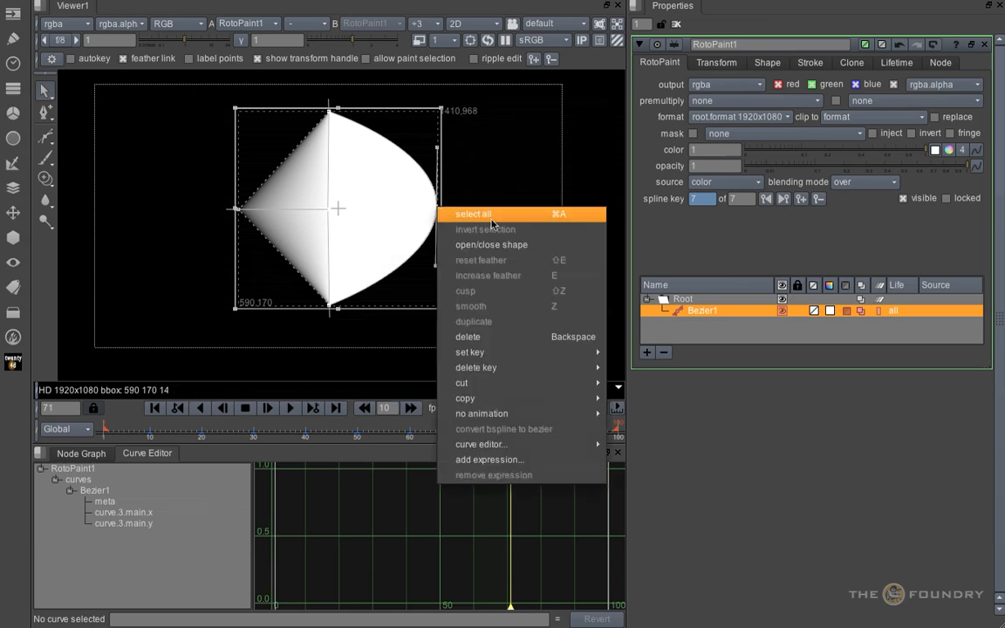
pyautogui.moveTo(561, 445)
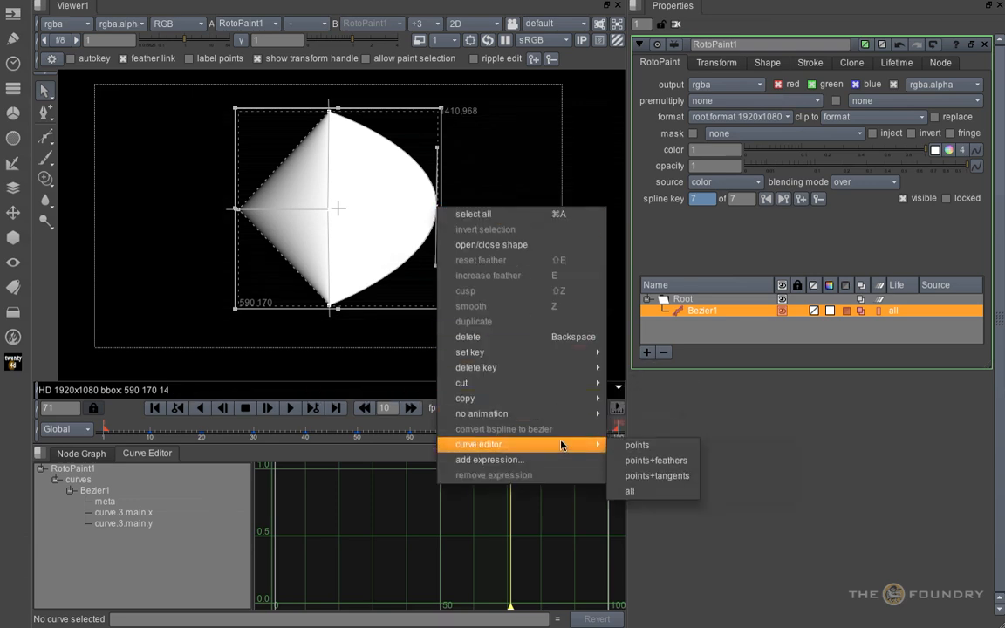
pyautogui.click(636, 446)
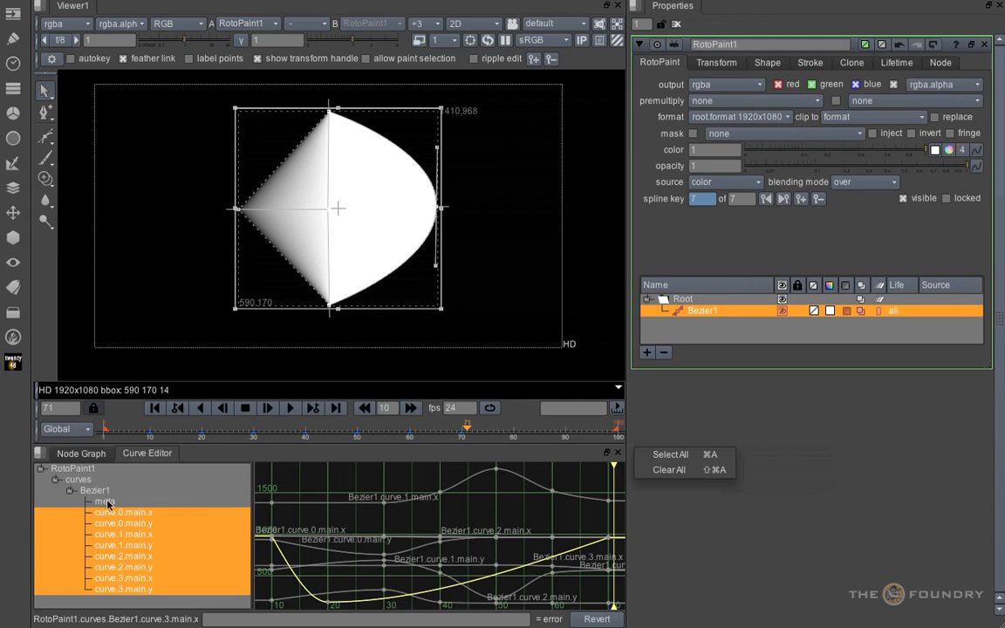
pyautogui.moveTo(68, 507); pyautogui.dragTo(68, 503)
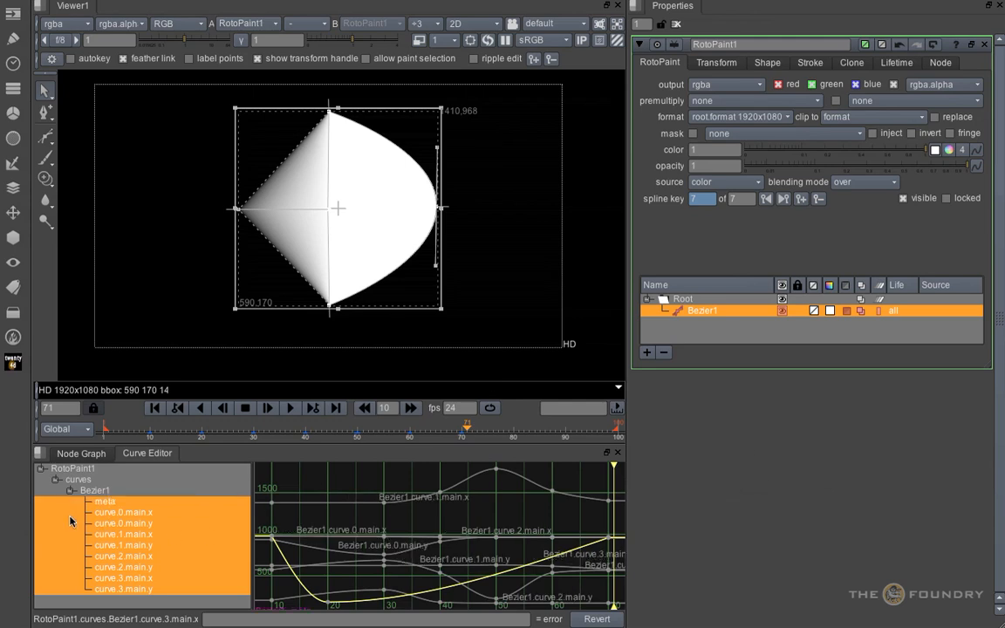
pyautogui.keyDown('shift'); pyautogui.click(70, 516); pyautogui.keyUp('shift')
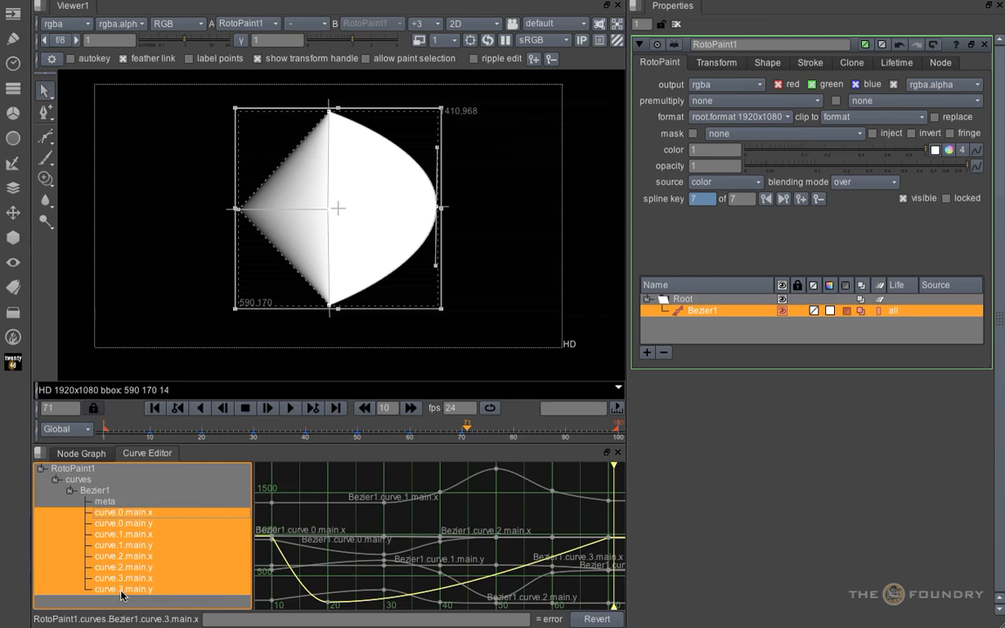
pyautogui.click(313, 128)
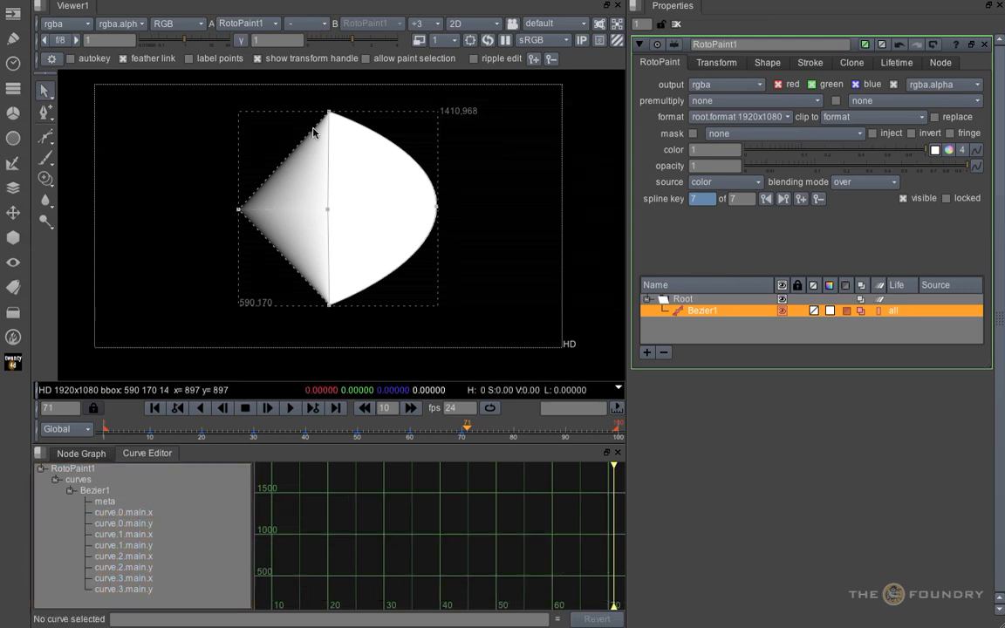
# Turn on point labels and, on point 0's curves, raise the frame 70 x key to about 1528 and lower the y key
pyautogui.click(190, 59)
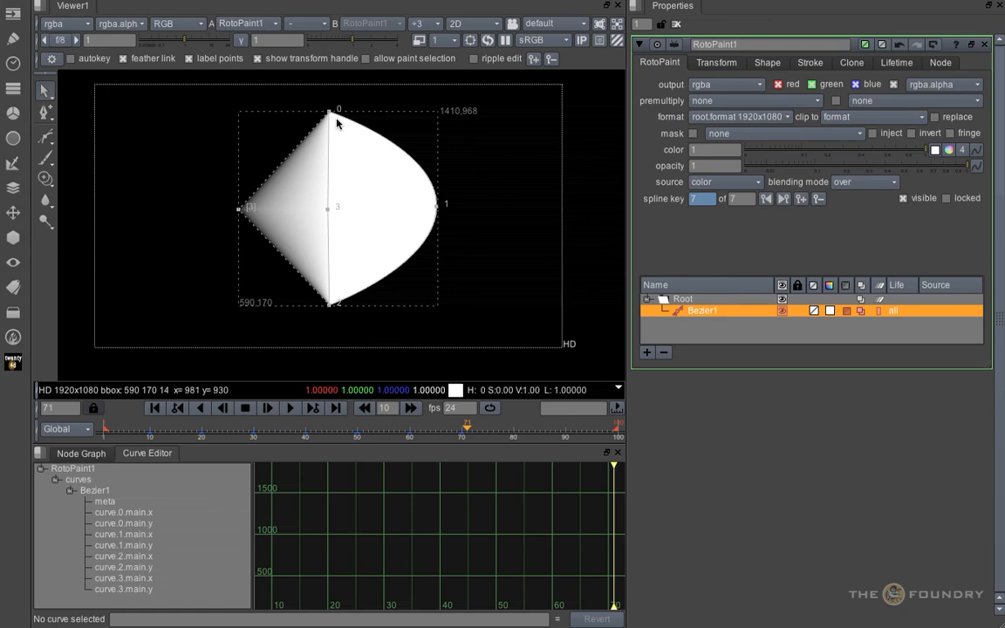
pyautogui.click(156, 513)
pyautogui.keyDown('shift'); pyautogui.click(150, 524); pyautogui.keyUp('shift')
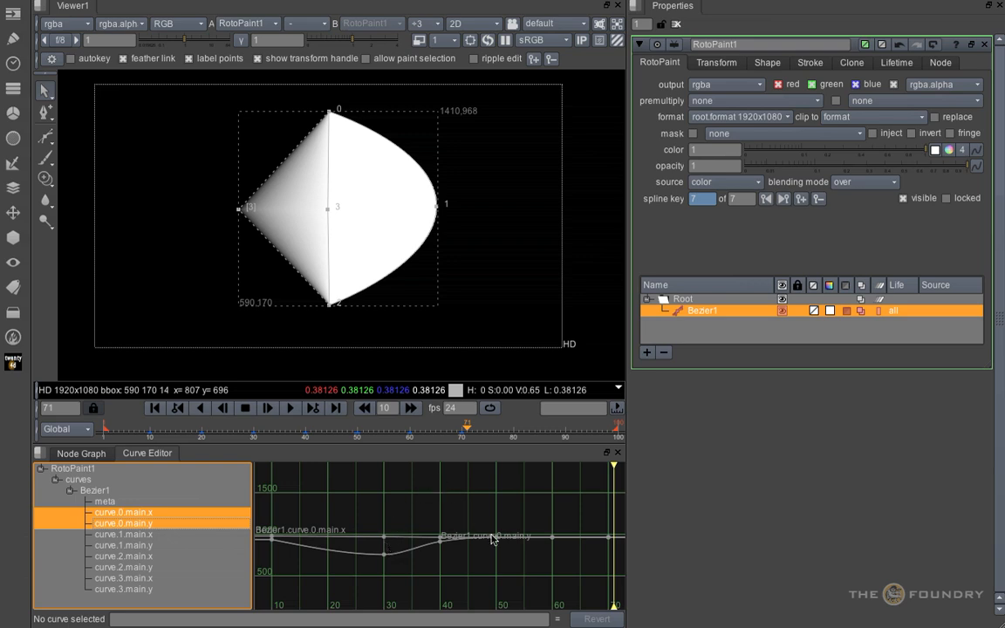
pyautogui.moveTo(608, 538); pyautogui.dragTo(608, 495)
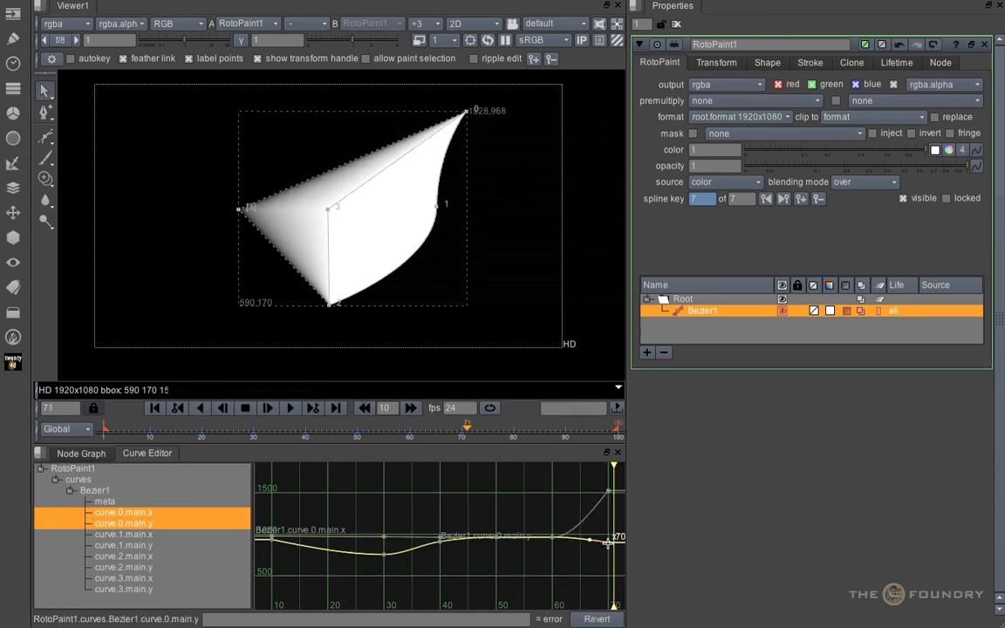
pyautogui.moveTo(608, 535); pyautogui.dragTo(608, 587)
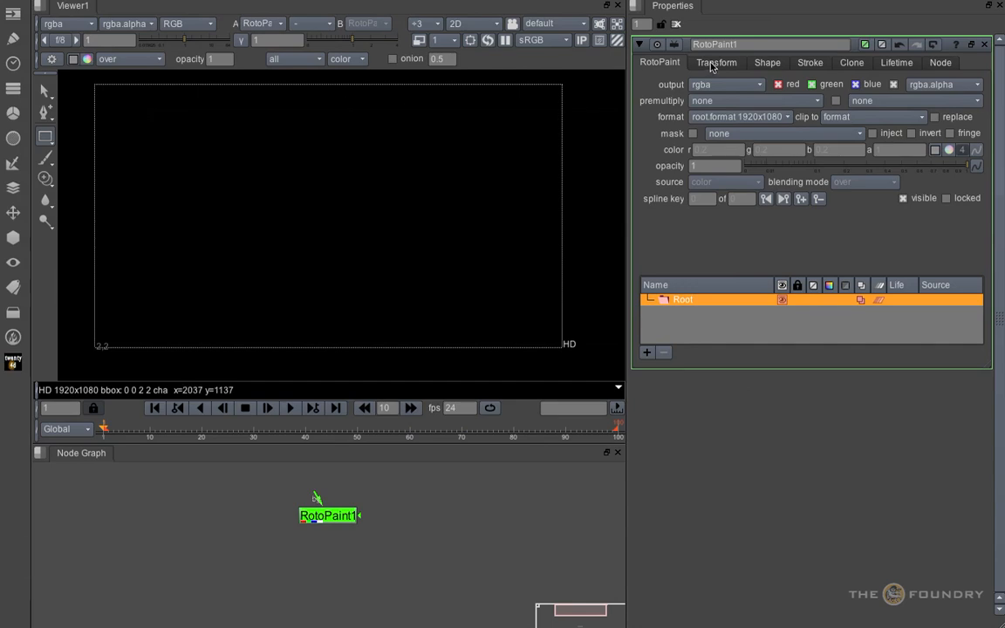
# Check the root's transform settings and draw a rectangle about 352 by 348 pixels in the upper-left area of the frame
pyautogui.click(713, 62)
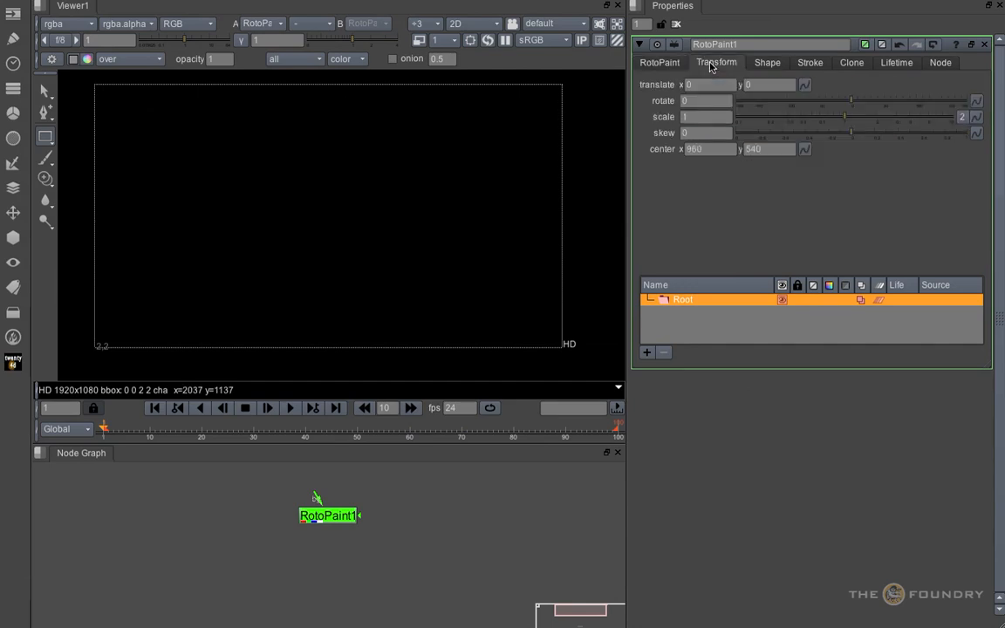
pyautogui.click(659, 65)
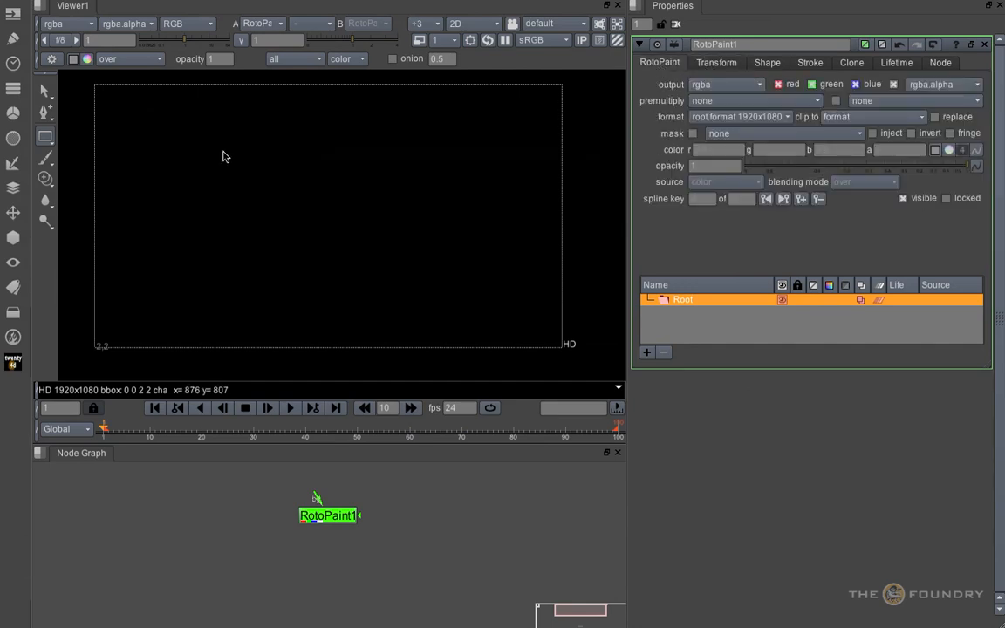
pyautogui.moveTo(142, 117); pyautogui.dragTo(228, 203)
pyautogui.press('q')
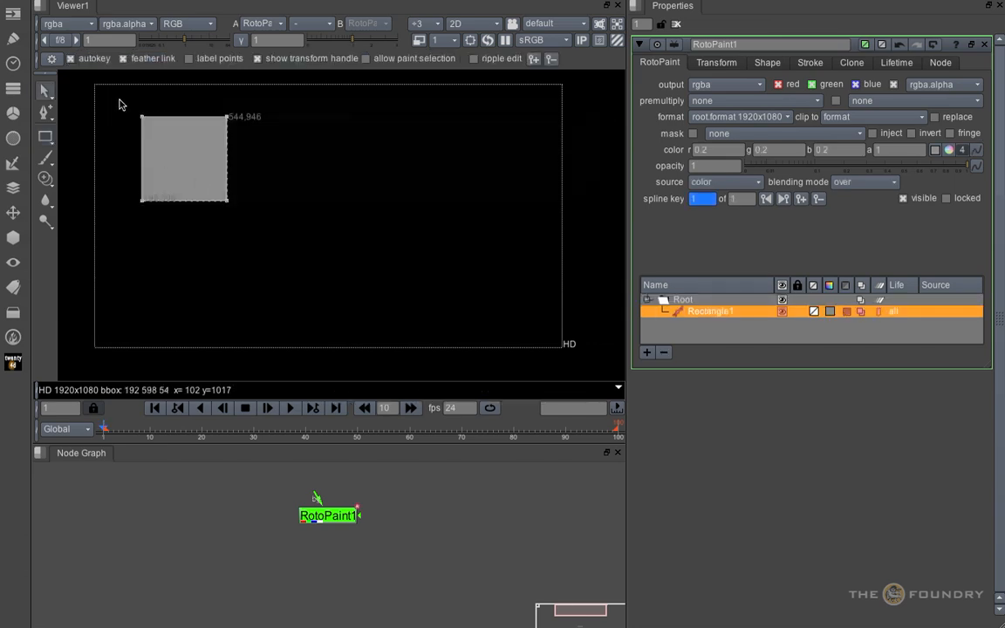
# Select all of the rectangle's points and compare their transform box with the handle of the shape's own Transform settings
pyautogui.moveTo(119, 99); pyautogui.dragTo(265, 247)
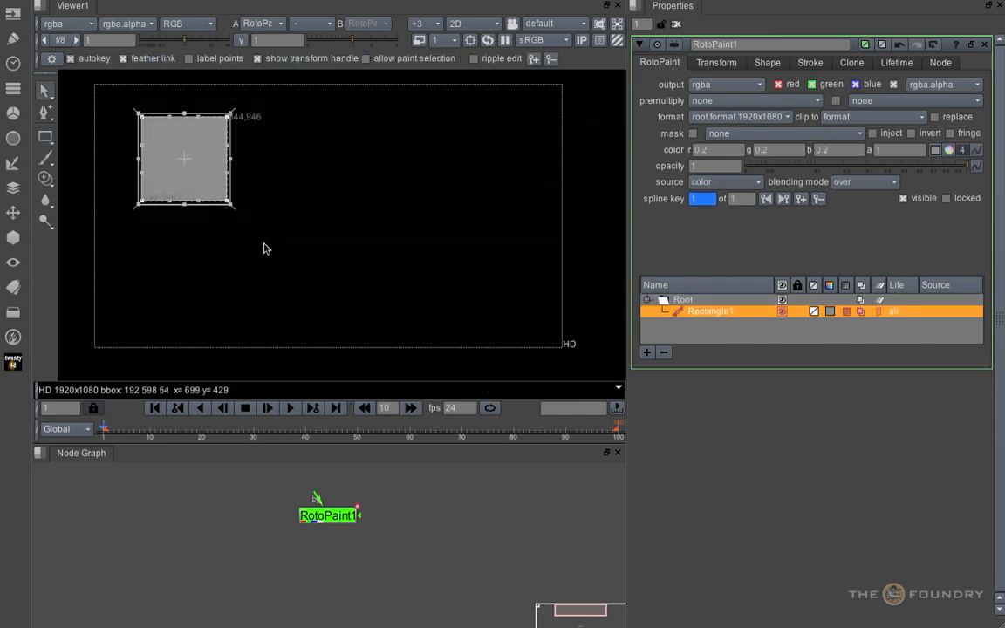
pyautogui.click(257, 60)
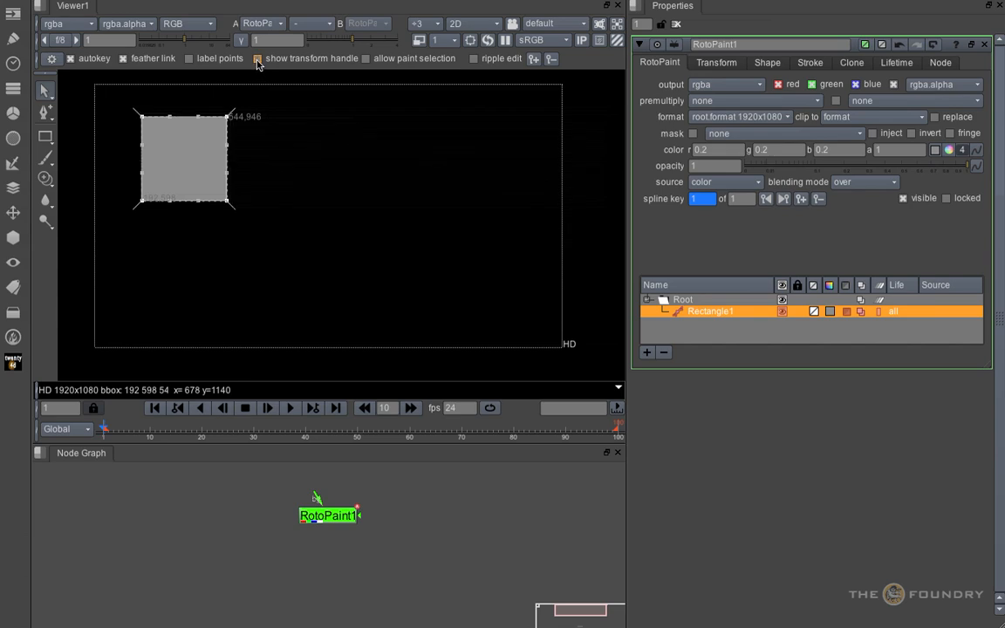
pyautogui.click(258, 60)
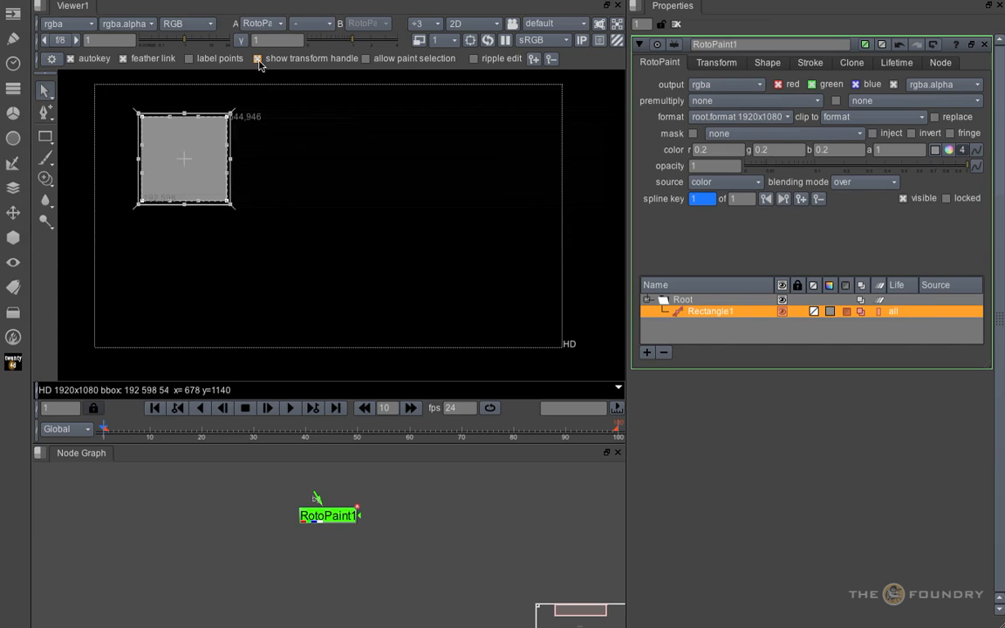
pyautogui.click(715, 62)
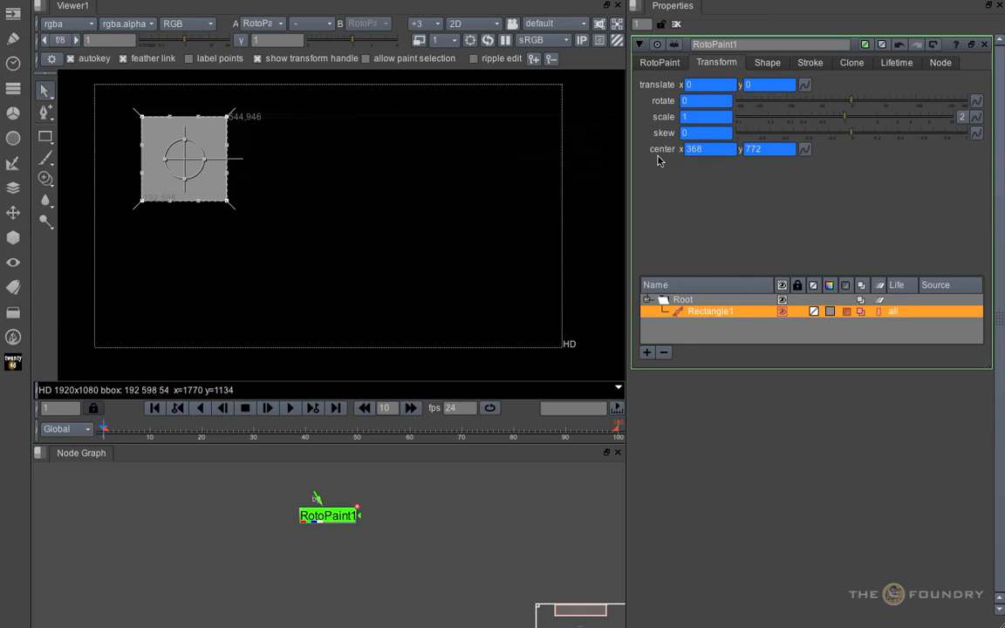
pyautogui.click(661, 64)
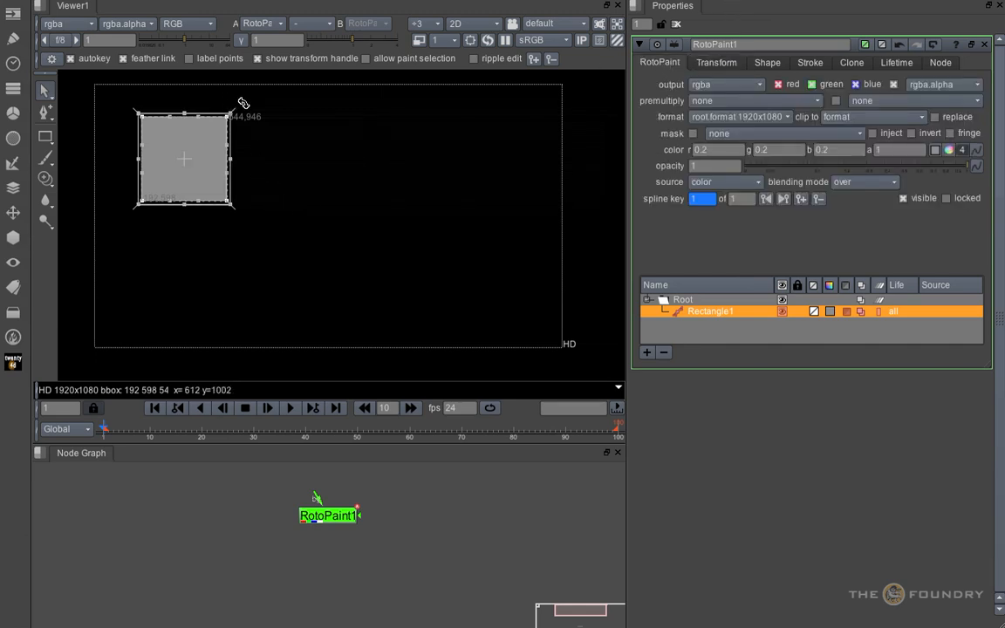
# Rotate all of the rectangle's points clockwise at frame 1, reselect them, and rotate them clockwise again
pyautogui.moveTo(243, 103); pyautogui.dragTo(279, 196)
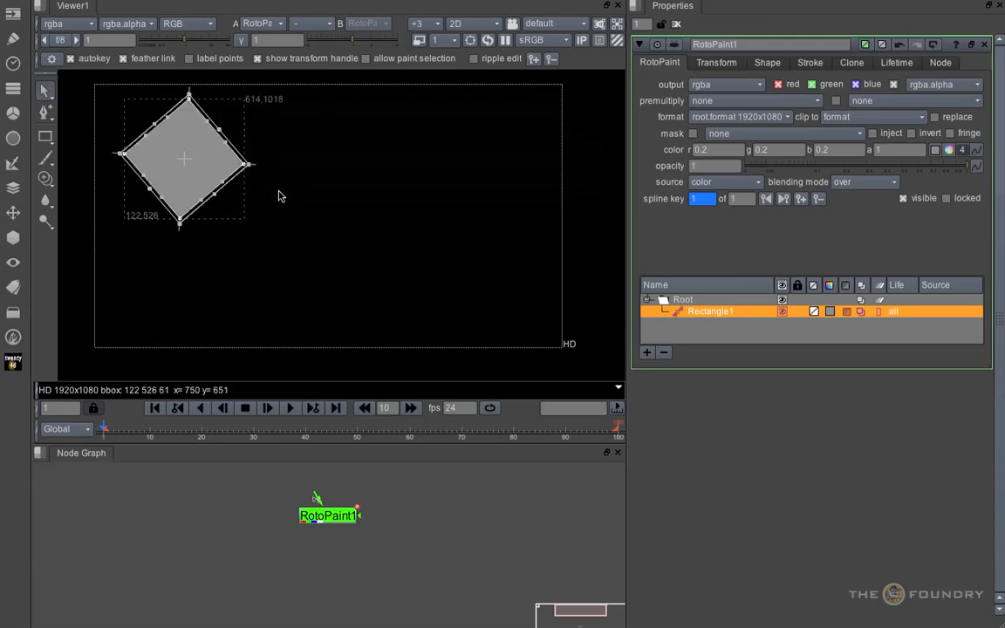
pyautogui.click(283, 223)
pyautogui.moveTo(281, 260); pyautogui.dragTo(92, 77)
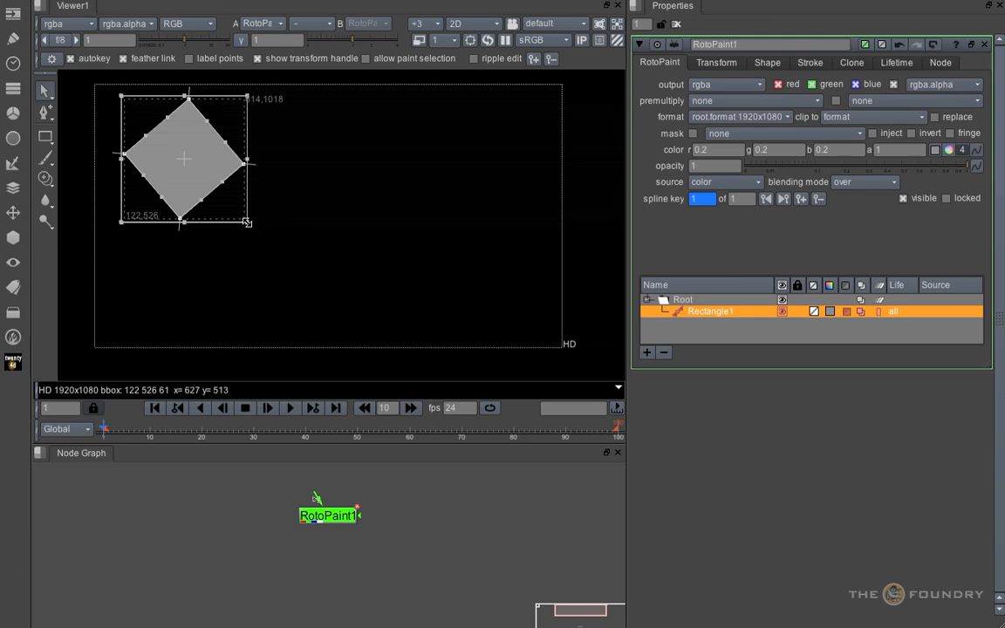
pyautogui.moveTo(247, 222); pyautogui.dragTo(190, 269)
# Select the shape's two lower points, rotate them clockwise at frame 1 and counterclockwise at frame 20, and scrub between the keys
pyautogui.moveTo(263, 275); pyautogui.dragTo(108, 178)
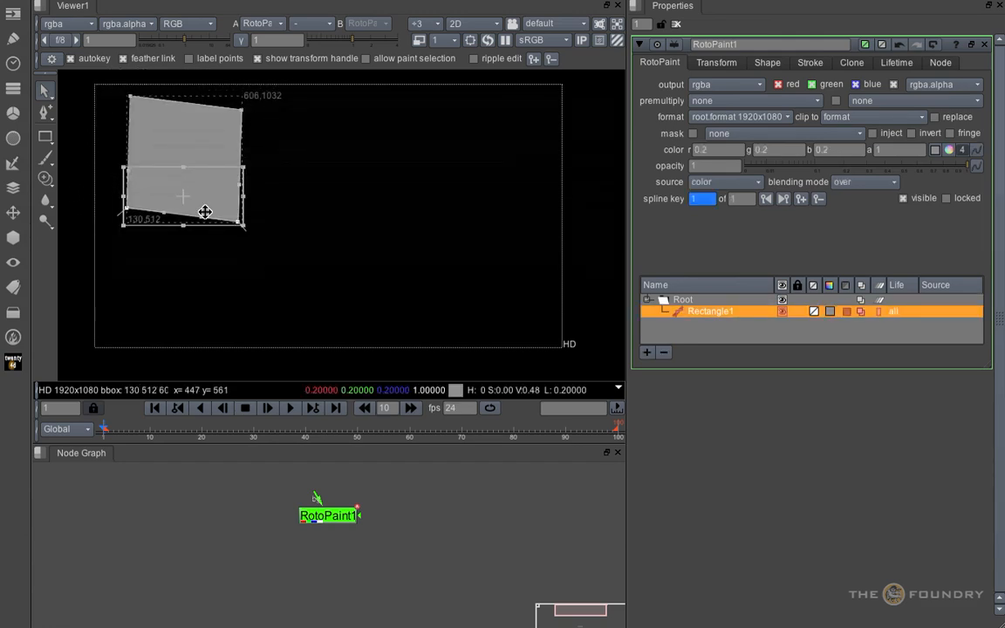
pyautogui.moveTo(235, 213); pyautogui.dragTo(189, 287)
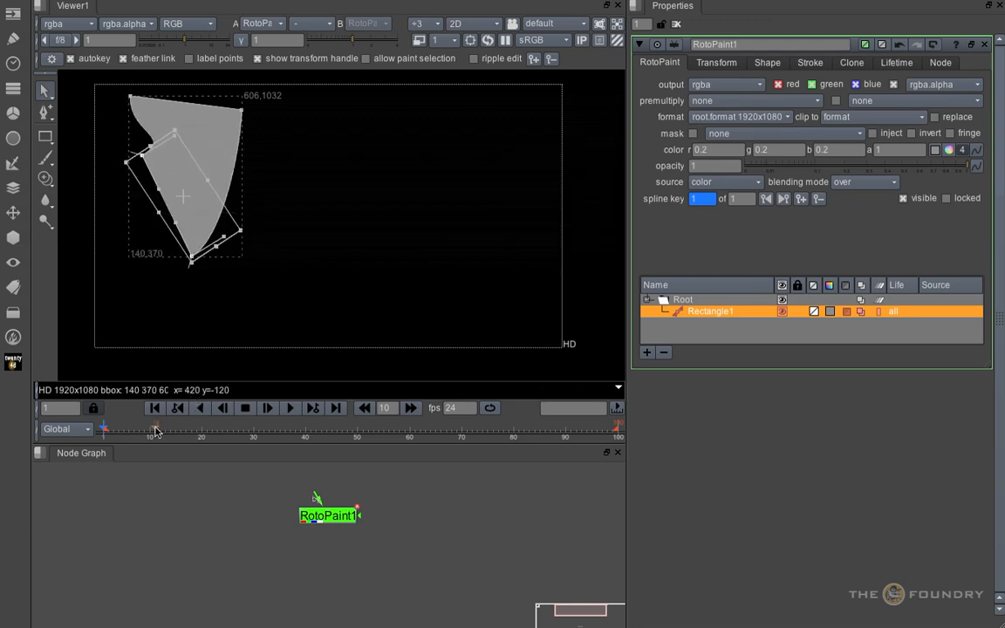
pyautogui.click(205, 434)
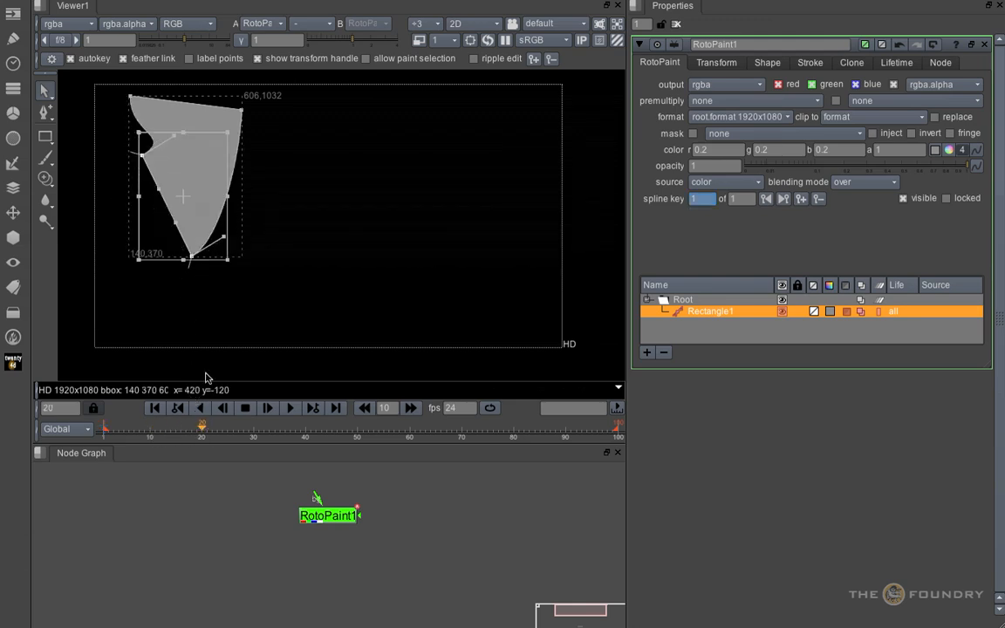
pyautogui.moveTo(239, 270); pyautogui.dragTo(260, 96)
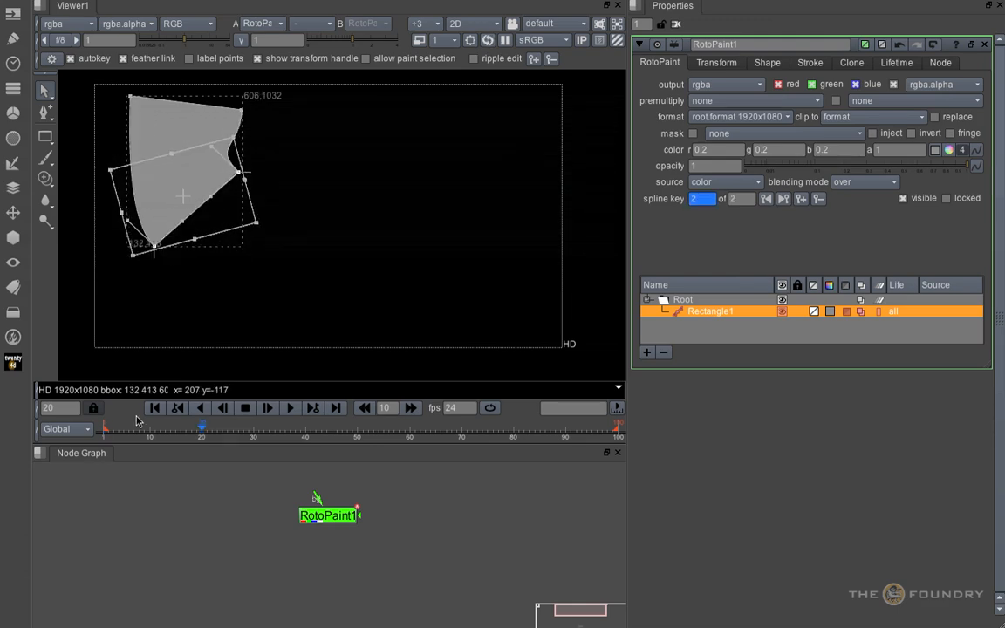
pyautogui.moveTo(106, 434); pyautogui.dragTo(201, 452)
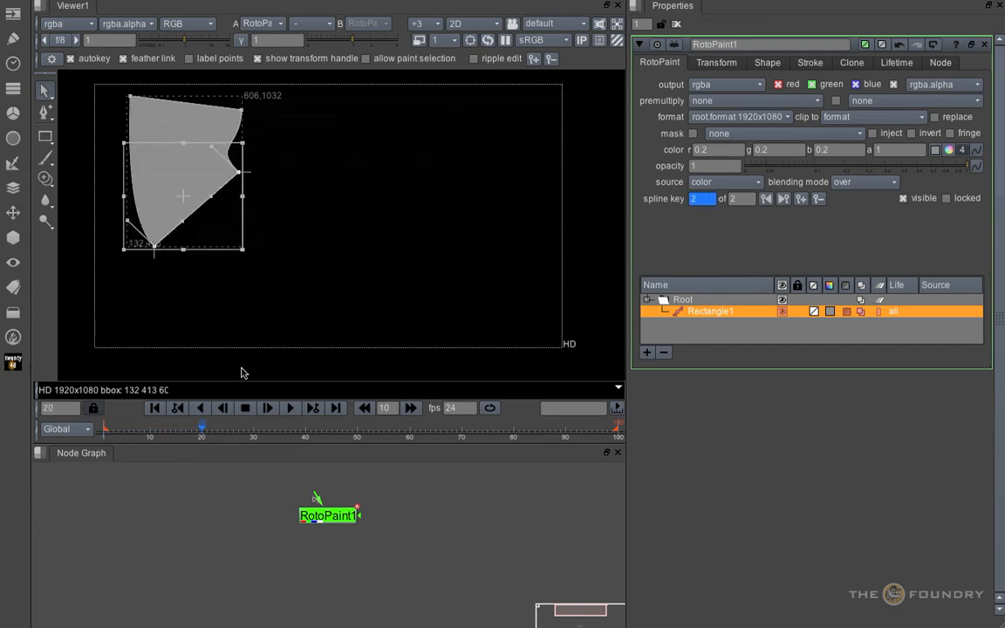
# At frame 40, select all of the shape's points and rotate them roughly a quarter turn clockwise
pyautogui.click(306, 440)
pyautogui.moveTo(341, 326); pyautogui.dragTo(86, 85)
pyautogui.moveTo(247, 250); pyautogui.dragTo(91, 223)
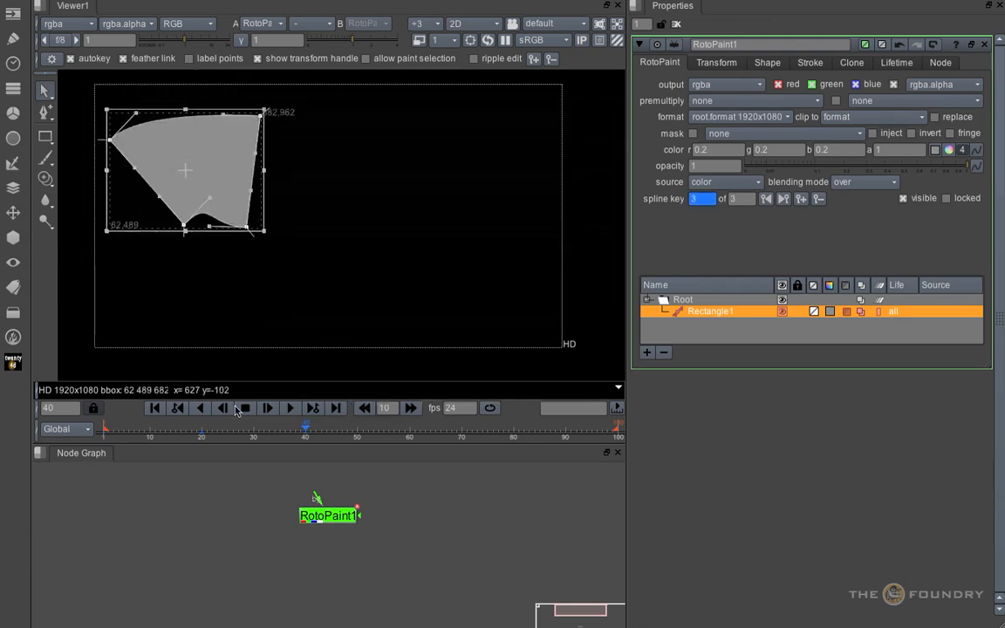
# Move all of the points at frame 20 straight down to the lower part of the frame and scrub frames 1 to 40
pyautogui.moveTo(105, 439); pyautogui.dragTo(202, 441)
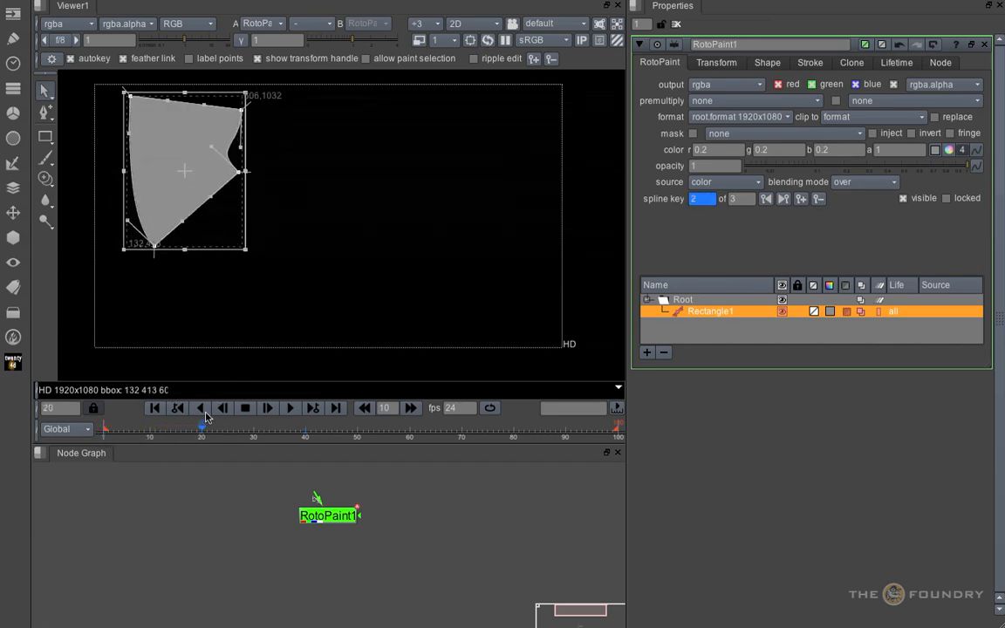
pyautogui.moveTo(188, 170); pyautogui.dragTo(186, 261)
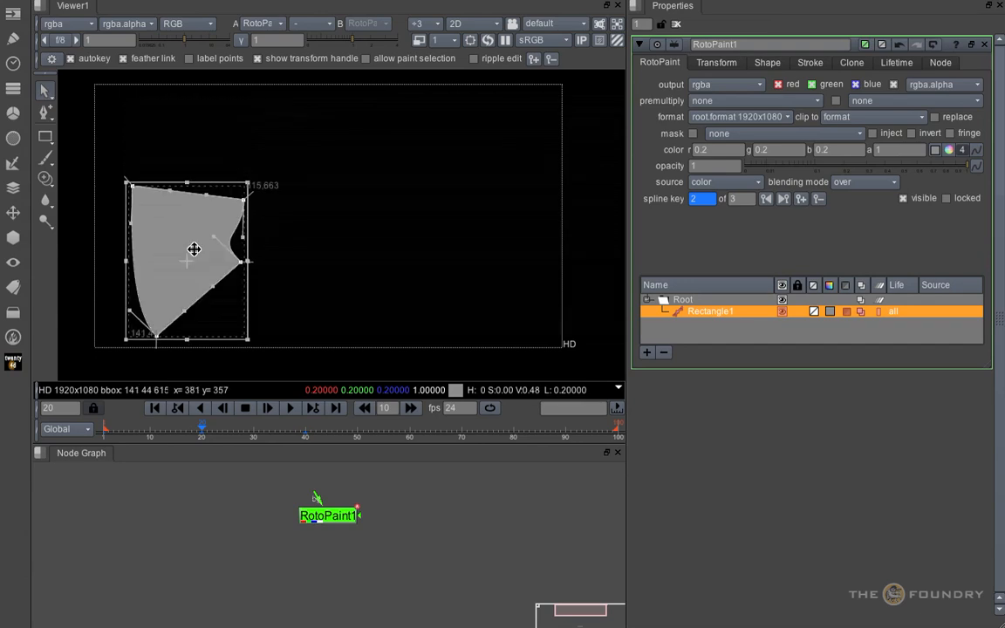
pyautogui.moveTo(104, 439); pyautogui.dragTo(307, 452)
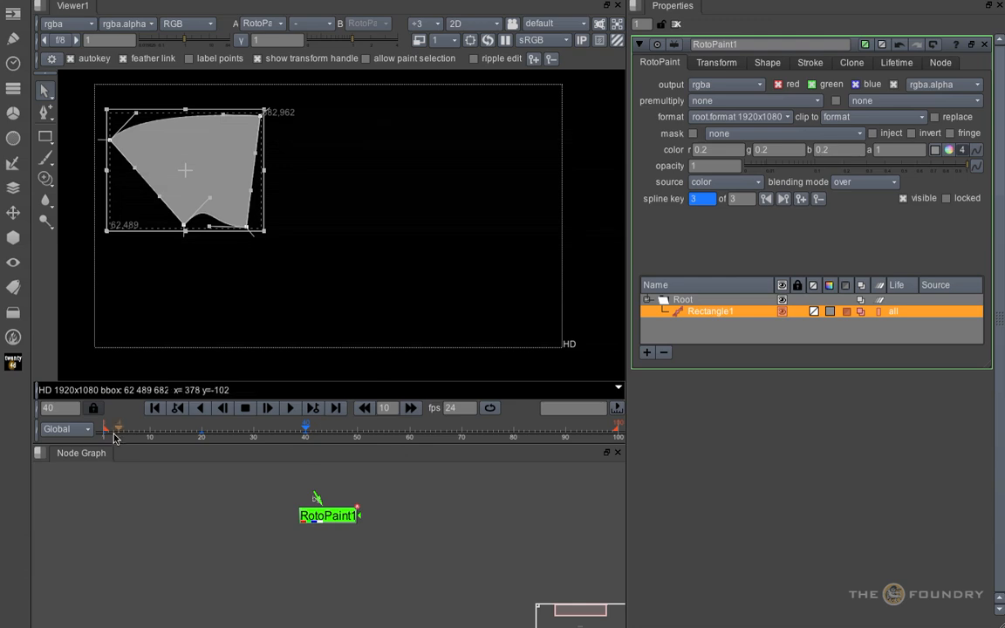
pyautogui.click(105, 439)
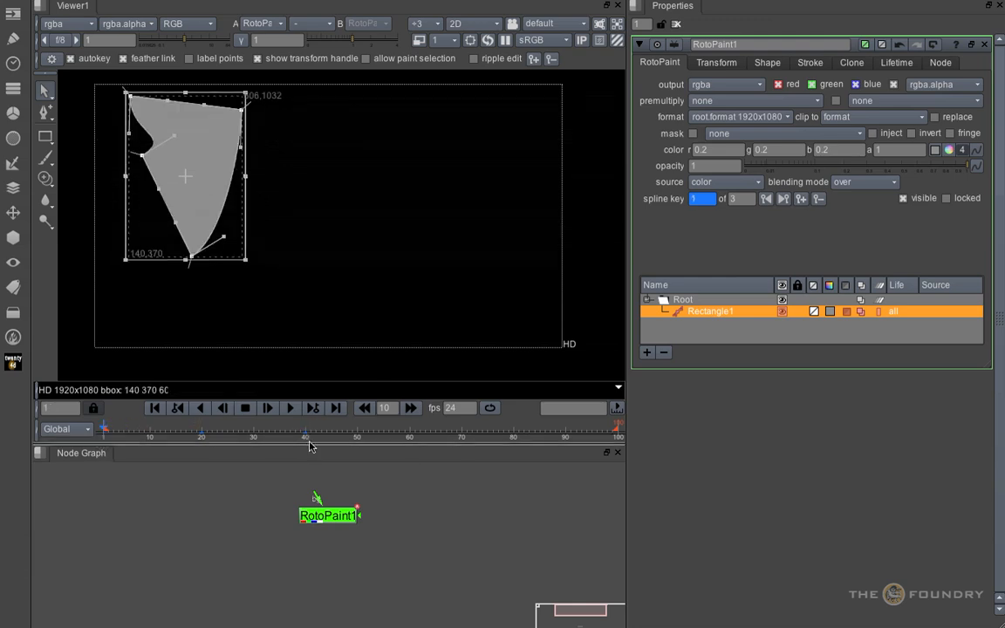
# Try moving all of the points at frame 40 to the frame's right side, scrub the motion, and undo the move
pyautogui.click(305, 439)
pyautogui.moveTo(191, 171); pyautogui.dragTo(479, 171)
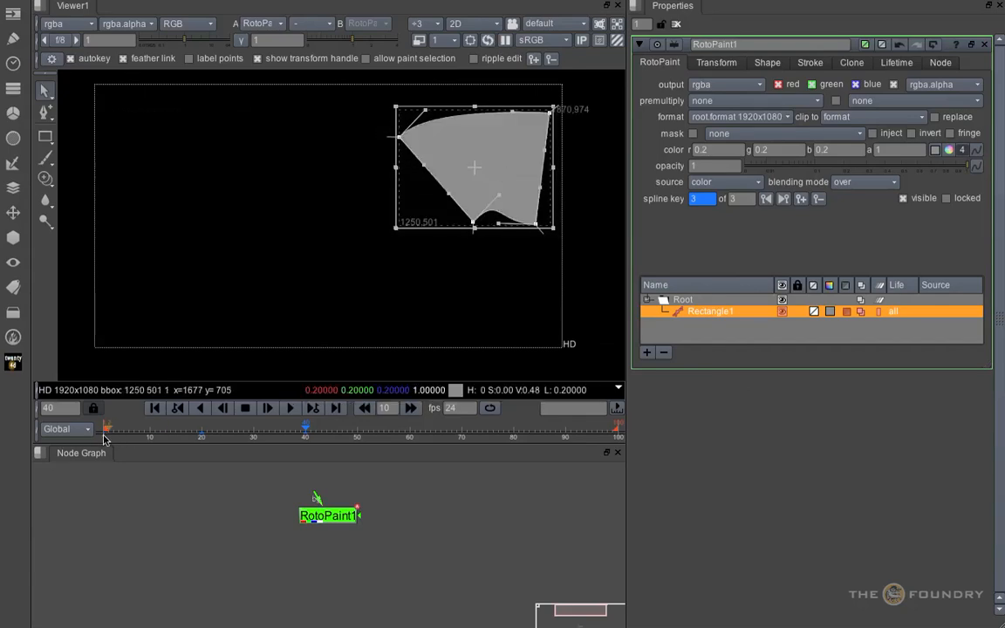
pyautogui.moveTo(104, 439); pyautogui.dragTo(202, 445)
pyautogui.moveTo(216, 447); pyautogui.dragTo(304, 443)
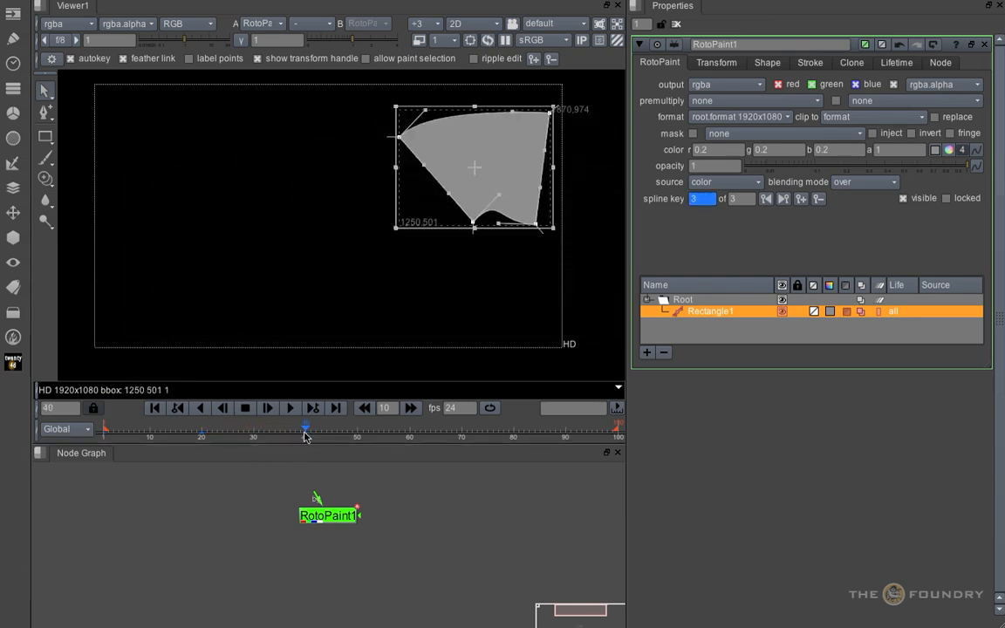
pyautogui.hotkey('ctrl', 'z')
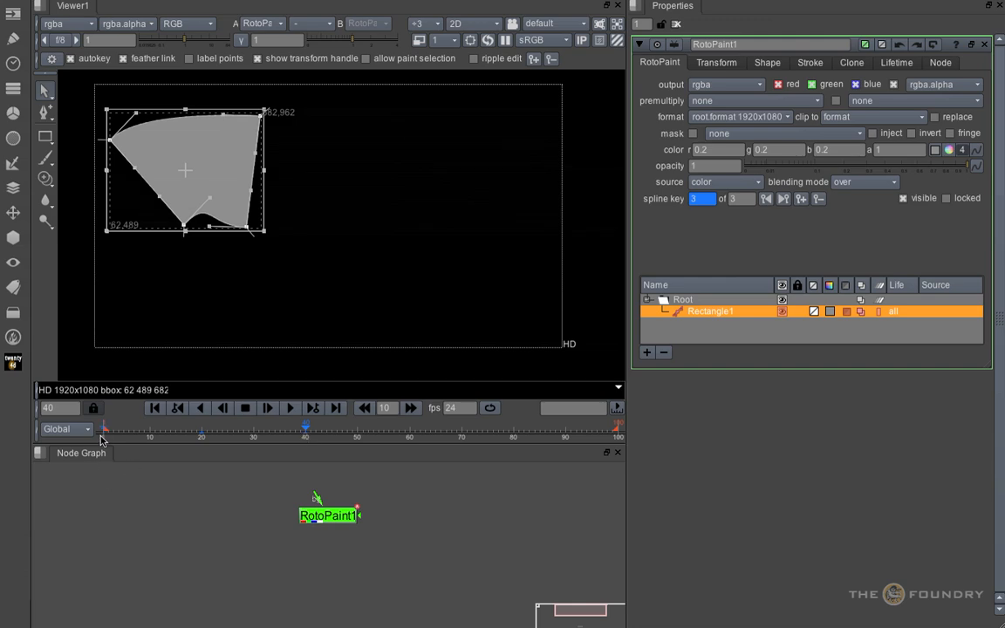
# Set a translate key for the shape at frame 1, move its transform handle to the upper right at frame 40, and scrub the result
pyautogui.click(100, 437)
pyautogui.click(710, 63)
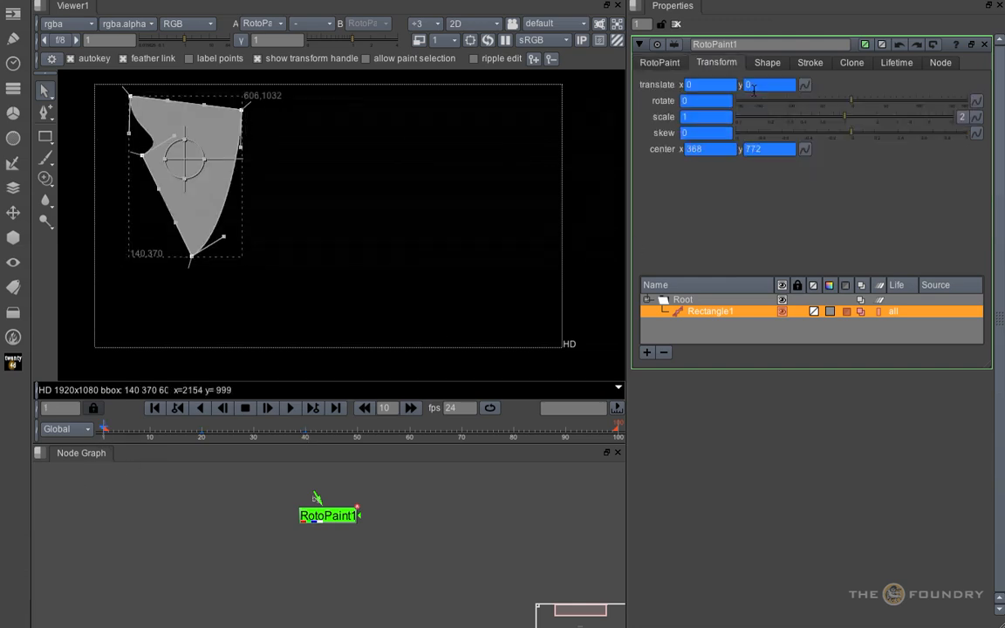
pyautogui.click(803, 84)
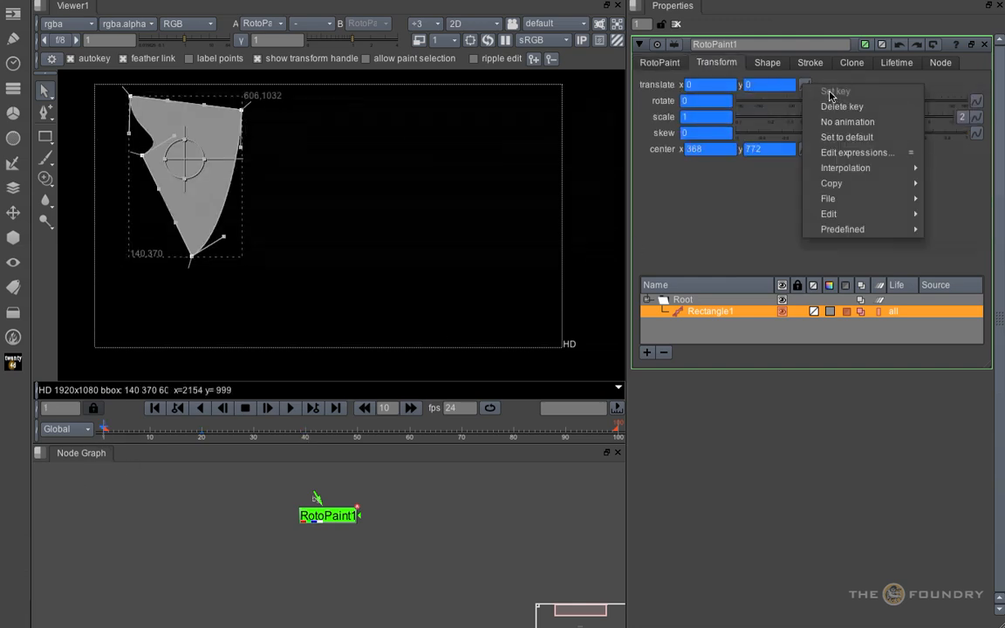
pyautogui.click(809, 80)
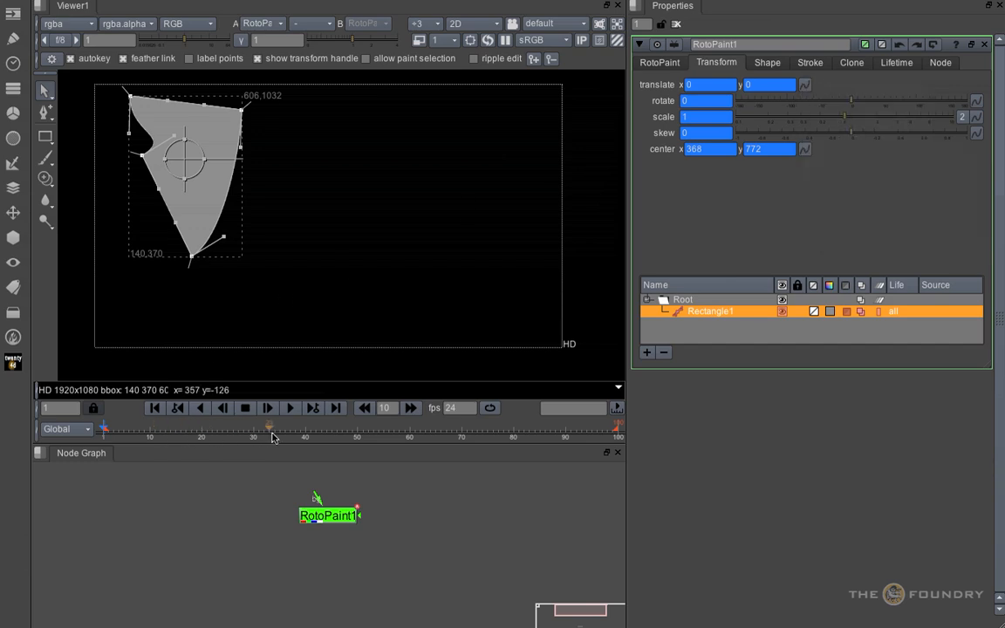
pyautogui.click(305, 439)
pyautogui.moveTo(186, 157); pyautogui.dragTo(484, 152)
pyautogui.click(659, 62)
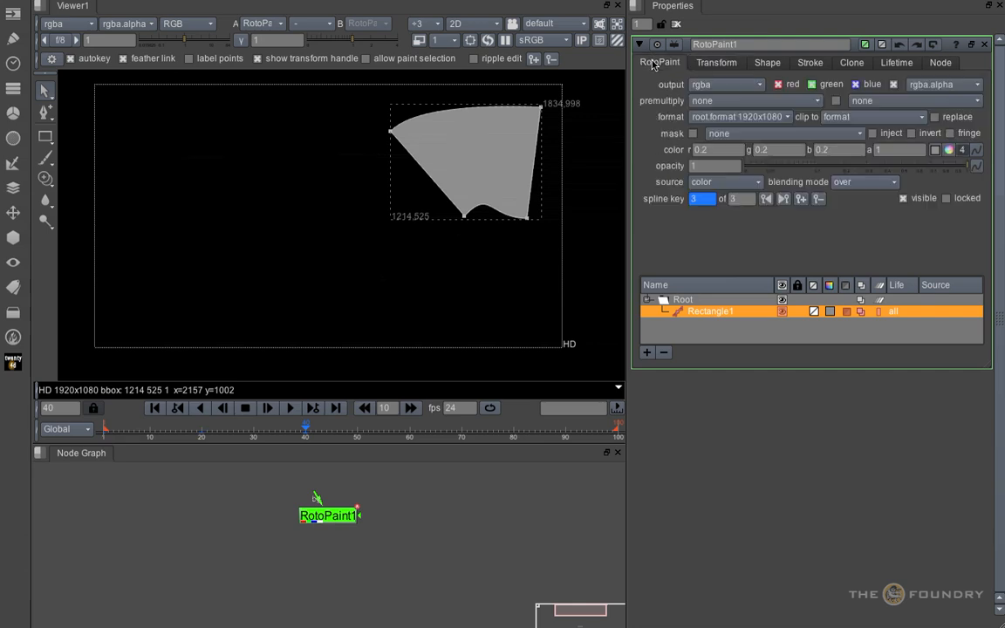
pyautogui.moveTo(110, 442); pyautogui.dragTo(305, 445)
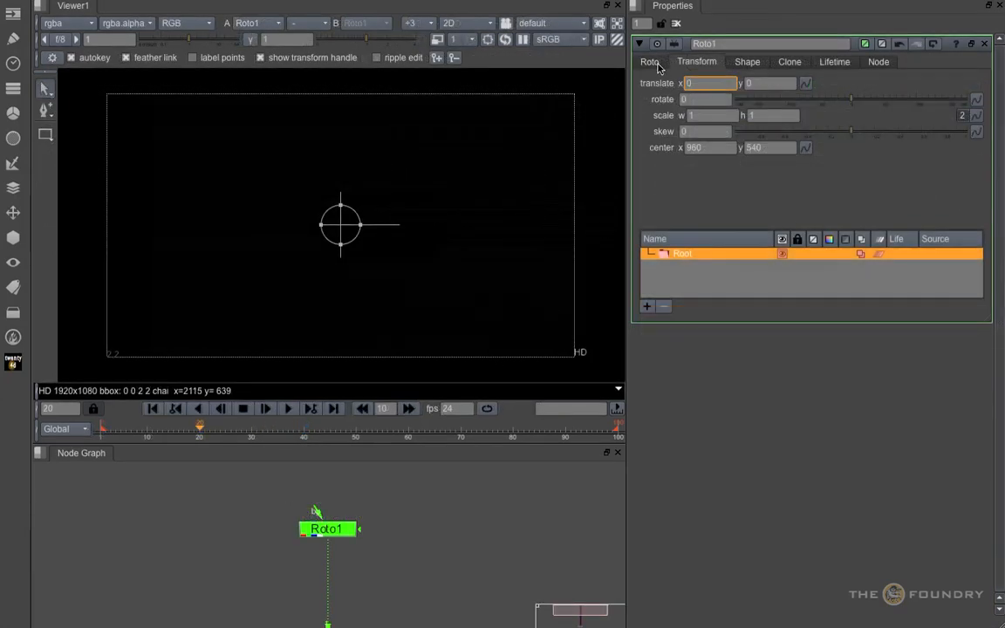
# In the Roto node at frame 20, draw a rectangle about 532 by 482 pixels left of the frame's centre
pyautogui.click(656, 64)
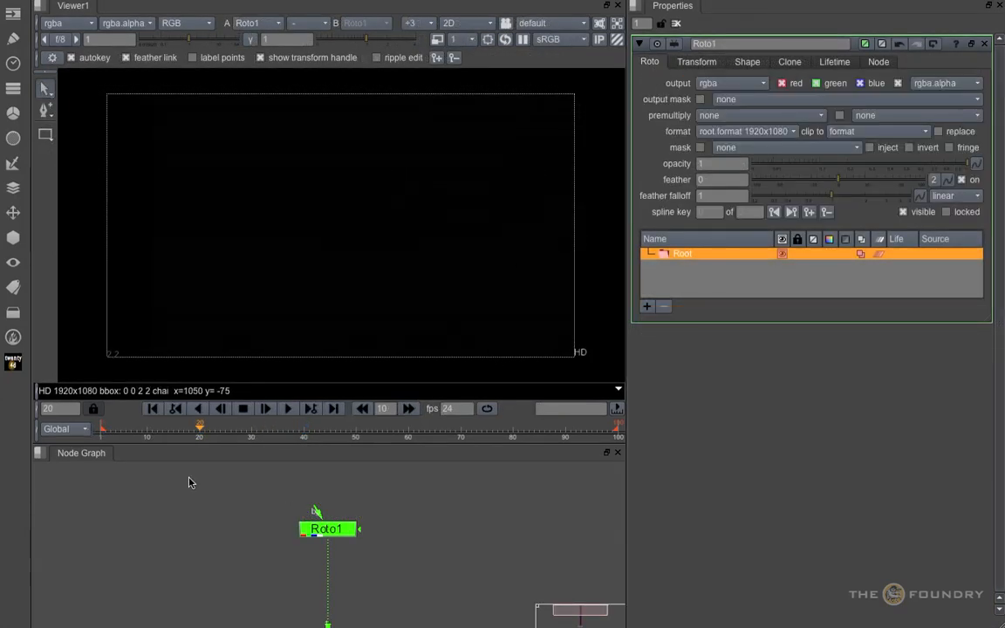
pyautogui.click(50, 135)
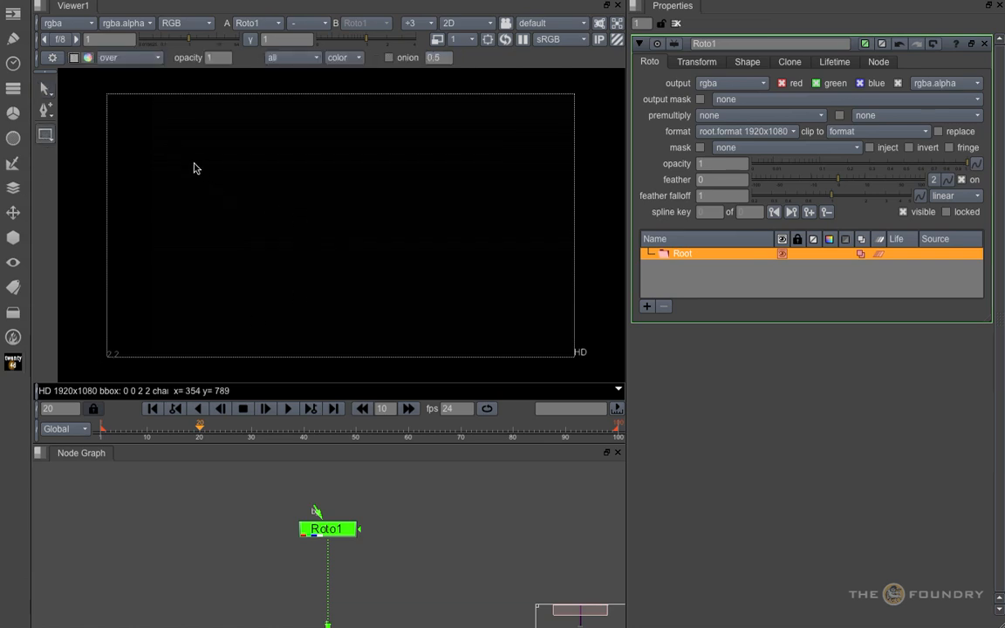
pyautogui.moveTo(206, 151); pyautogui.dragTo(336, 267)
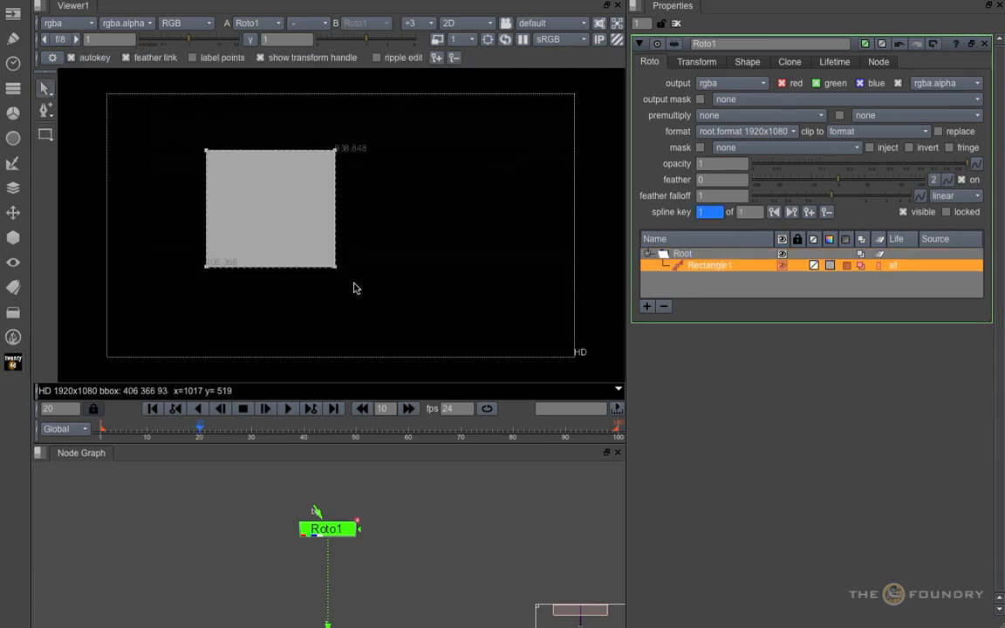
# Try rotating the rectangle's points with the transform box at frame 40, scrub from frame 20, and undo the rotation
pyautogui.click(306, 436)
pyautogui.moveTo(175, 130); pyautogui.dragTo(135, 155)
pyautogui.moveTo(200, 437); pyautogui.dragTo(301, 441)
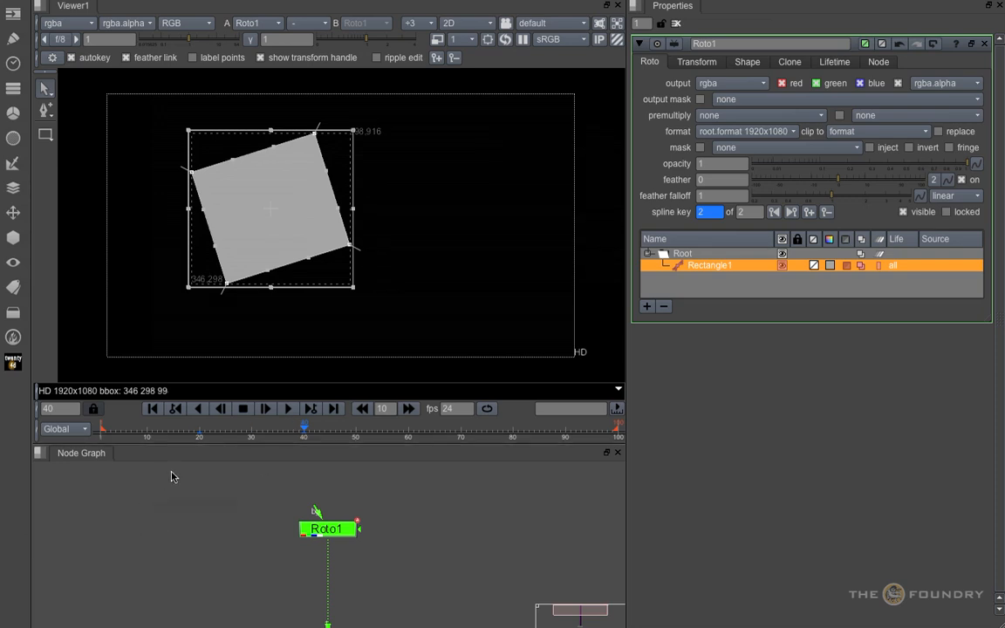
pyautogui.hotkey('ctrl', 'z')
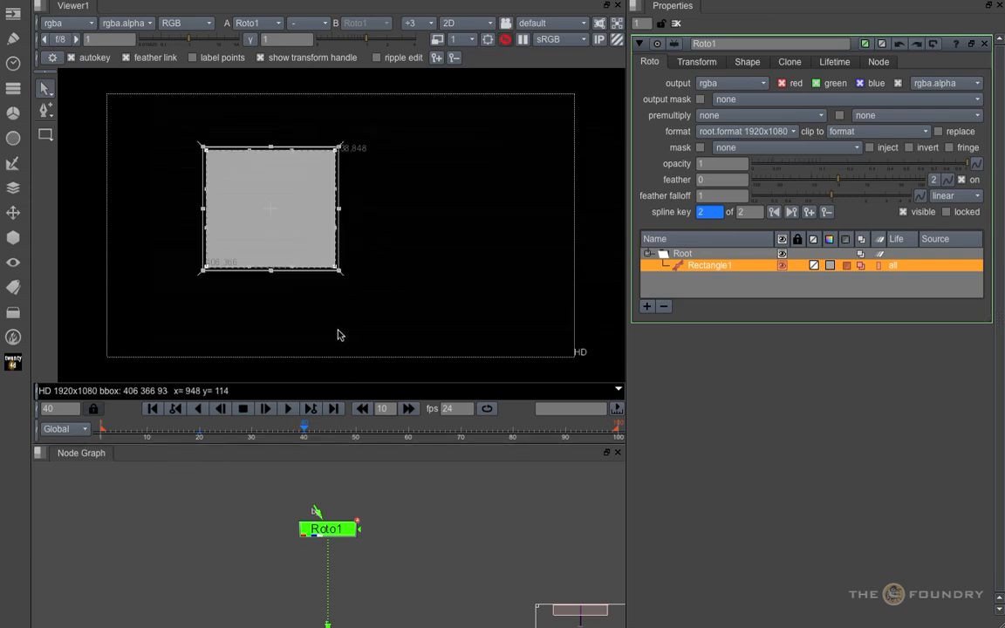
# Using the rectangle's Transform settings, rotate it to -180 degrees at frame 40 and scrub the rotation from frame 20
pyautogui.click(695, 63)
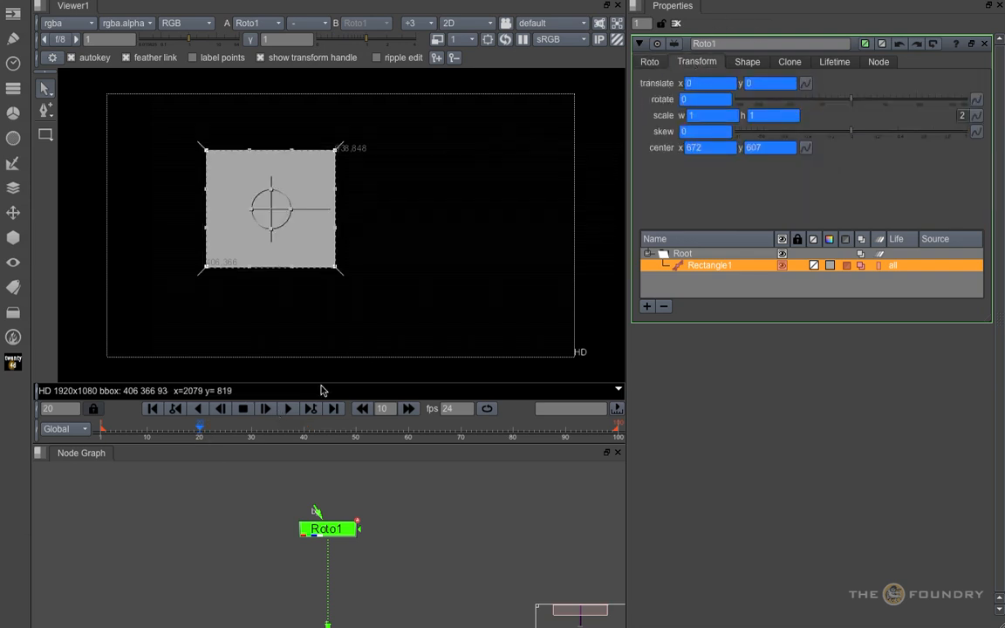
pyautogui.click(304, 429)
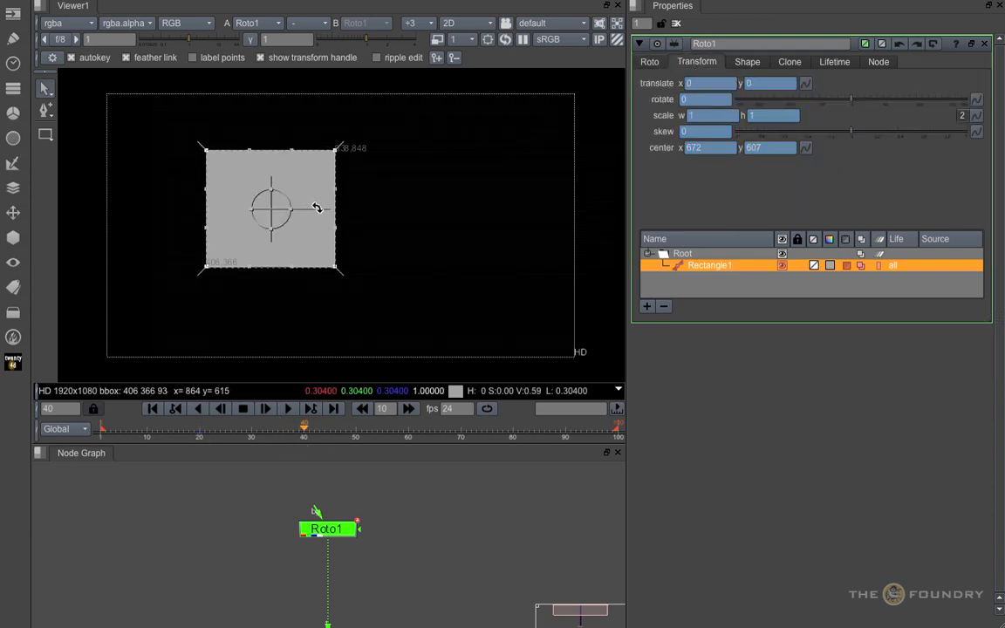
pyautogui.moveTo(318, 208); pyautogui.dragTo(197, 216)
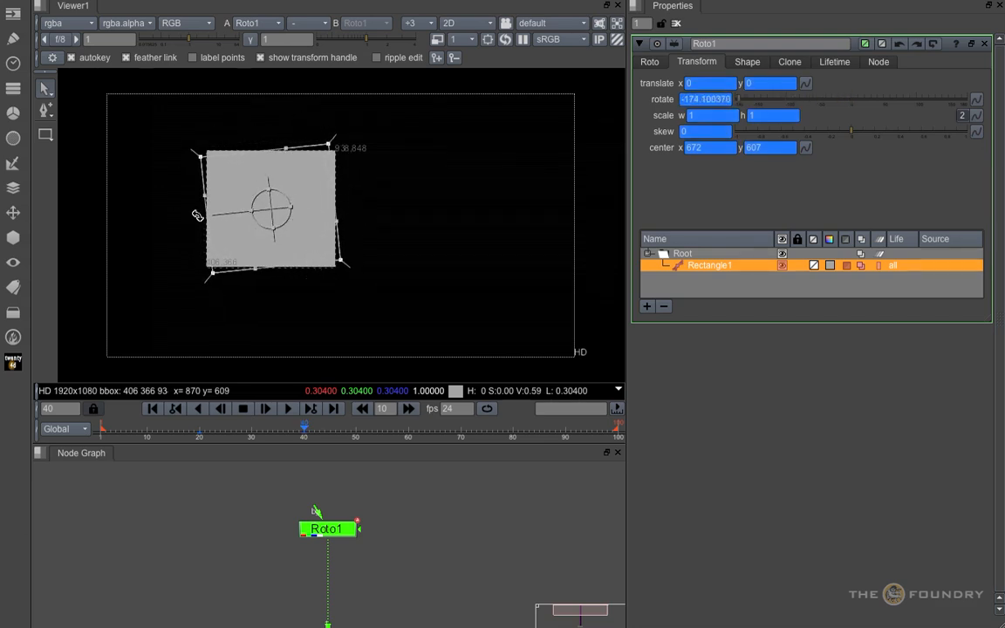
pyautogui.click(210, 431)
pyautogui.moveTo(211, 440); pyautogui.dragTo(304, 439)
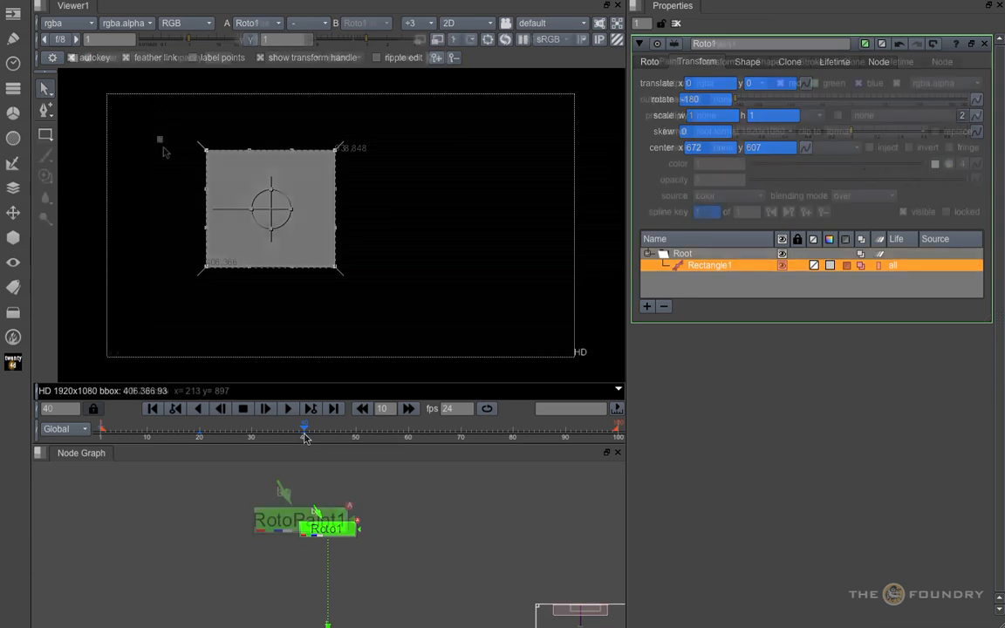
# In the RotoPaint node at frame 40, draw a white rectangle about 776 by 610 pixels in the frame's left half
pyautogui.moveTo(157, 138); pyautogui.dragTo(347, 285)
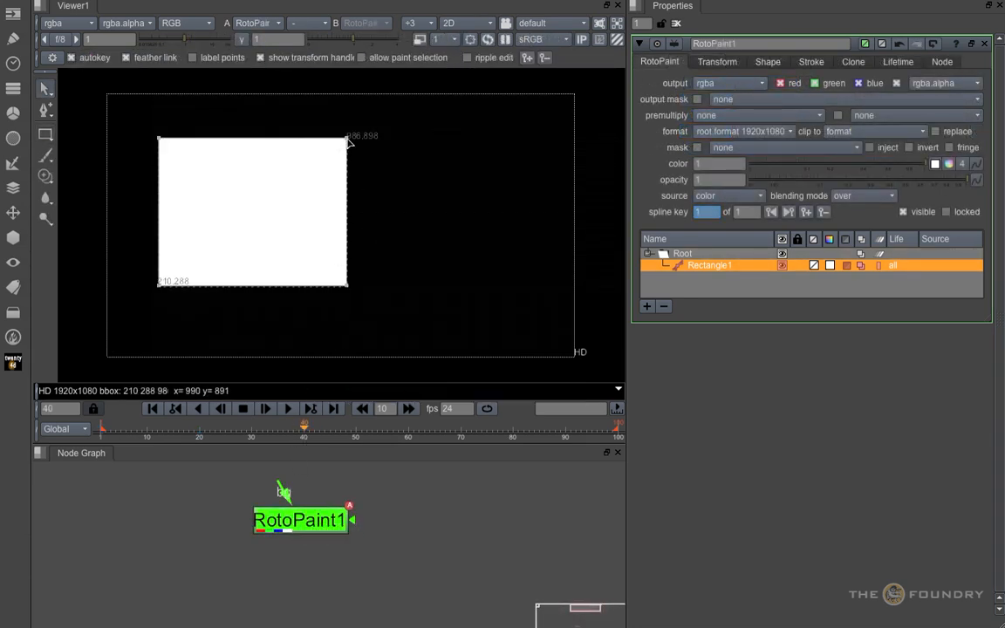
# Keyframe the rectangle's upper-right and lower-left points by moving them inward and outward at frame 40, then oppositely at frame 60
pyautogui.moveTo(346, 138); pyautogui.dragTo(273, 194)
pyautogui.moveTo(159, 286); pyautogui.dragTo(113, 329)
pyautogui.click(406, 436)
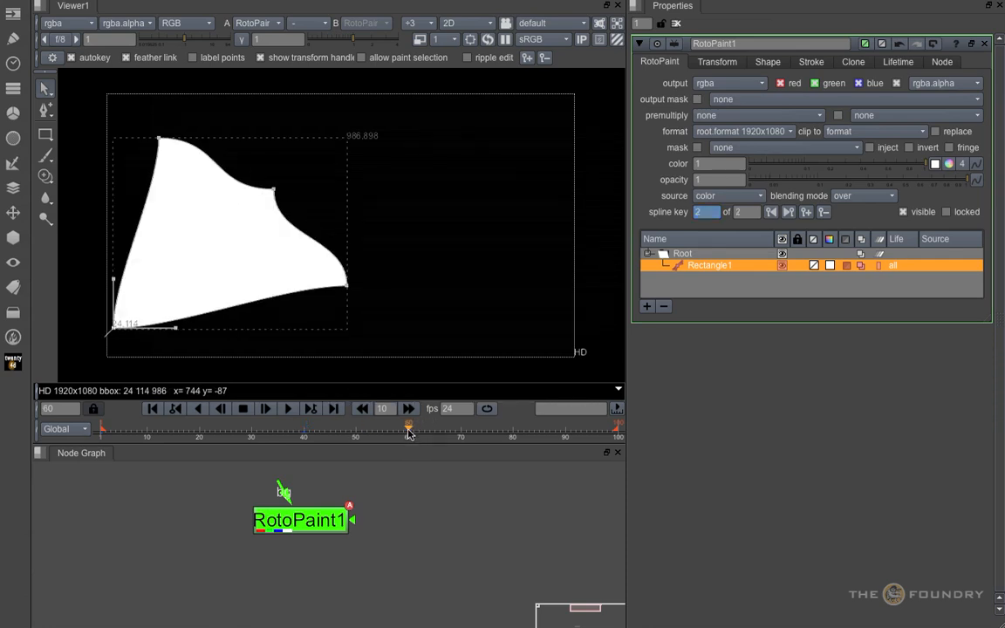
pyautogui.moveTo(274, 192); pyautogui.dragTo(362, 114)
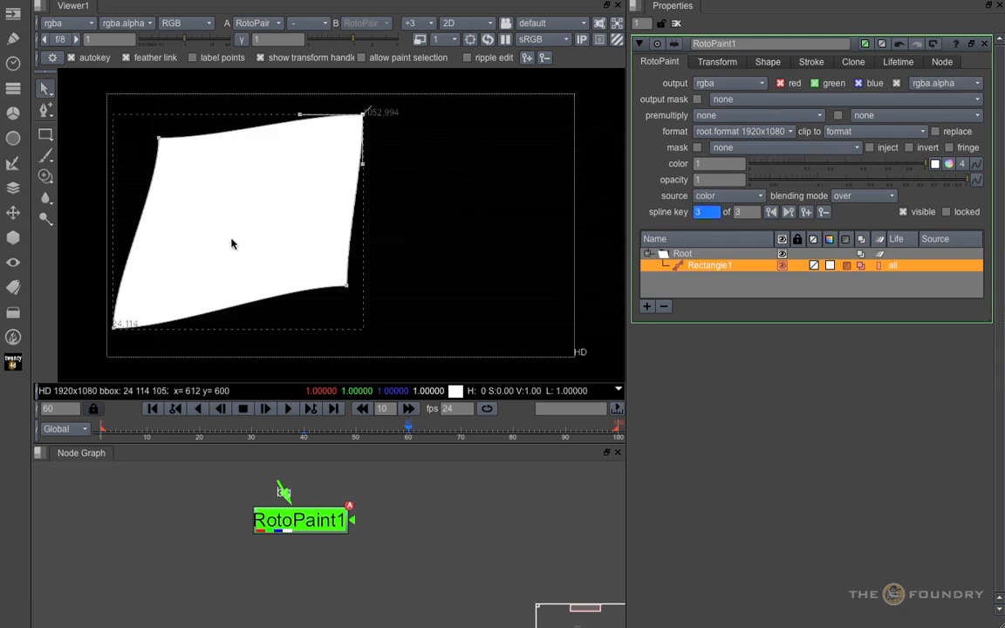
pyautogui.moveTo(114, 328); pyautogui.dragTo(227, 238)
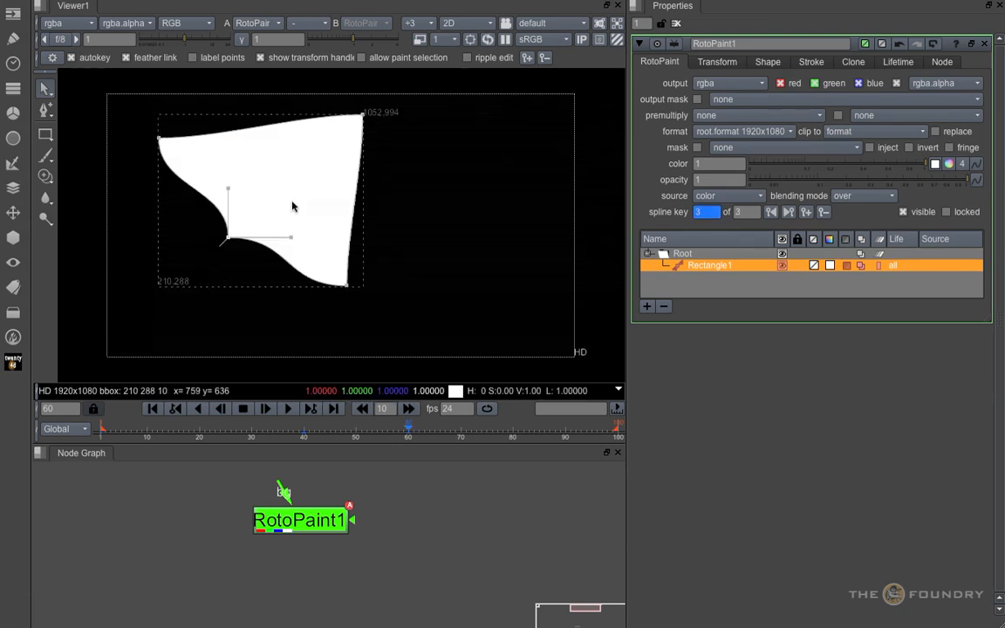
# Return to frame 40 and move through the rectangle's previous and next spline keys
pyautogui.click(455, 433)
pyautogui.click(306, 435)
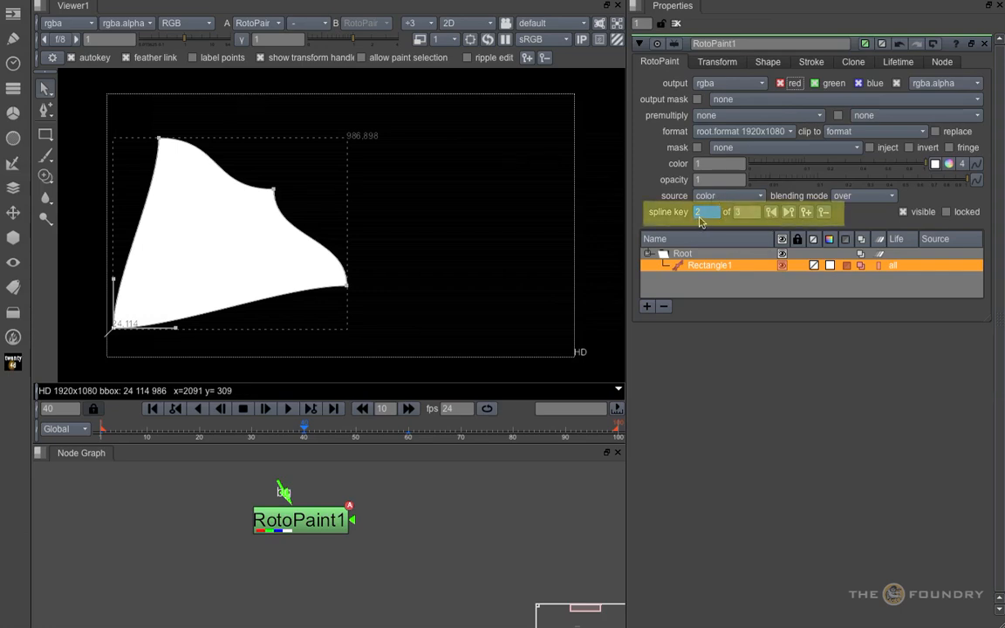
pyautogui.click(772, 214)
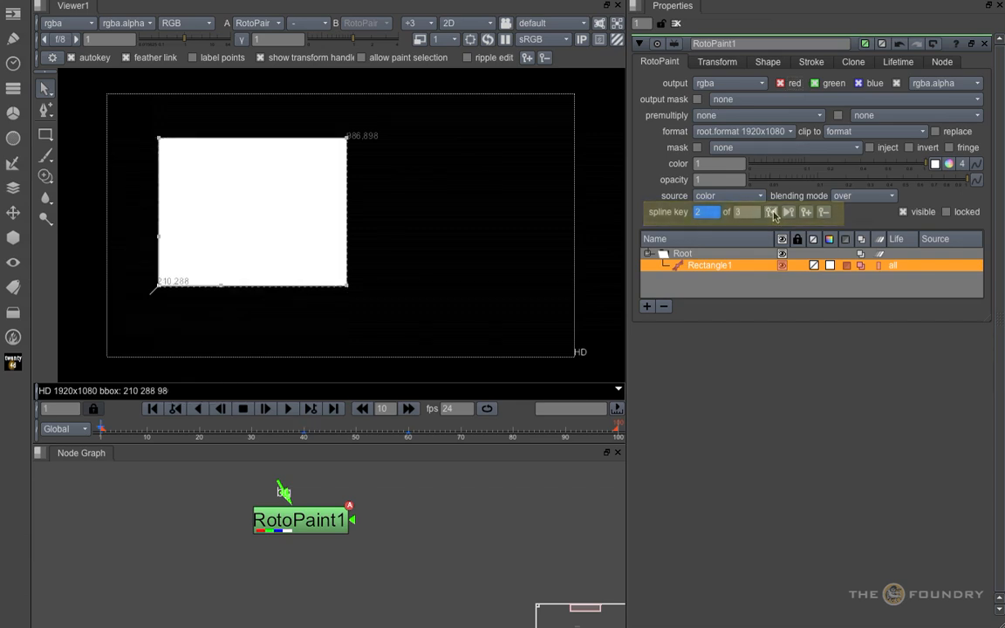
pyautogui.click(788, 214)
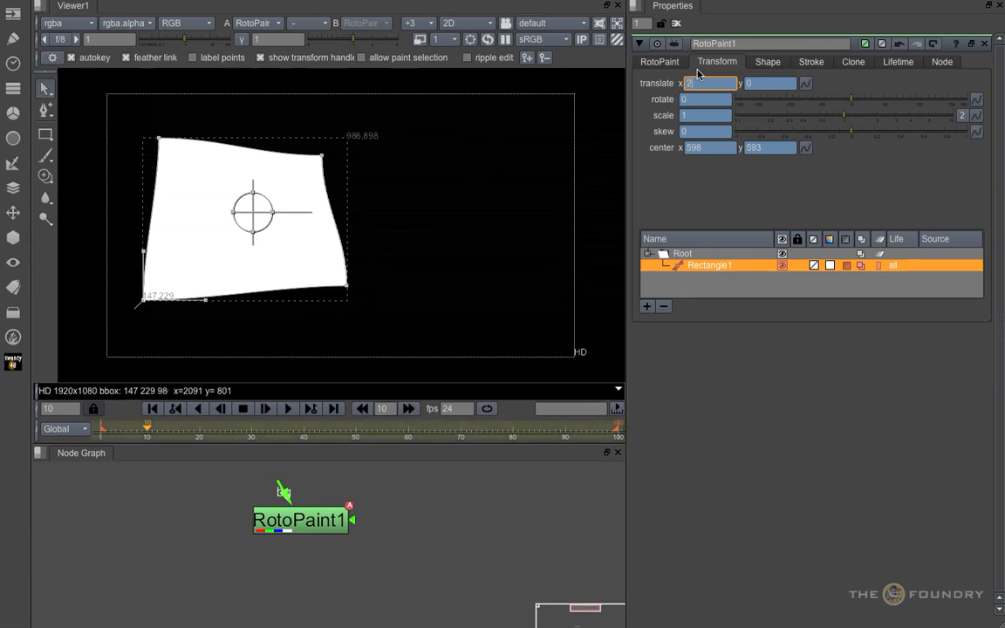
# Keyframe the rectangle's Transform translate x at 200 on frame 10, 300 on frame 20 and -100 on frame 30
pyautogui.press('Return')
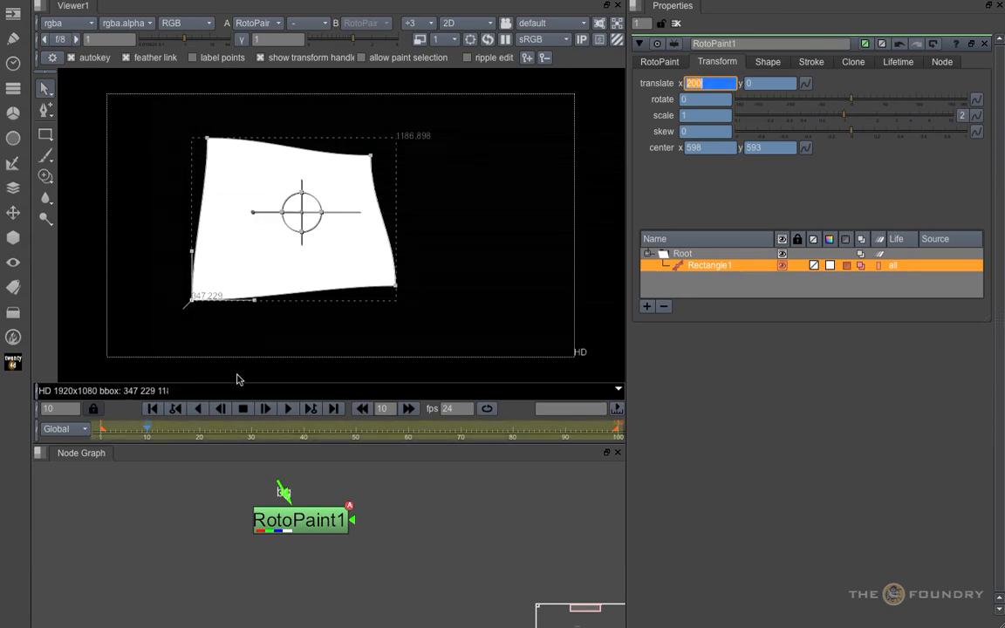
pyautogui.click(200, 430)
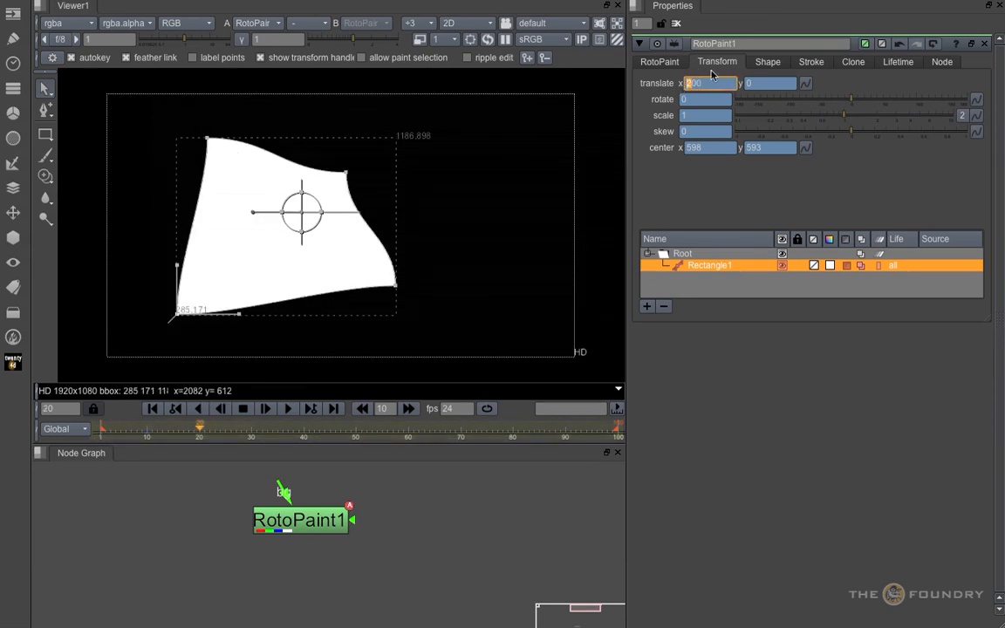
pyautogui.write('300')
pyautogui.press('Return')
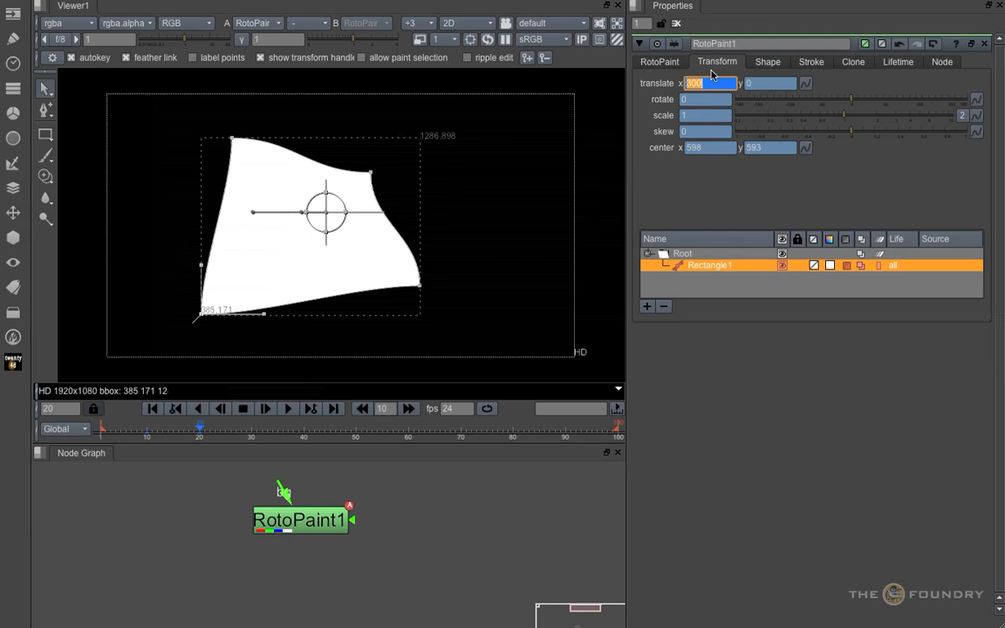
pyautogui.click(253, 431)
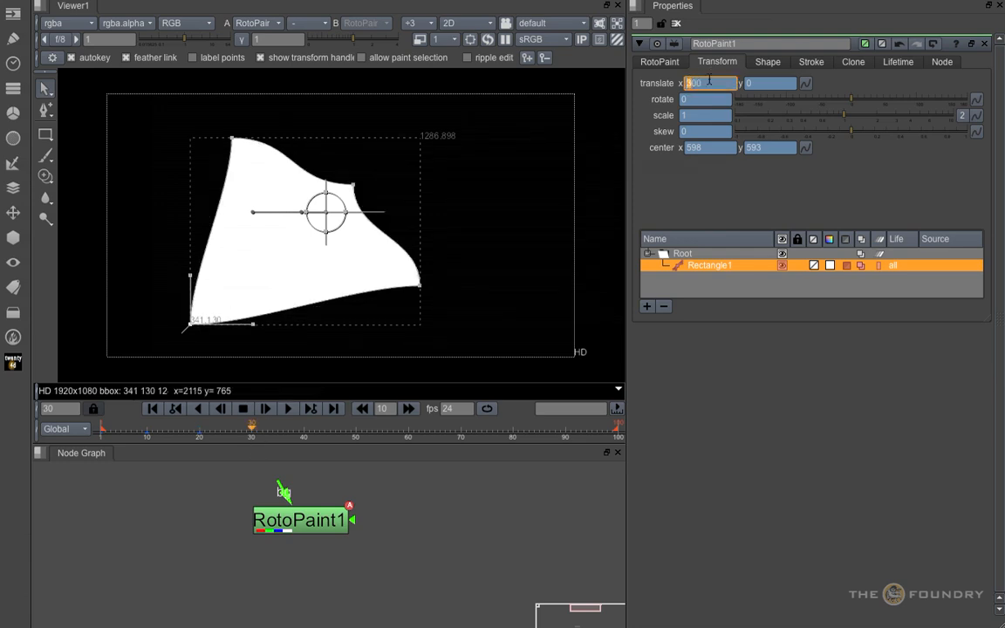
pyautogui.press('Return')
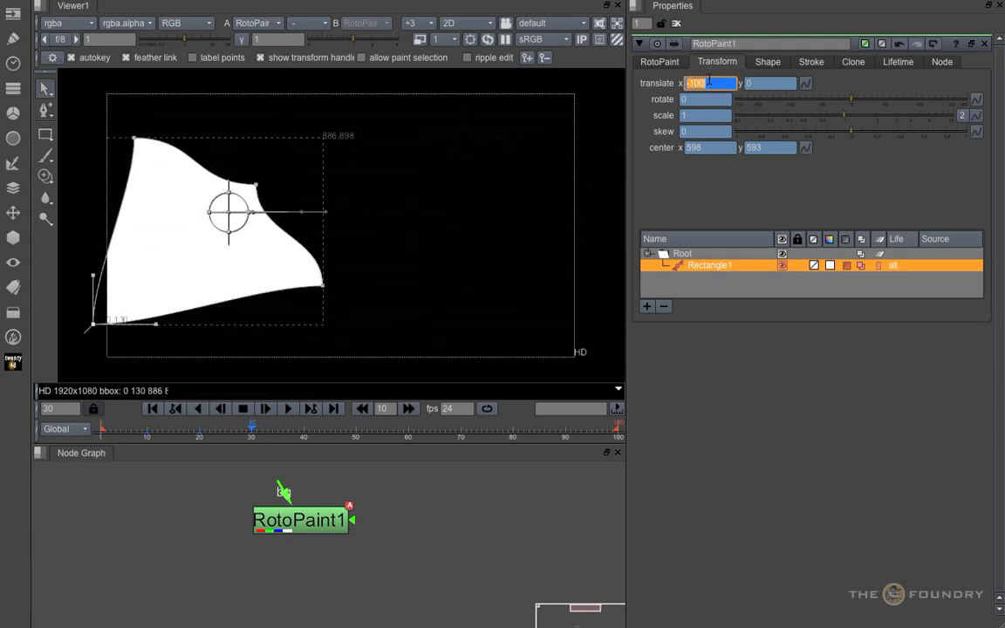
# Compare the timeline keys of the rectangle's Transform and spline animation, and select the rectangle and ellipse alternately to compare their spline keys
pyautogui.click(340, 429)
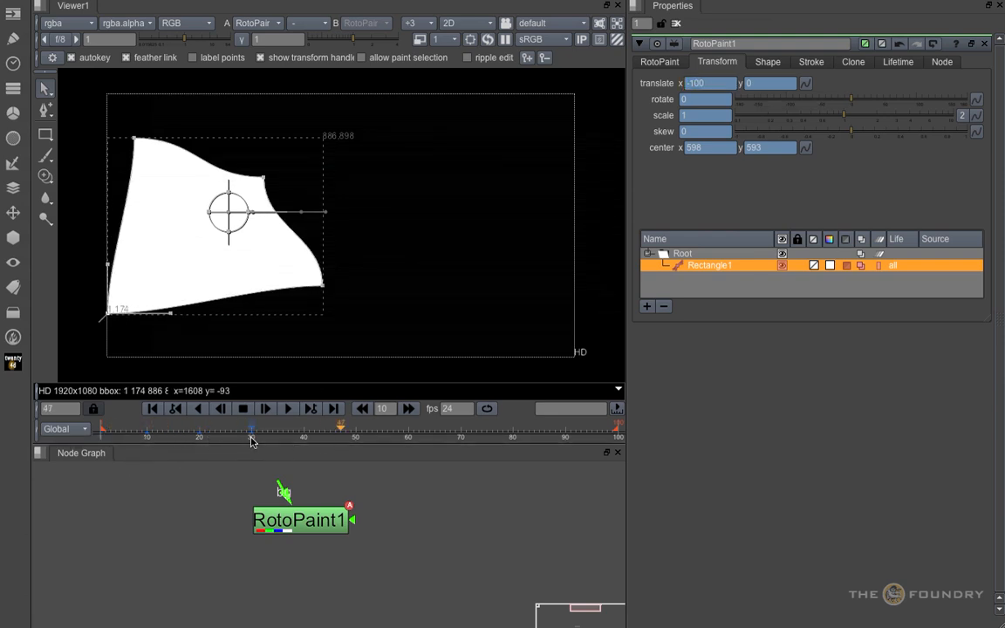
pyautogui.click(660, 61)
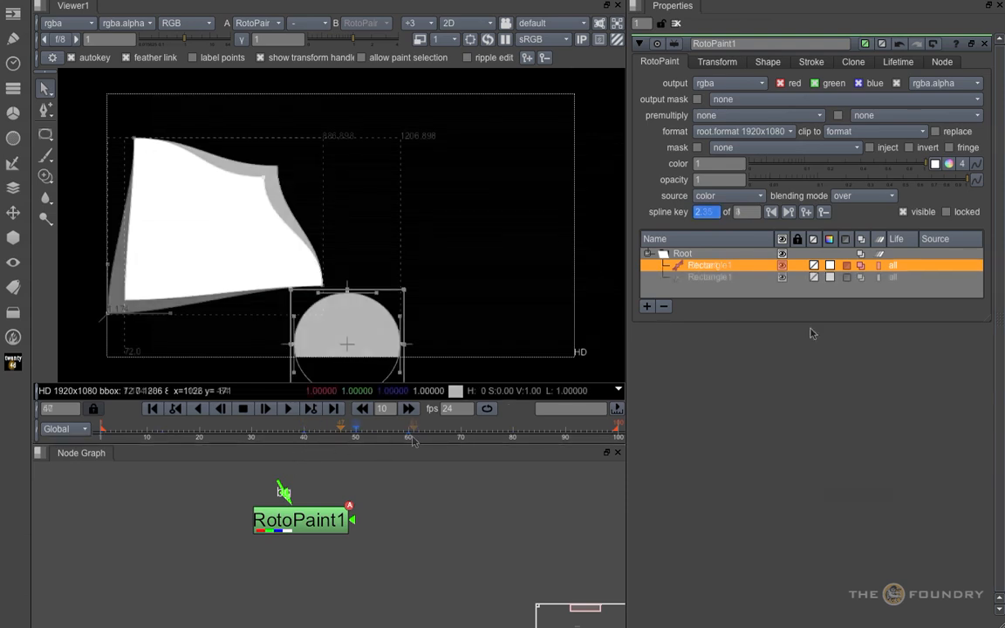
pyautogui.click(722, 277)
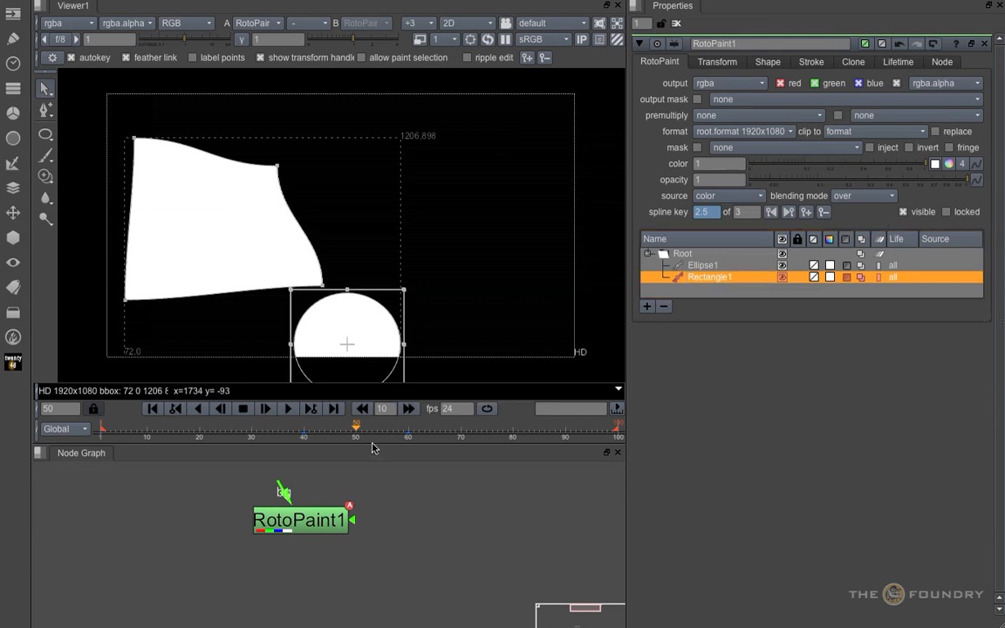
pyautogui.click(711, 268)
pyautogui.click(711, 278)
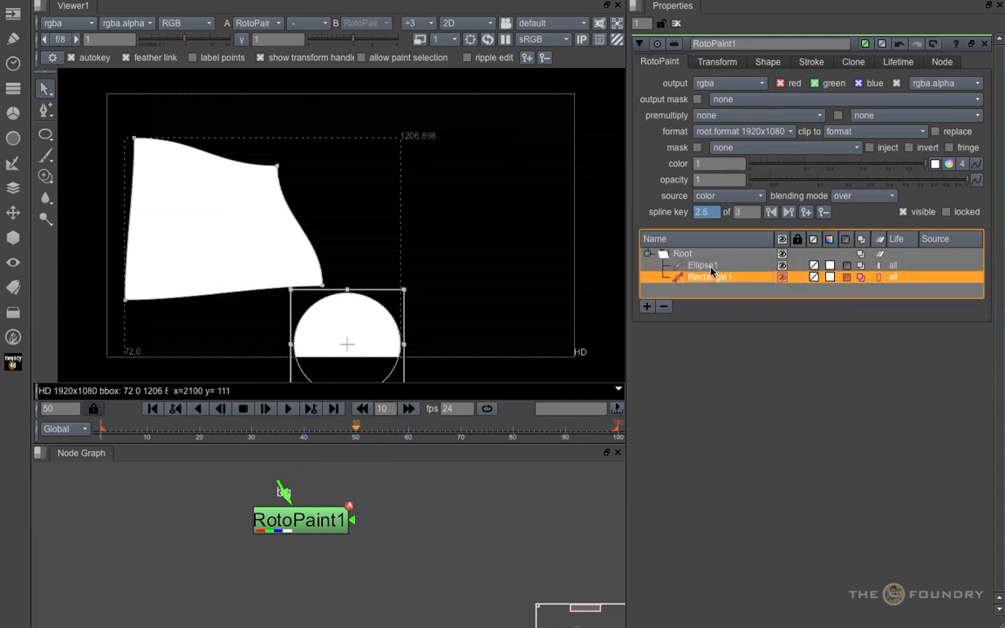
pyautogui.click(711, 267)
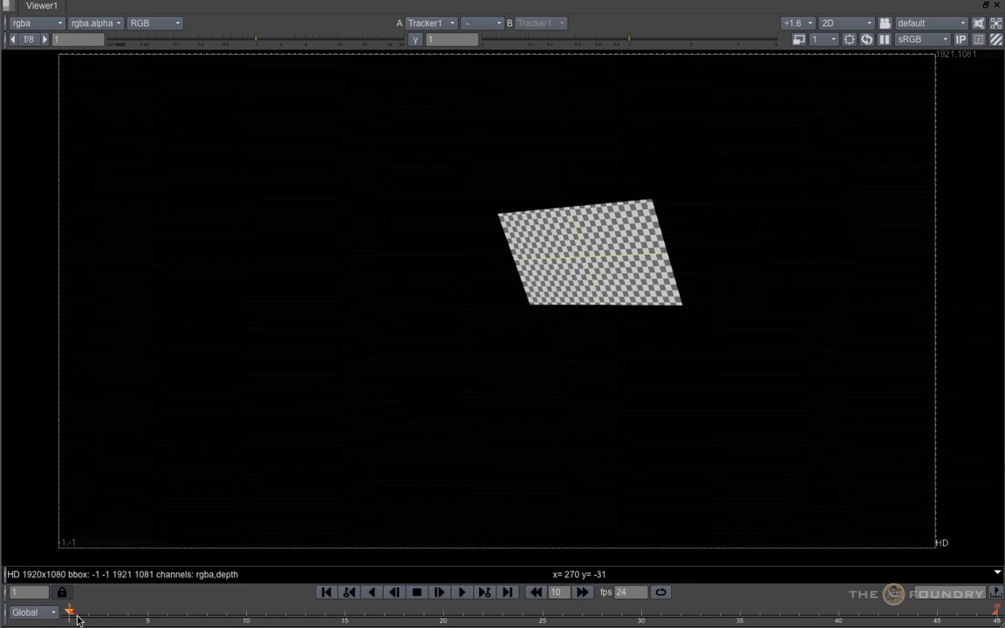
# Open Tracker1's properties and scrub the four corner tracks from frame 1 to 48
pyautogui.moveTo(77, 619)
pyautogui.mouseDown()
pyautogui.moveTo(999, 618)
pyautogui.moveTo(69, 618)
pyautogui.mouseUp()
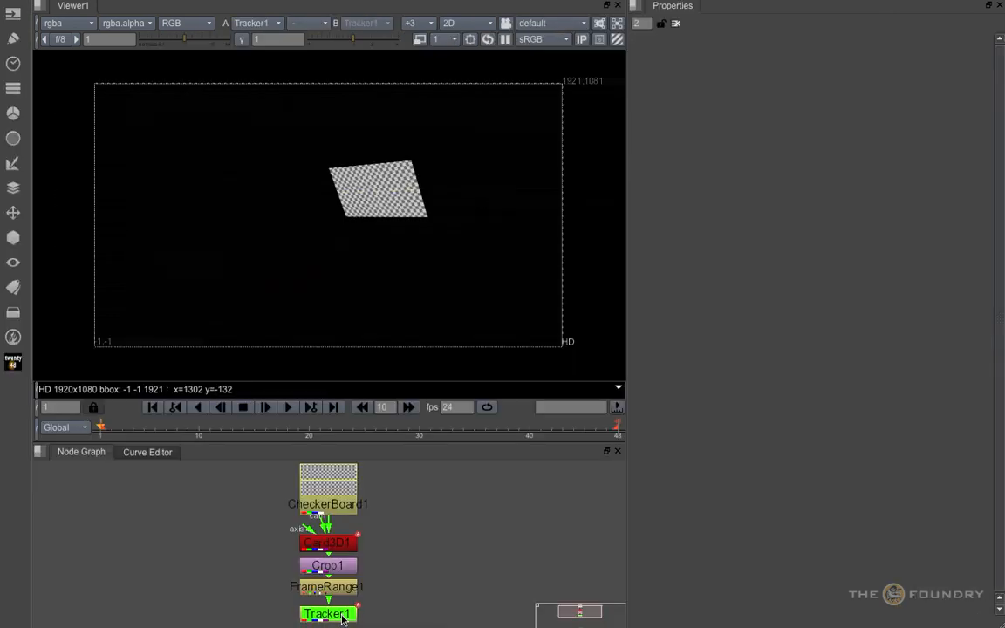
pyautogui.doubleClick(343, 616)
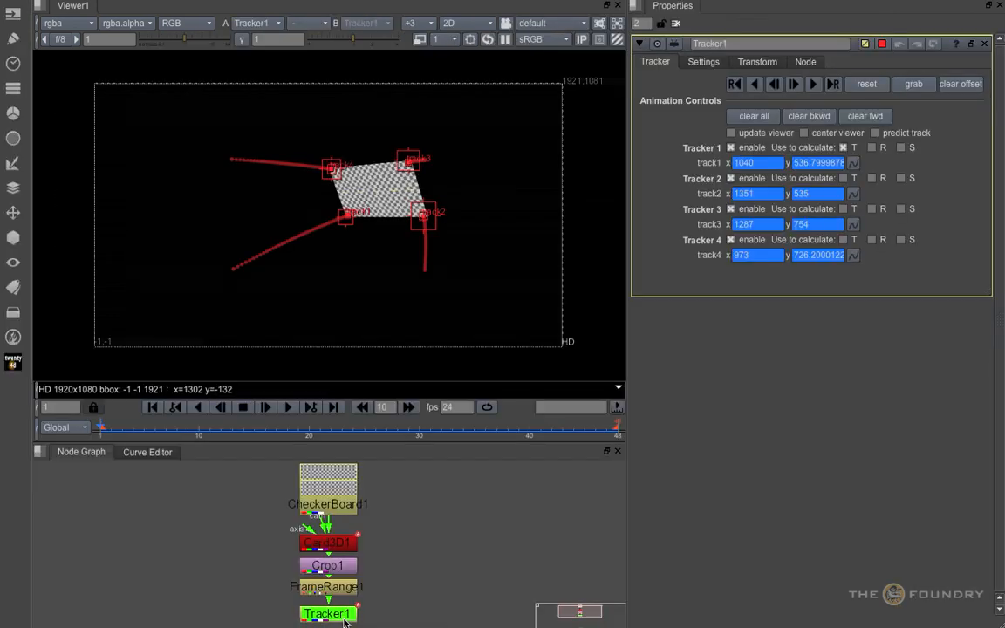
pyautogui.moveTo(107, 437); pyautogui.dragTo(615, 449)
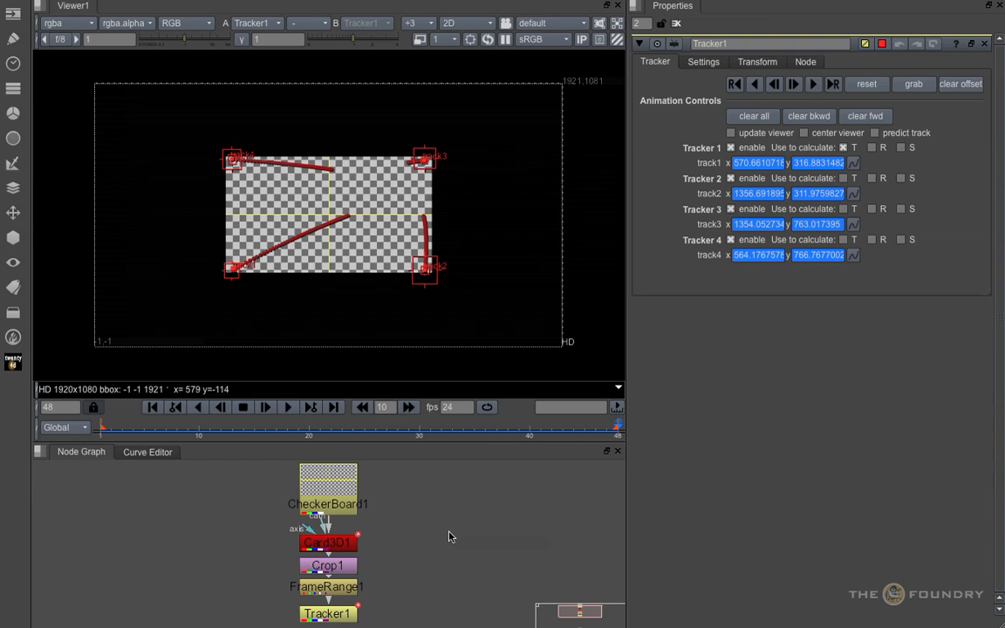
# Add a RotoPaint node and draw a rectangle around the checkerboard at frame 48
pyautogui.press('p')
pyautogui.click(47, 137)
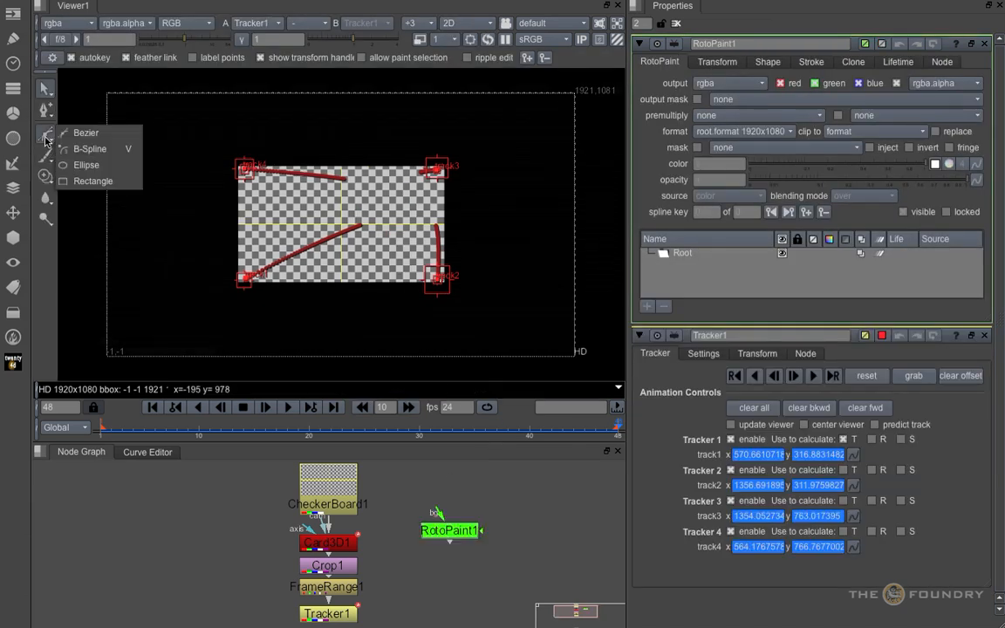
pyautogui.click(88, 180)
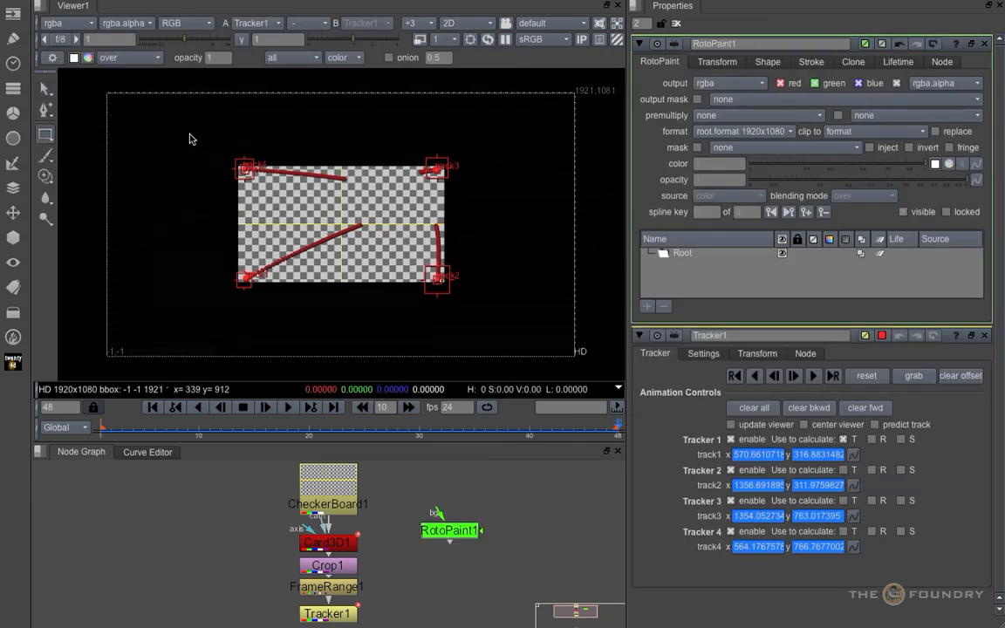
pyautogui.moveTo(189, 135)
pyautogui.mouseDown()
pyautogui.moveTo(241, 192)
pyautogui.moveTo(496, 325)
pyautogui.mouseUp()
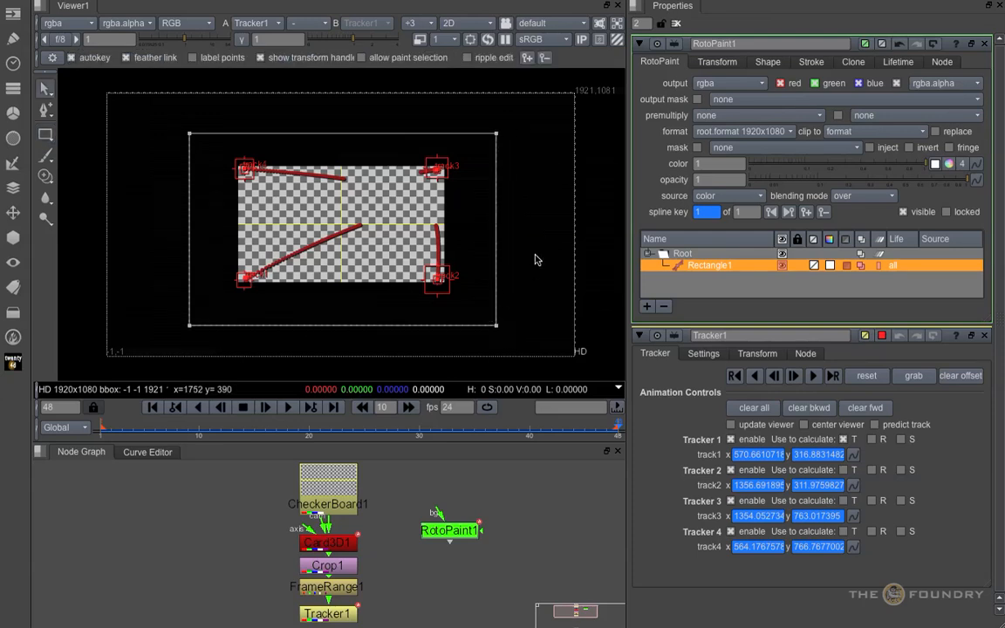
# Select all the rectangle's points and convert them to cusp points
pyautogui.moveTo(140, 103); pyautogui.dragTo(496, 320)
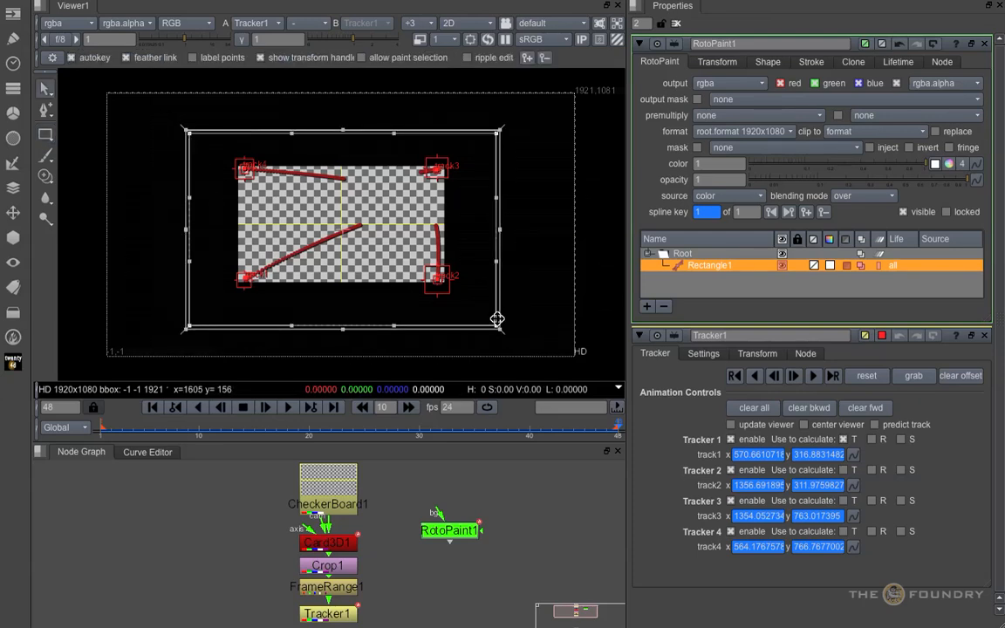
pyautogui.rightClick(495, 328)
pyautogui.click(543, 407)
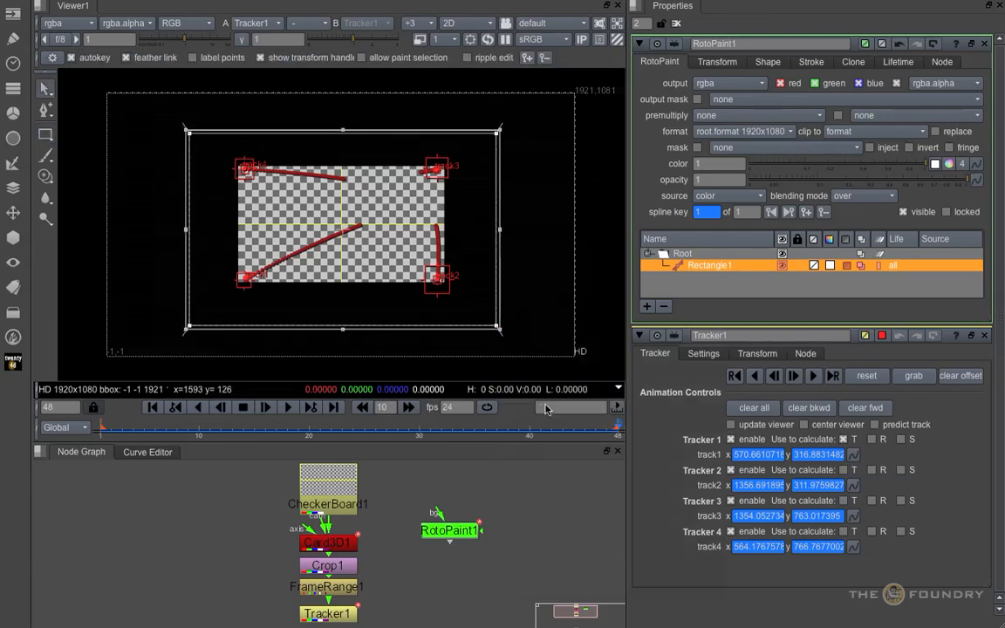
pyautogui.click(526, 307)
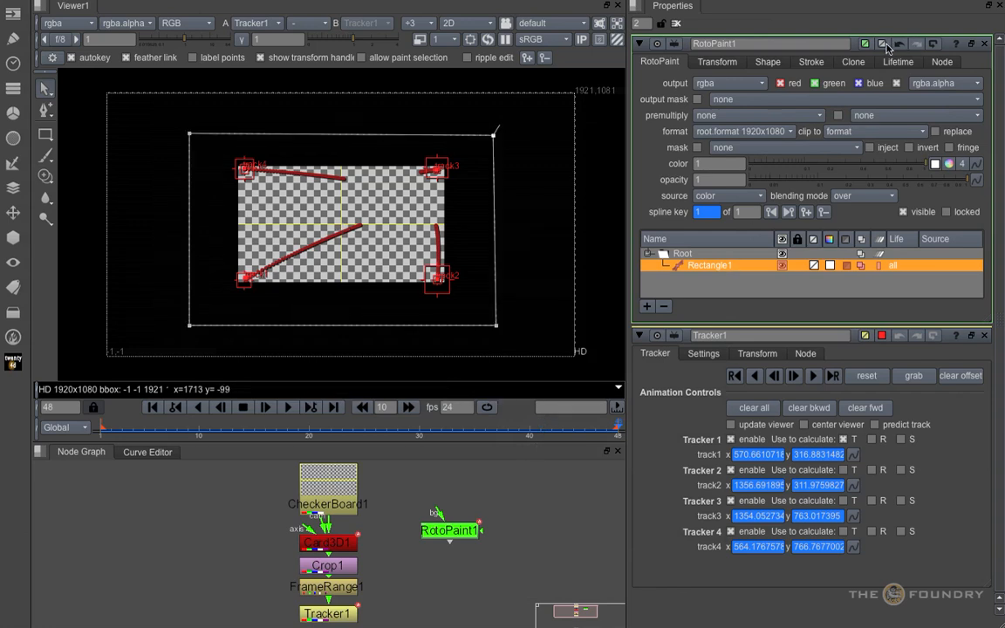
# Set the RotoPaint node's overlay colour in the viewer to green with saturation 0.81
pyautogui.click(883, 44)
pyautogui.moveTo(686, 493); pyautogui.dragTo(768, 494)
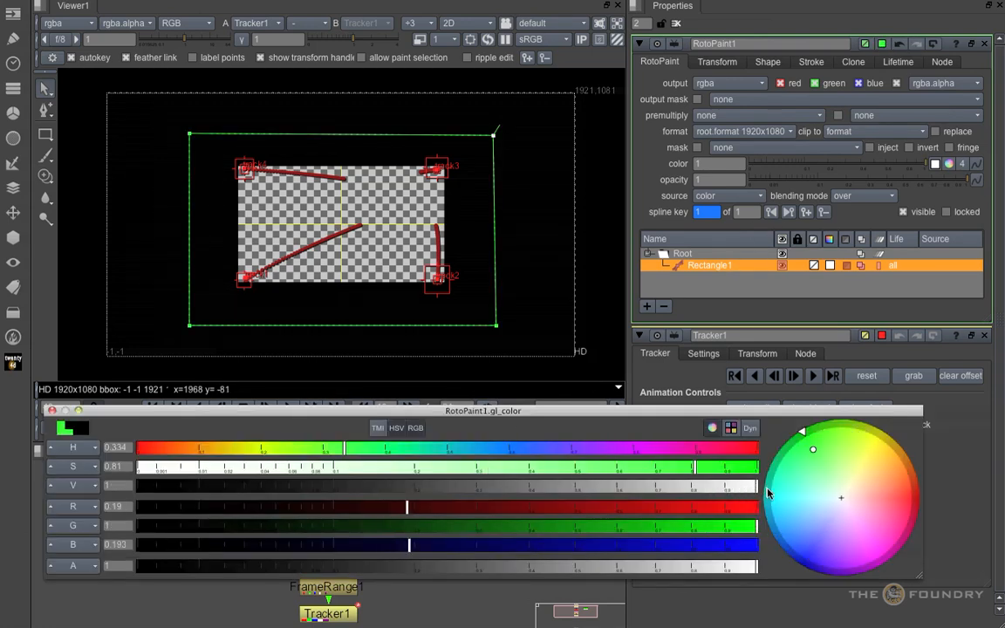
pyautogui.click(52, 411)
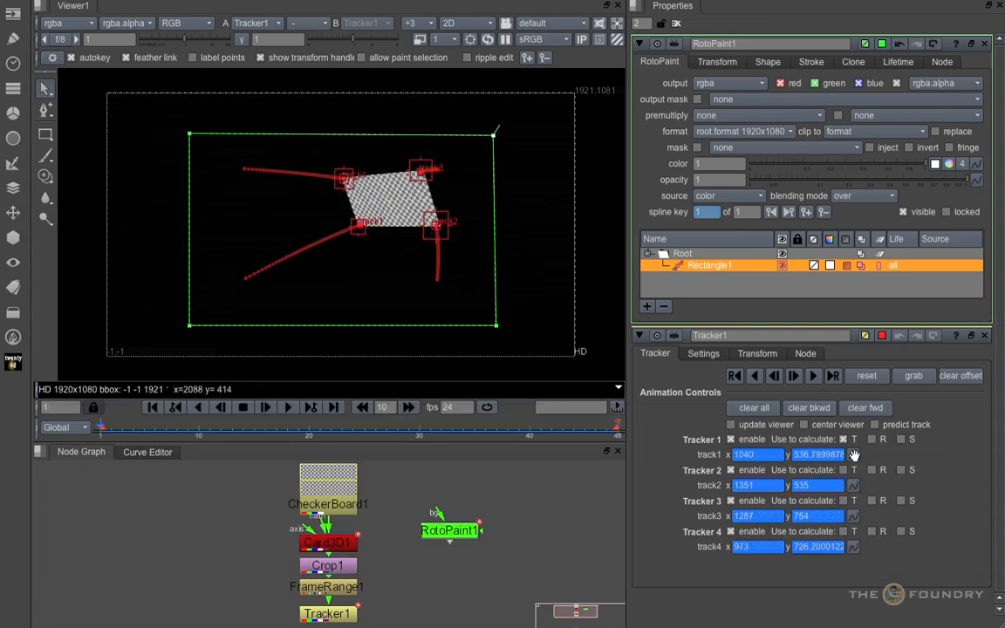
# At frame 1, apply tracks 1 to 4 to the rectangle's lower-left, lower-right, upper-right and upper-left points, and scrub the animation
pyautogui.moveTo(855, 455); pyautogui.dragTo(193, 330)
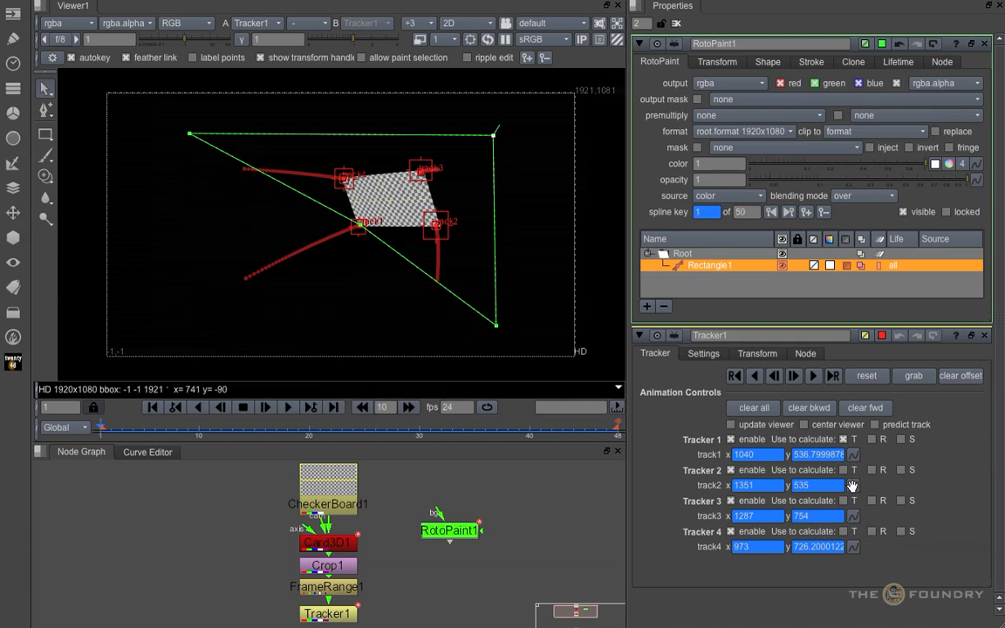
pyautogui.moveTo(852, 486); pyautogui.dragTo(533, 355)
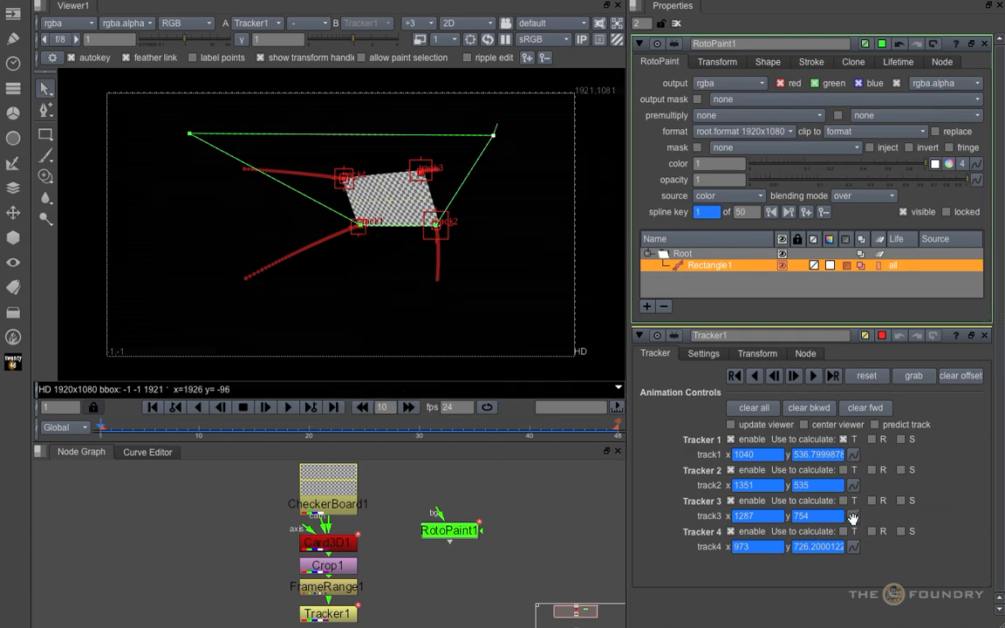
pyautogui.moveTo(852, 518); pyautogui.dragTo(495, 135)
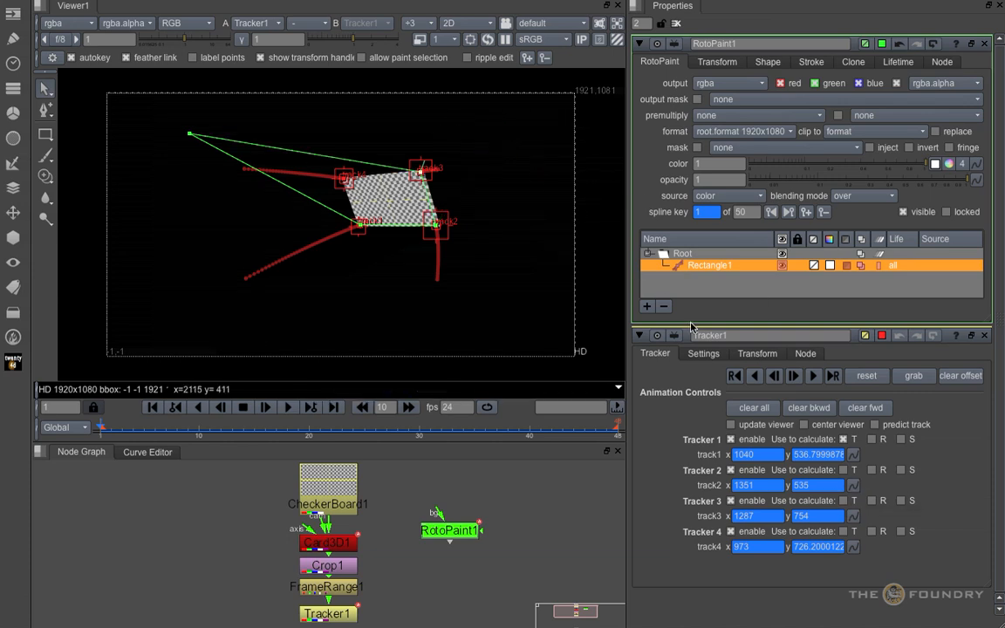
pyautogui.moveTo(854, 548); pyautogui.dragTo(189, 134)
pyautogui.moveTo(74, 619)
pyautogui.mouseDown()
pyautogui.moveTo(761, 614)
pyautogui.moveTo(958, 624)
pyautogui.moveTo(75, 621)
pyautogui.mouseUp()
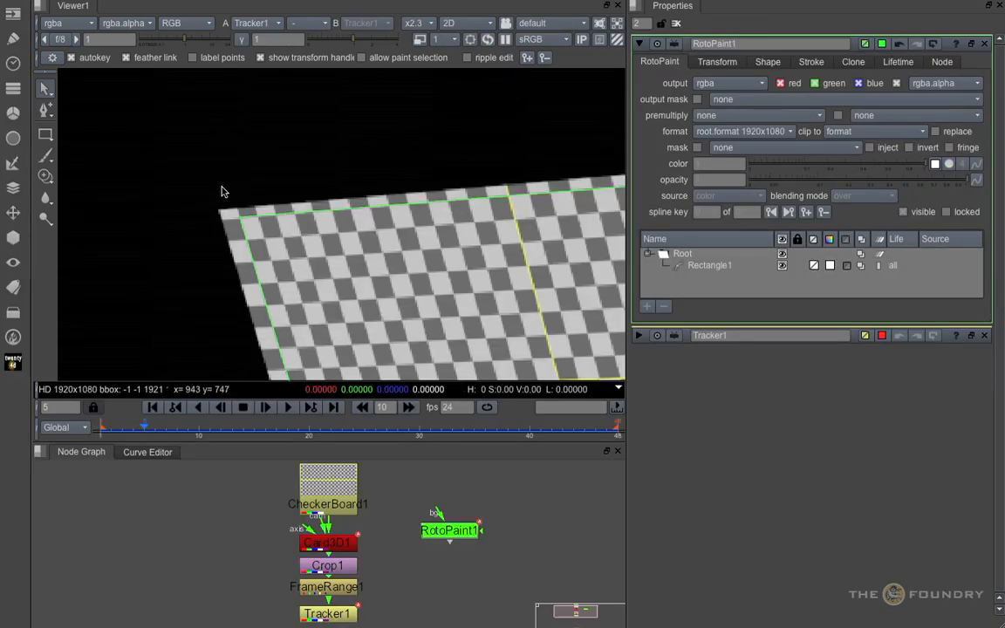
# Open the rectangle's upper-left point curves in the Curve Editor, return to frame 1, and expand the RotoPaint1 curve tree
pyautogui.click(243, 221)
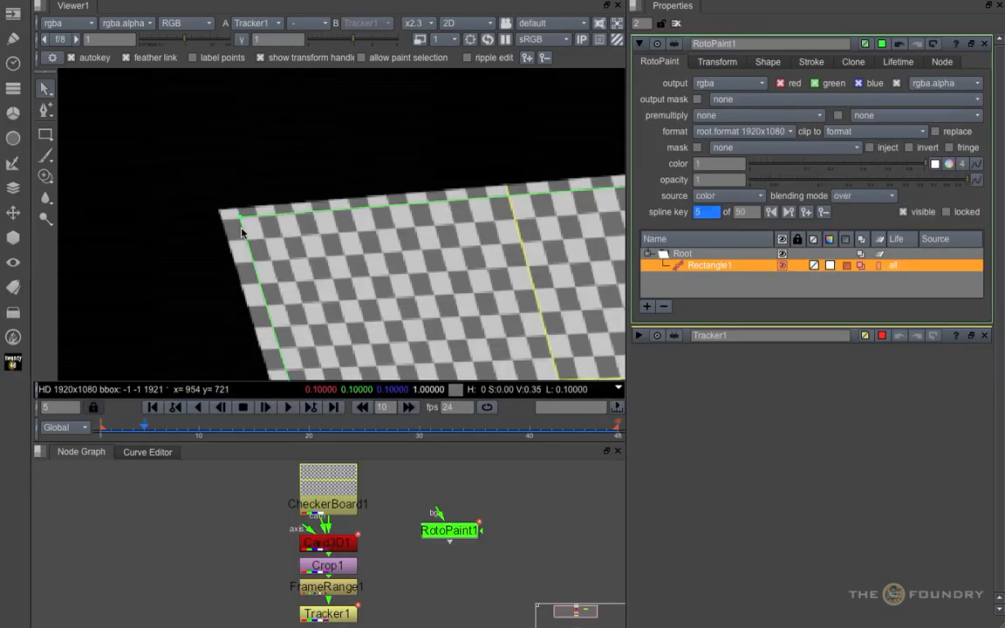
pyautogui.rightClick(242, 220)
pyautogui.moveTo(366, 446)
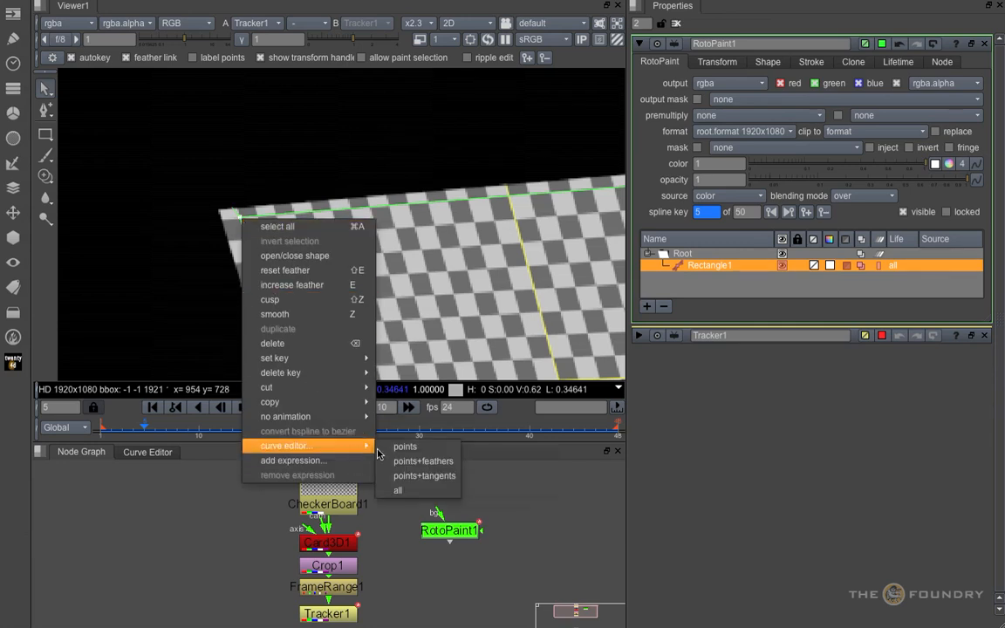
pyautogui.click(401, 445)
pyautogui.moveTo(130, 434); pyautogui.dragTo(104, 431)
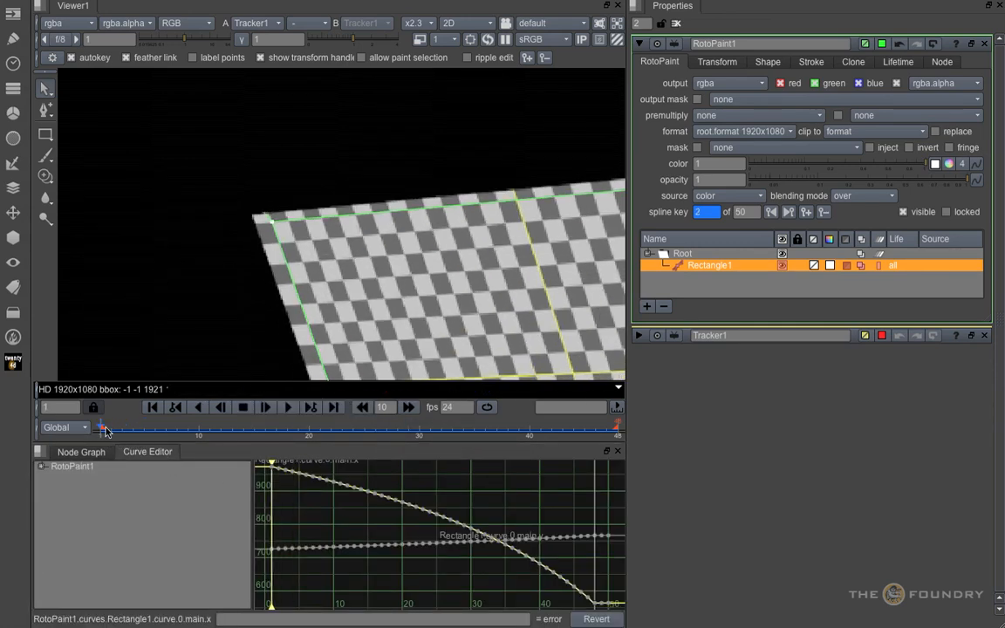
pyautogui.click(42, 467)
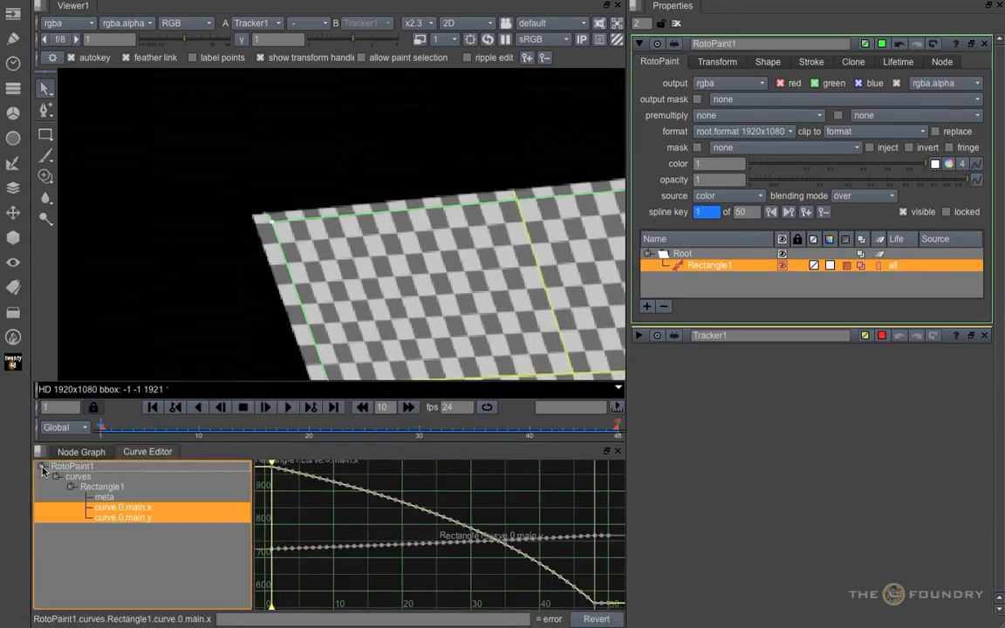
# Shift all keys of the upper-left point's main x and y curves so it meets the checkerboard's corner at frame 1
pyautogui.click(168, 510)
pyautogui.moveTo(259, 462); pyautogui.dragTo(635, 610)
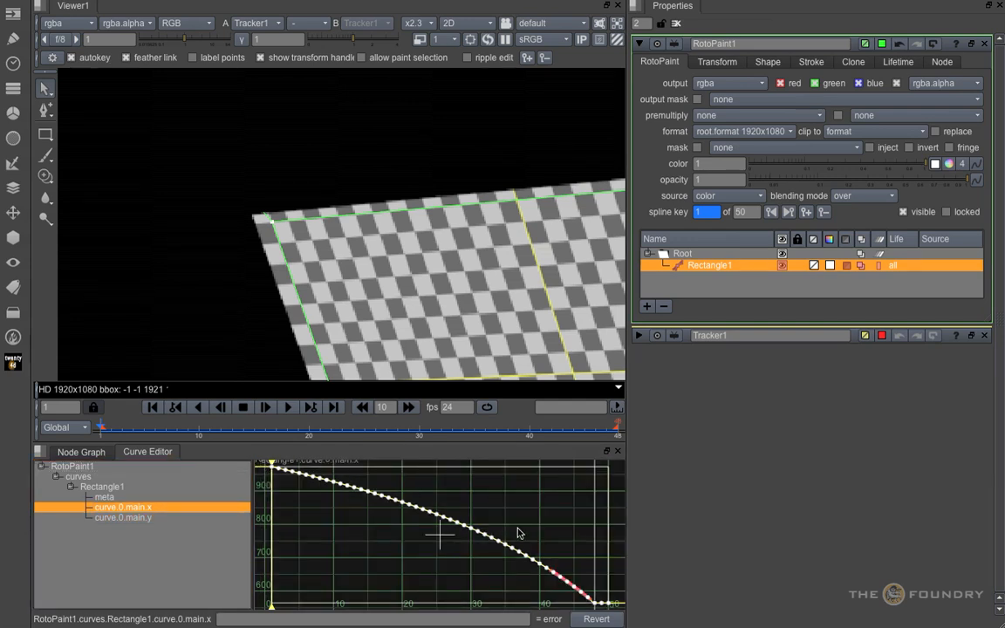
pyautogui.moveTo(439, 527); pyautogui.dragTo(437, 527)
pyautogui.click(133, 518)
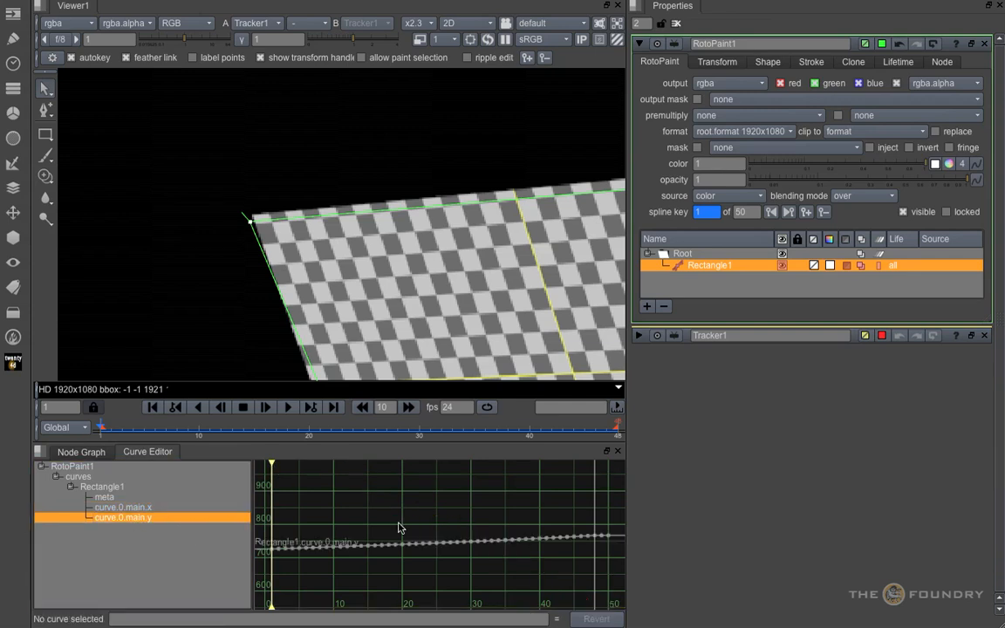
pyautogui.hotkey('ctrl', 'a')
pyautogui.moveTo(416, 533); pyautogui.dragTo(434, 509)
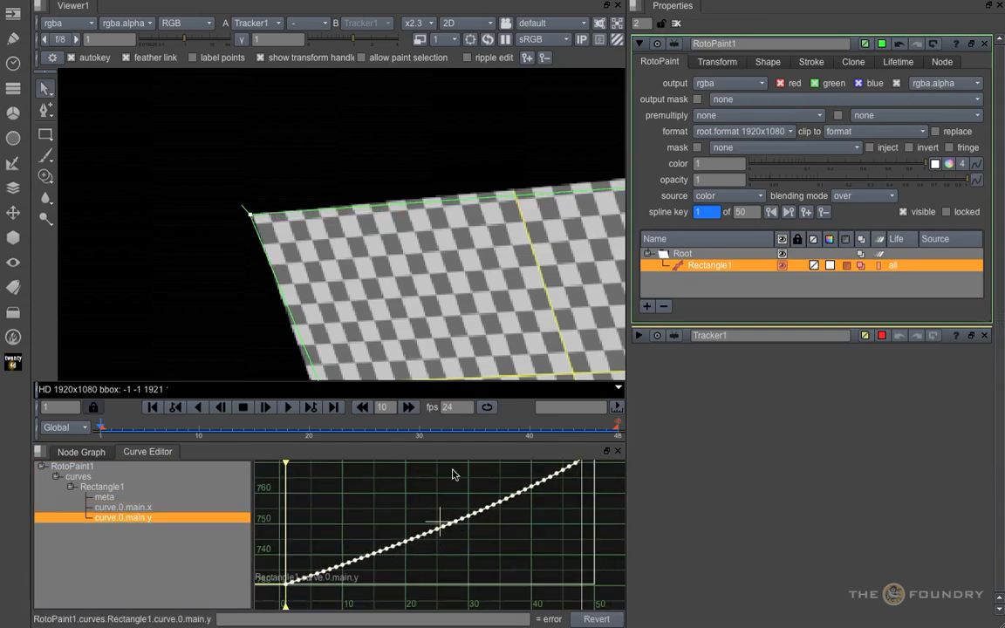
# Scrub to frame 48 and examine how the upper-left point follows the checkerboard's corner
pyautogui.scroll(-3, 395, 243)
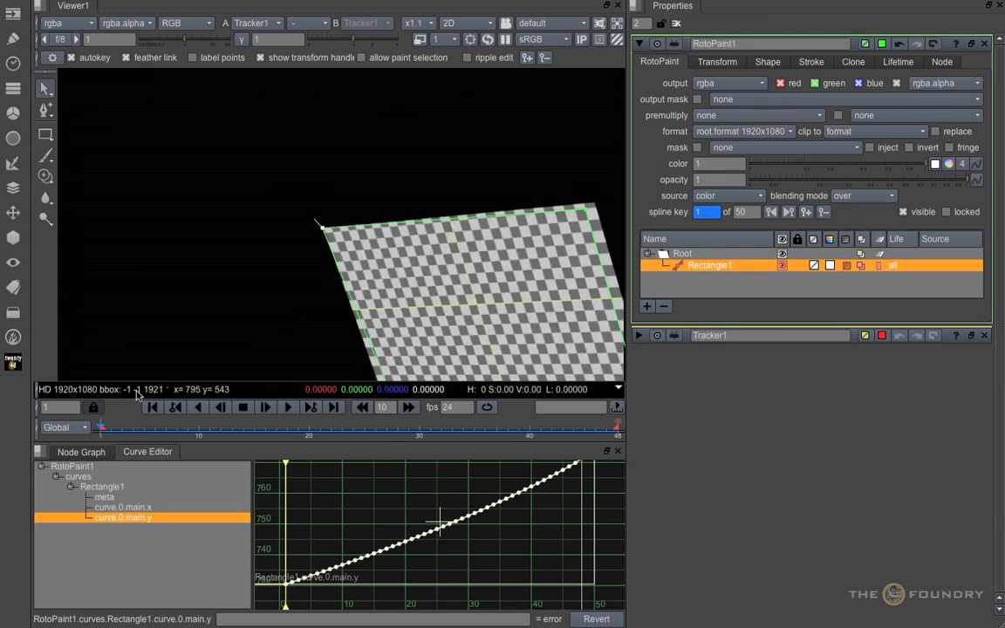
pyautogui.moveTo(101, 427); pyautogui.dragTo(551, 427)
pyautogui.moveTo(404, 306); pyautogui.dragTo(470, 325, button='middle')
pyautogui.moveTo(552, 430); pyautogui.dragTo(619, 442)
pyautogui.moveTo(398, 301); pyautogui.dragTo(546, 325, button='middle')
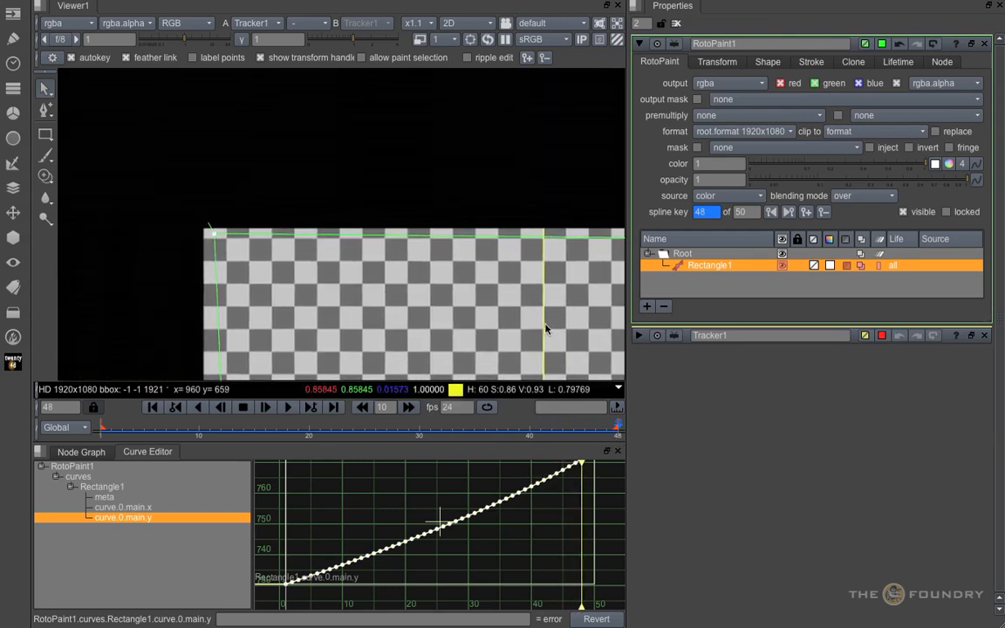
pyautogui.moveTo(546, 326); pyautogui.dragTo(559, 326, button='middle')
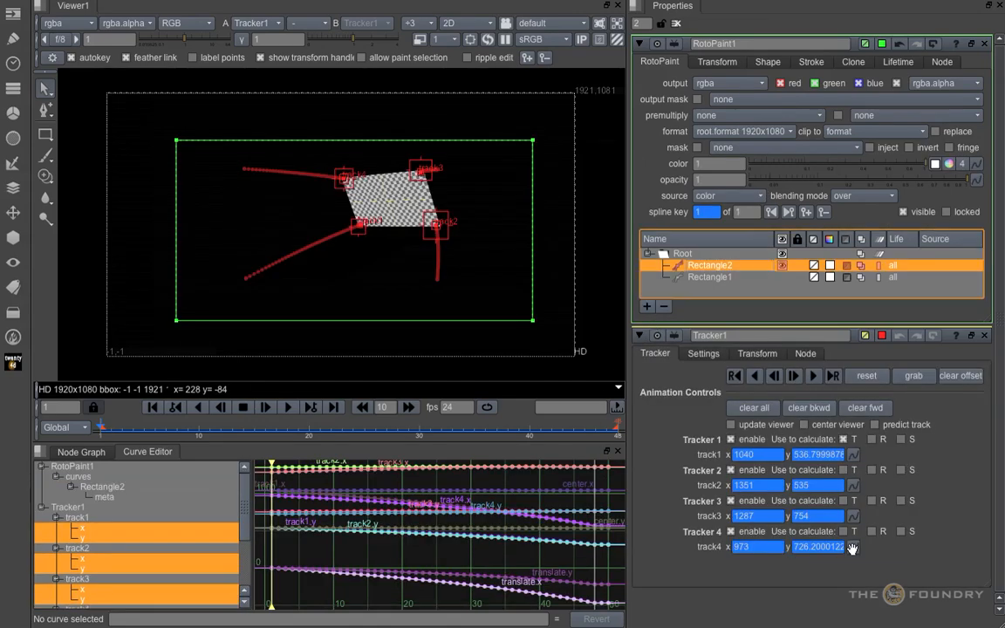
# Link Rectangle2's upper-left point to Tracker1's track4 and scrub to frame 48
pyautogui.keyDown('ctrl'); pyautogui.moveTo(853, 547); pyautogui.dragTo(177, 141); pyautogui.keyUp('ctrl')
pyautogui.click(639, 336)
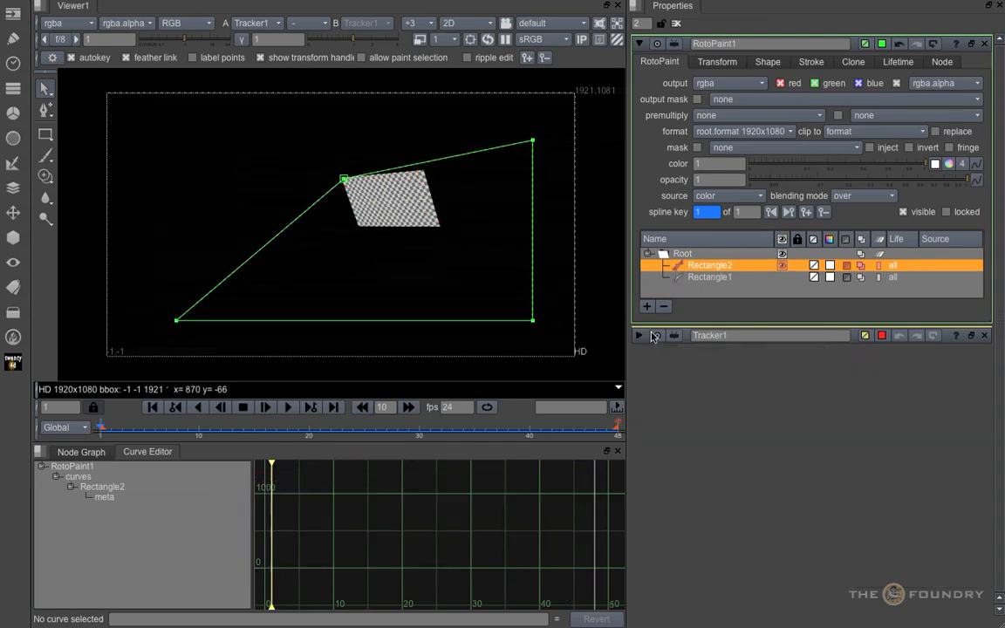
pyautogui.moveTo(103, 430); pyautogui.dragTo(594, 446)
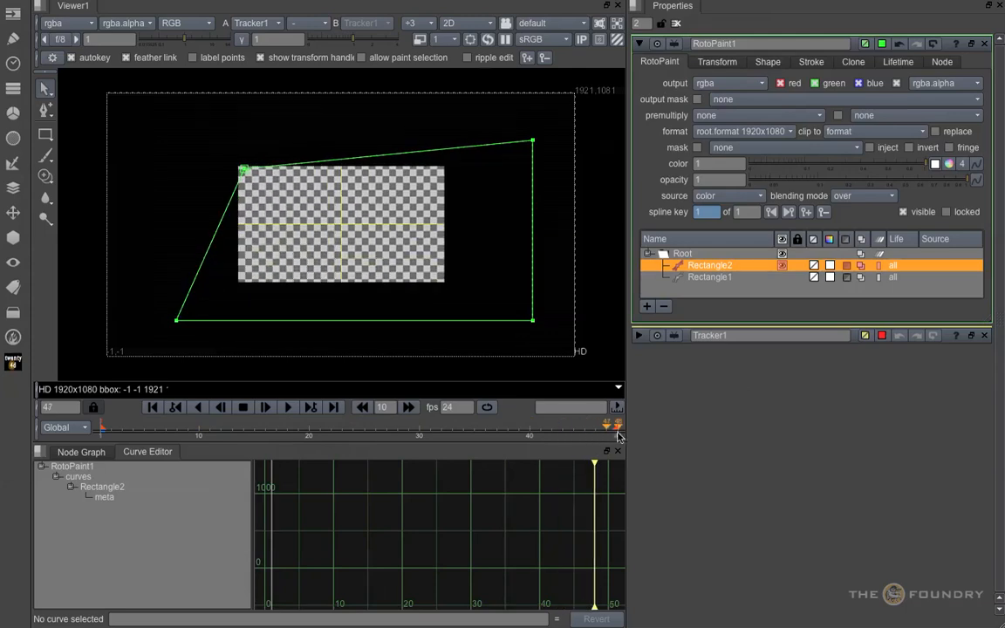
# Open the curves of Rectangle2's linked upper-left point in the Curve Editor
pyautogui.rightClick(243, 170)
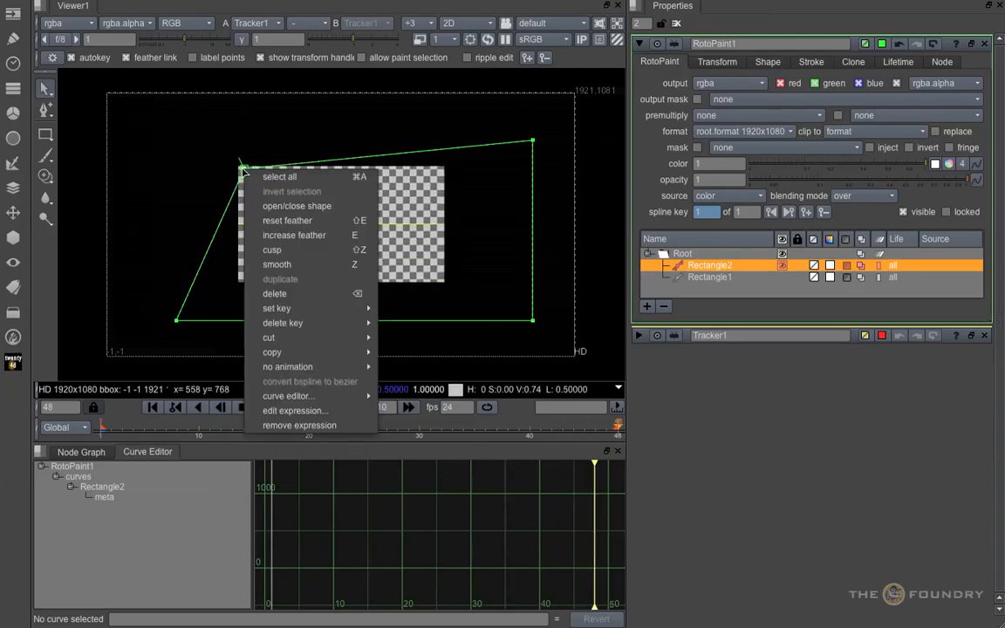
pyautogui.moveTo(321, 397)
pyautogui.click(408, 397)
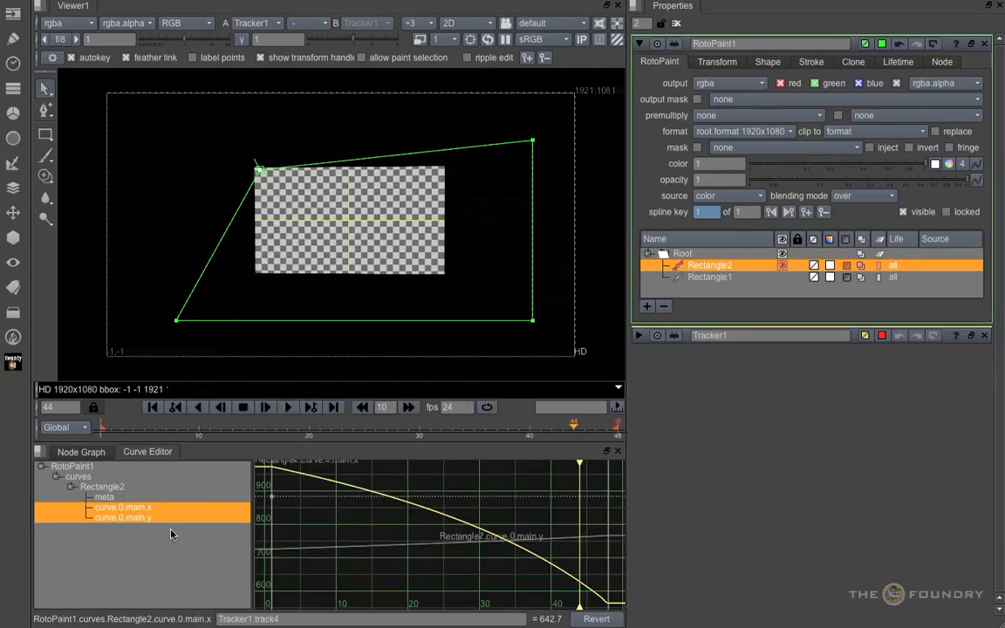
# Inspect the expressions on Rectangle2's curve.0.main.x and curve.0.main.y curves
pyautogui.rightClick(156, 513)
pyautogui.moveTo(179, 530)
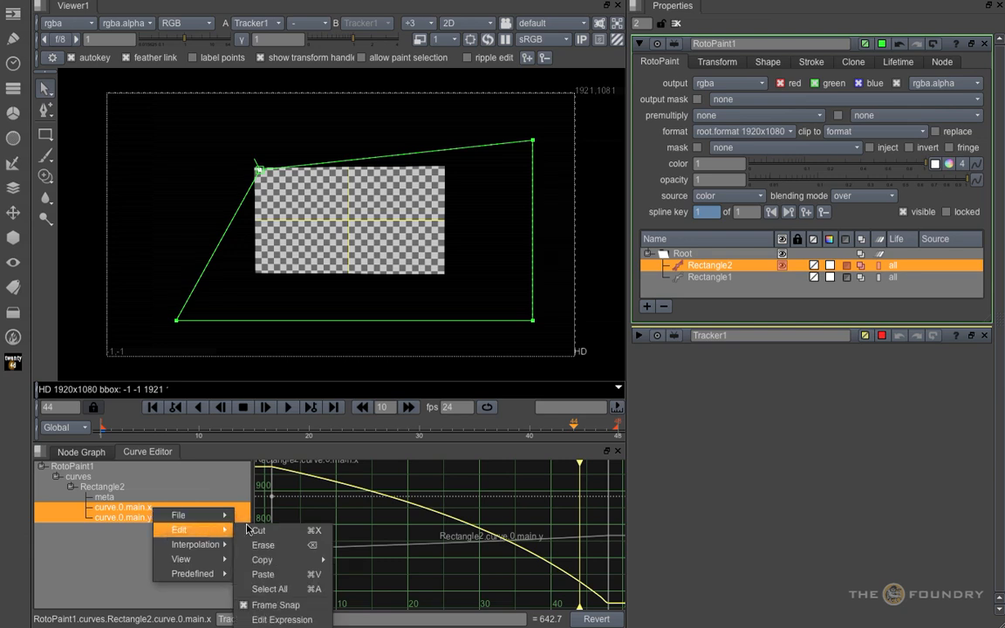
pyautogui.click(280, 617)
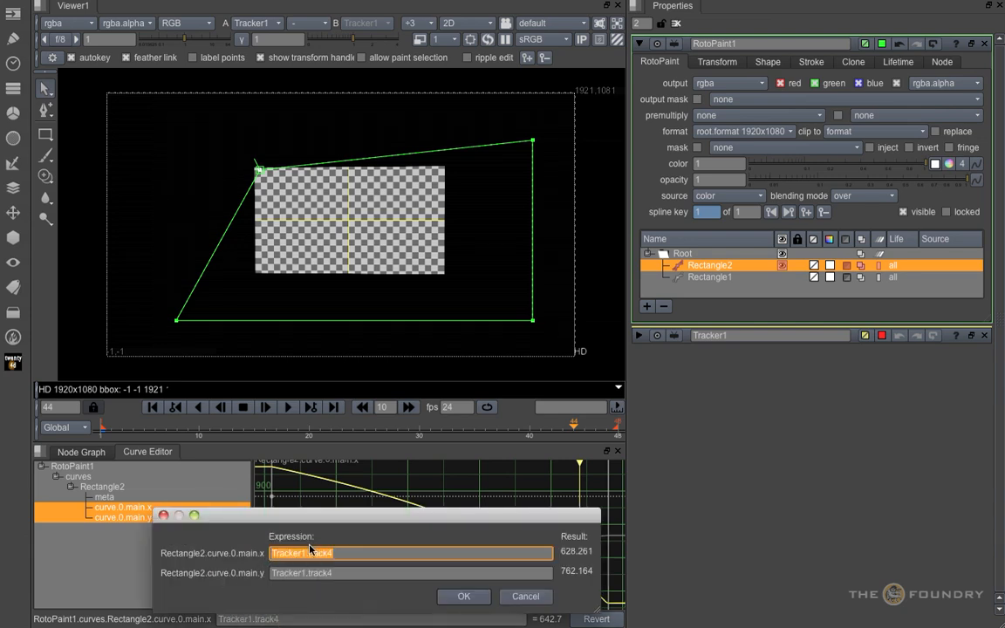
pyautogui.click(351, 553)
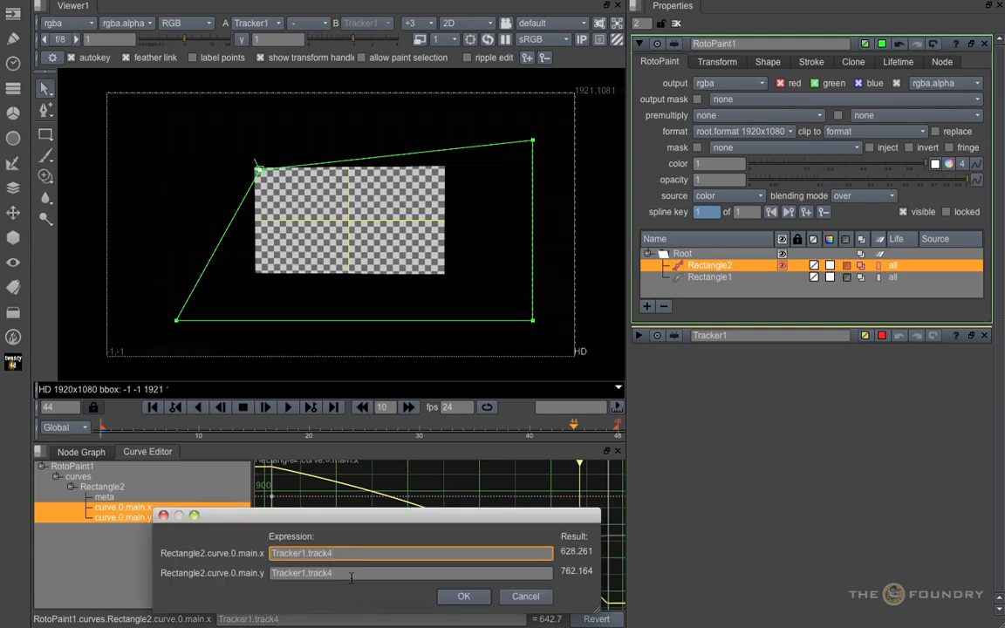
pyautogui.click(463, 596)
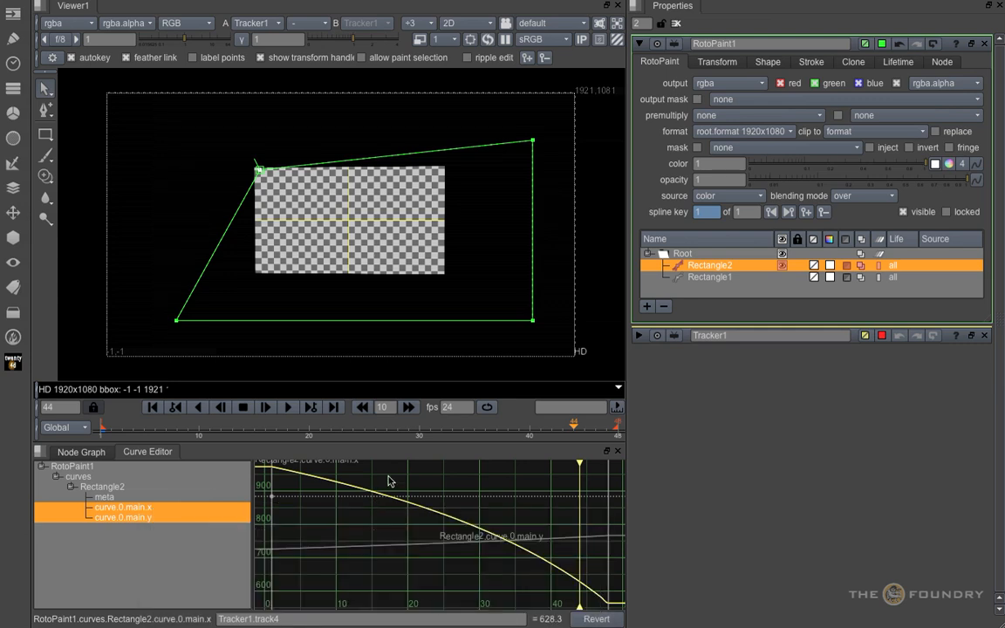
# Add a 2D position knob named pos4 and labelled "position 4" to RotoPaint1, and display it
pyautogui.rightClick(642, 153)
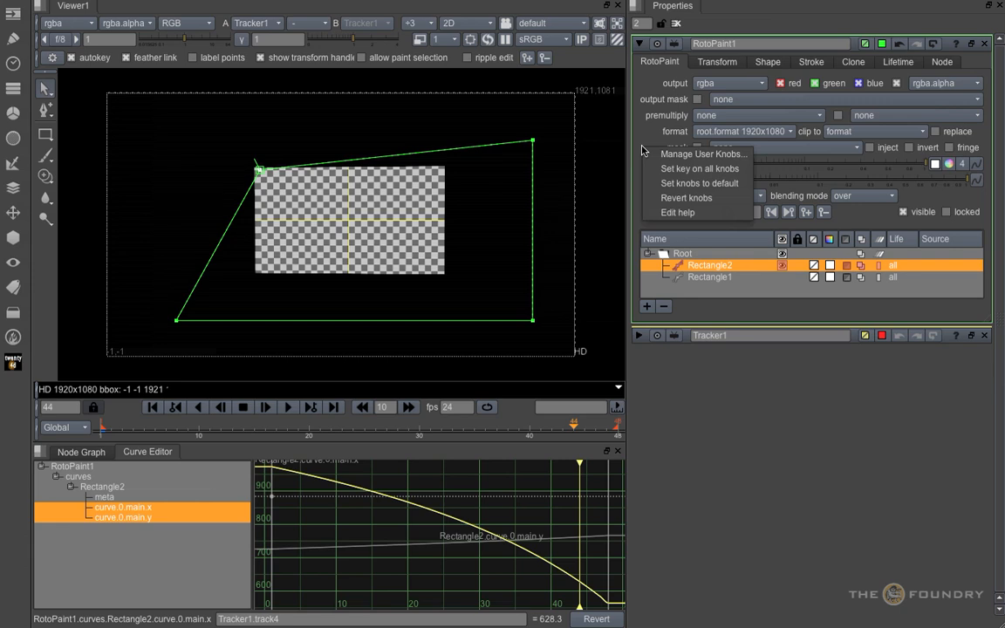
pyautogui.click(689, 155)
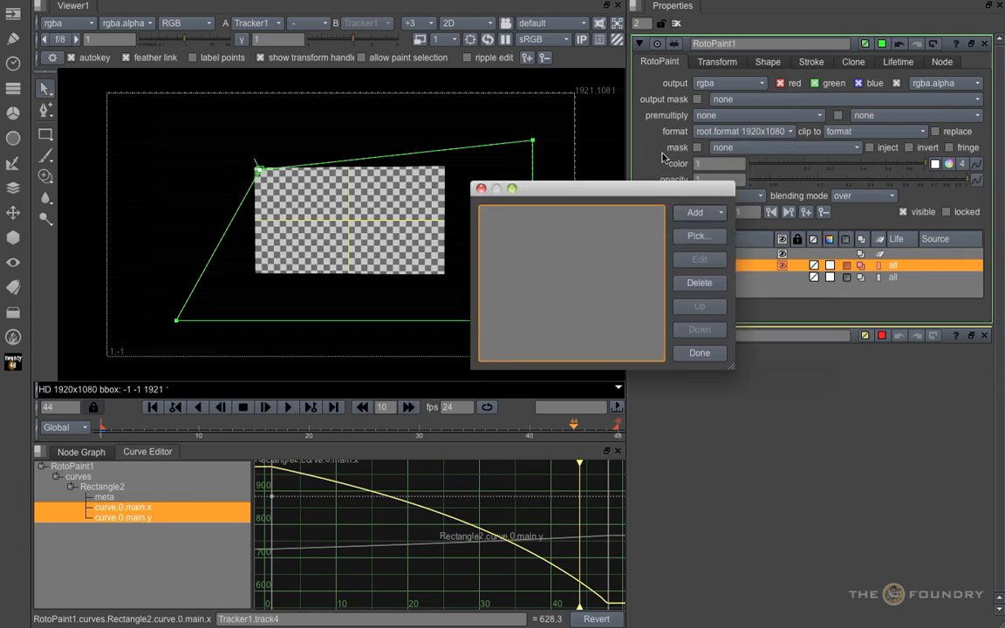
pyautogui.click(695, 215)
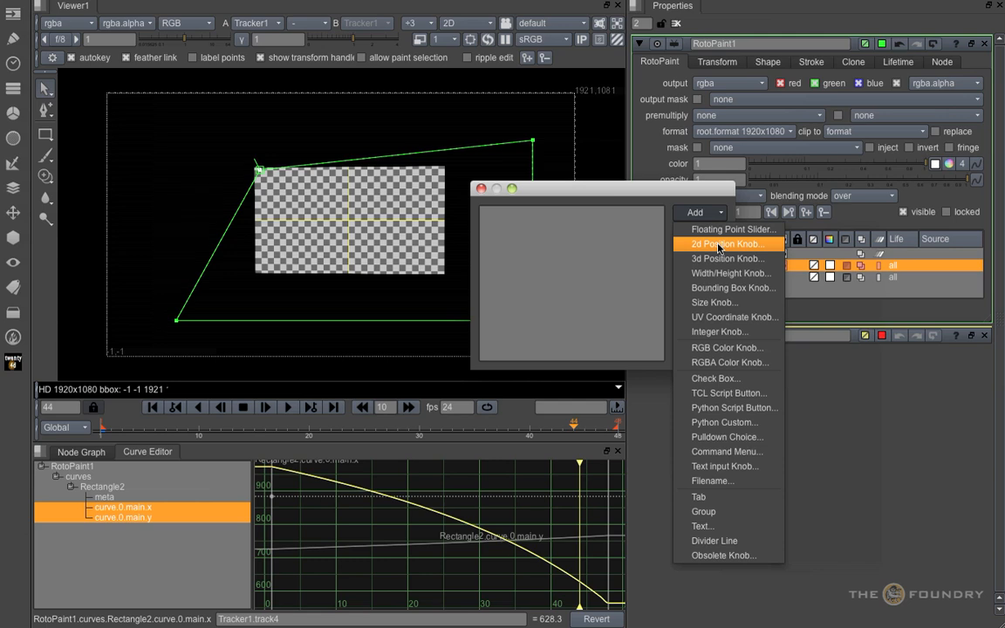
pyautogui.click(719, 245)
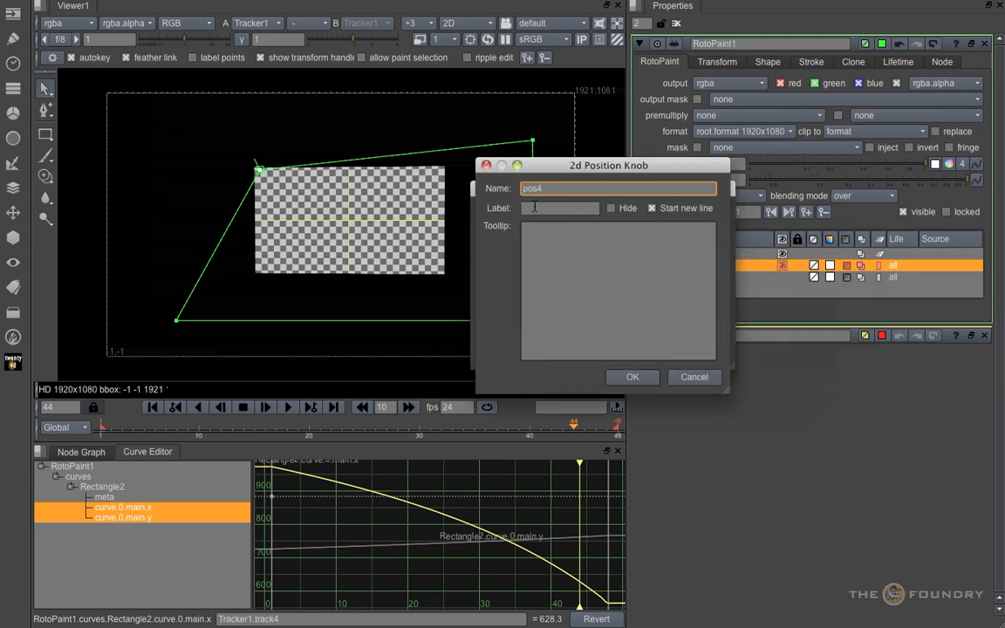
pyautogui.click(542, 206)
pyautogui.write('position 4')
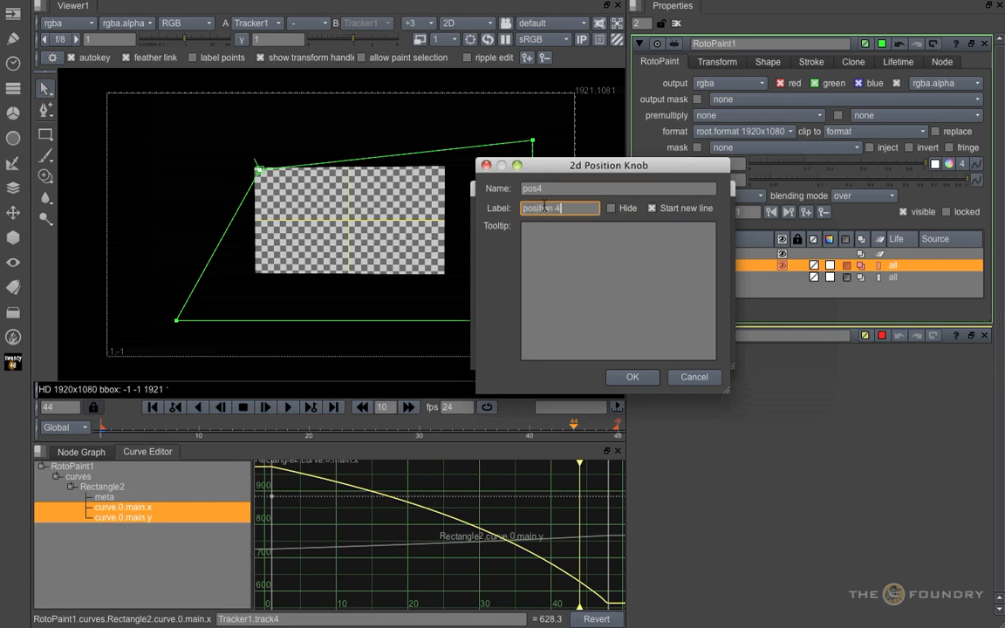
pyautogui.click(633, 379)
pyautogui.click(700, 353)
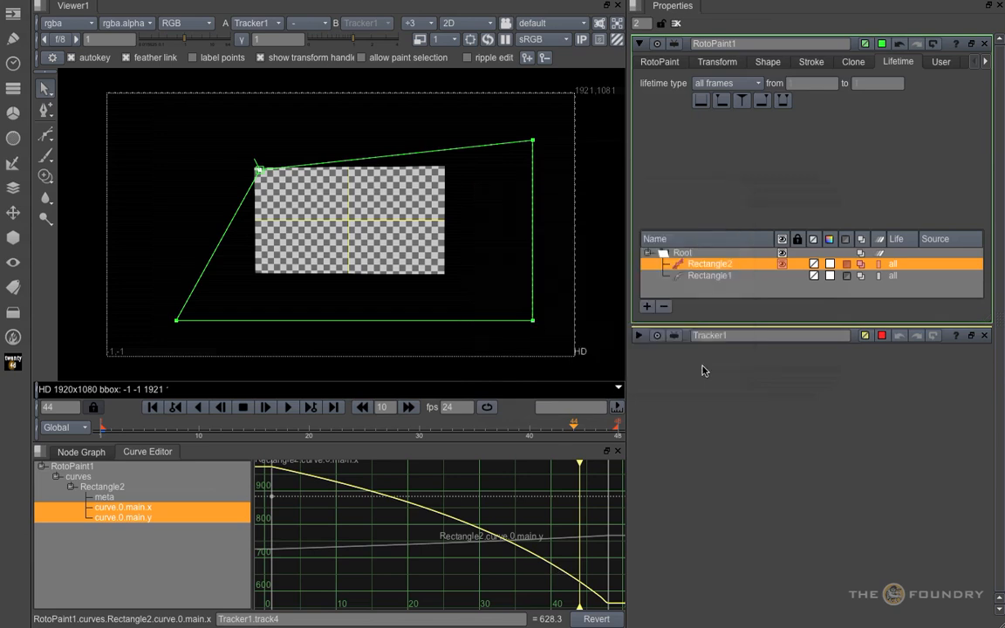
pyautogui.click(941, 62)
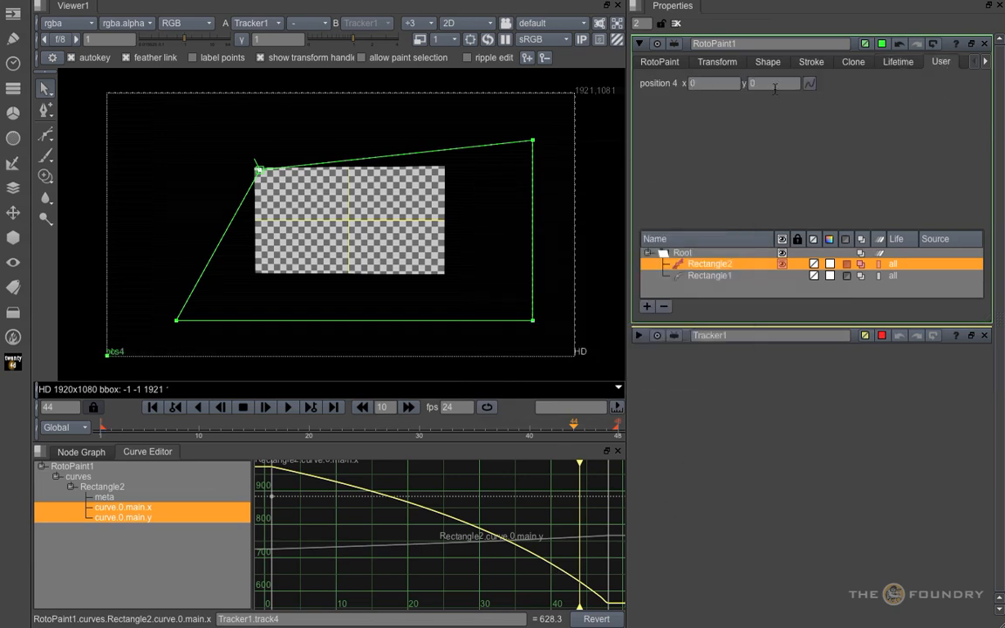
# Set both the x and y expressions of Rectangle2's upper-left point to Tracker1.track4+pos4
pyautogui.rightClick(131, 513)
pyautogui.click(191, 505)
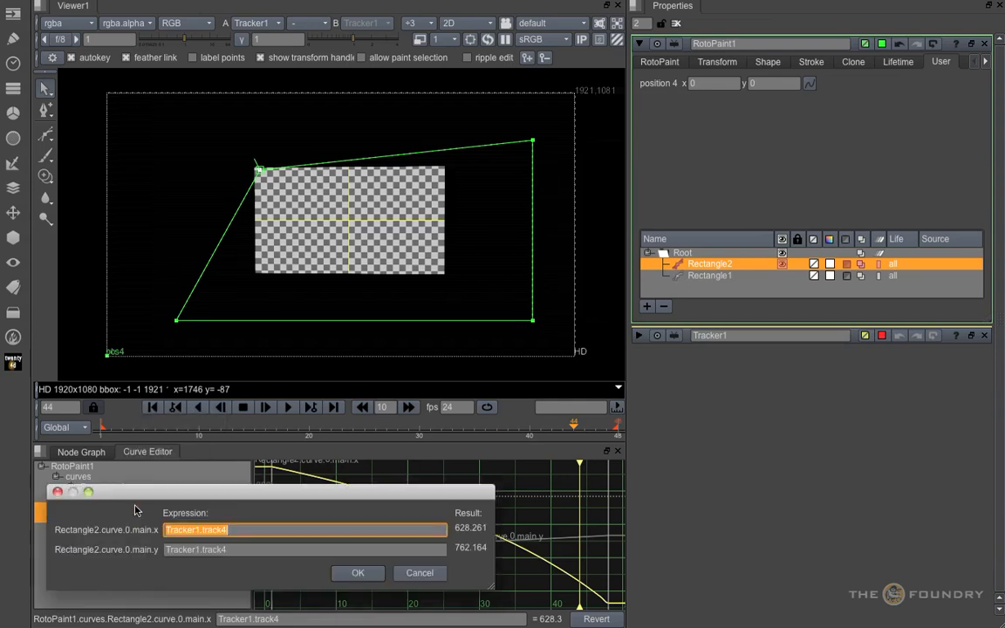
pyautogui.click(238, 528)
pyautogui.write('+')
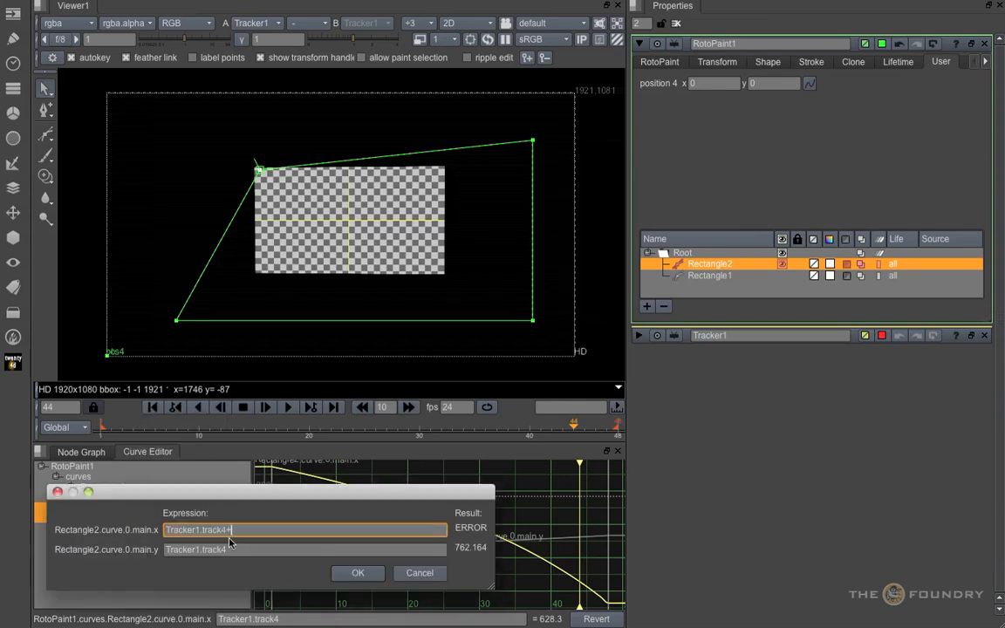
pyautogui.write('pos4')
pyautogui.moveTo(251, 529); pyautogui.dragTo(225, 530)
pyautogui.press('super+c')
pyautogui.click(238, 550)
pyautogui.press('super+v')
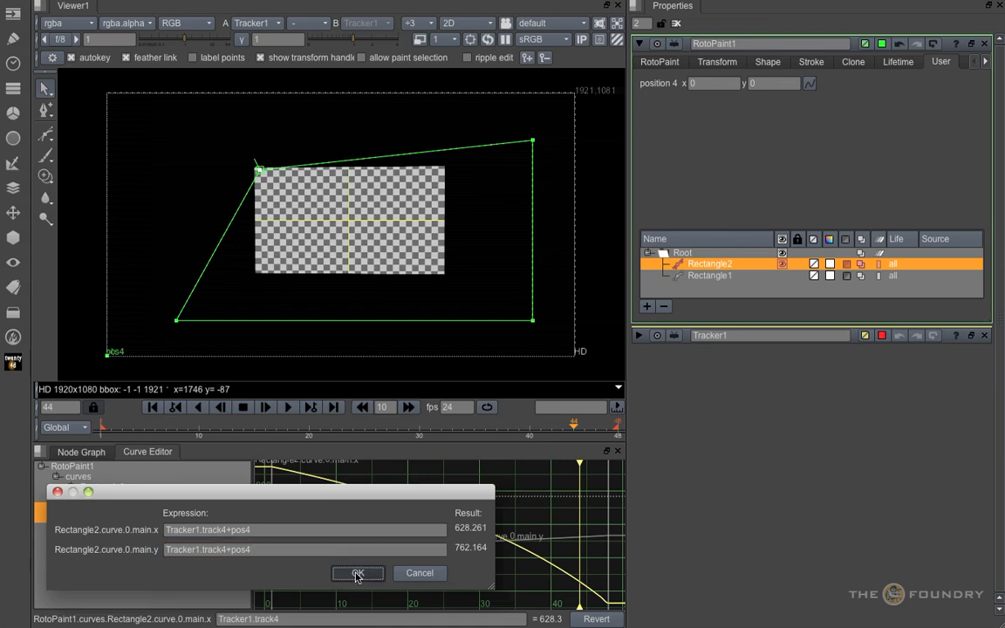
pyautogui.click(356, 574)
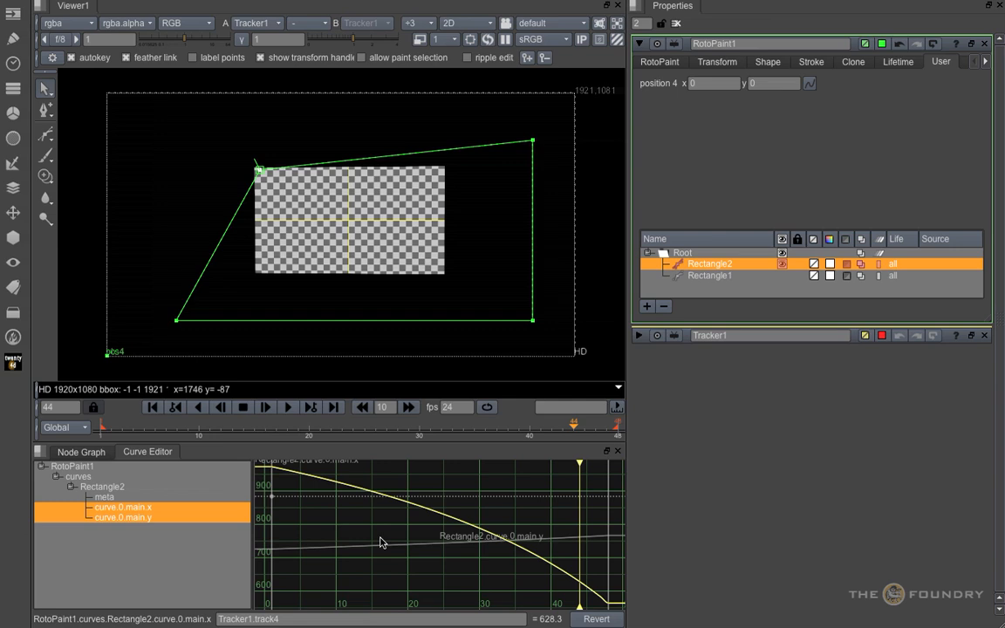
# At frame 1, set a key on the position 4 knob and offset it to x -11, y 4
pyautogui.click(100, 426)
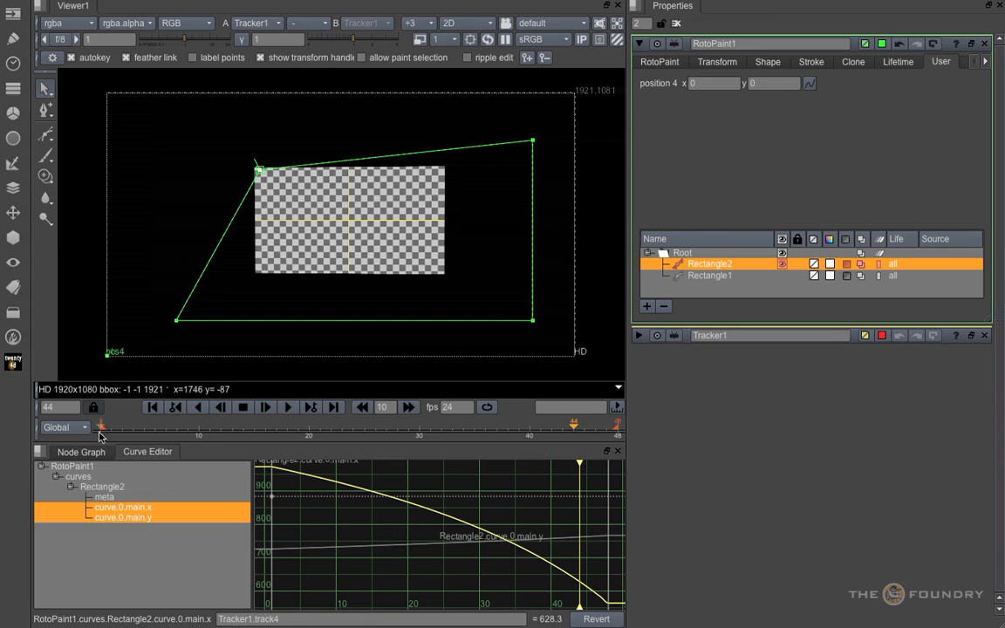
pyautogui.click(809, 84)
pyautogui.click(834, 91)
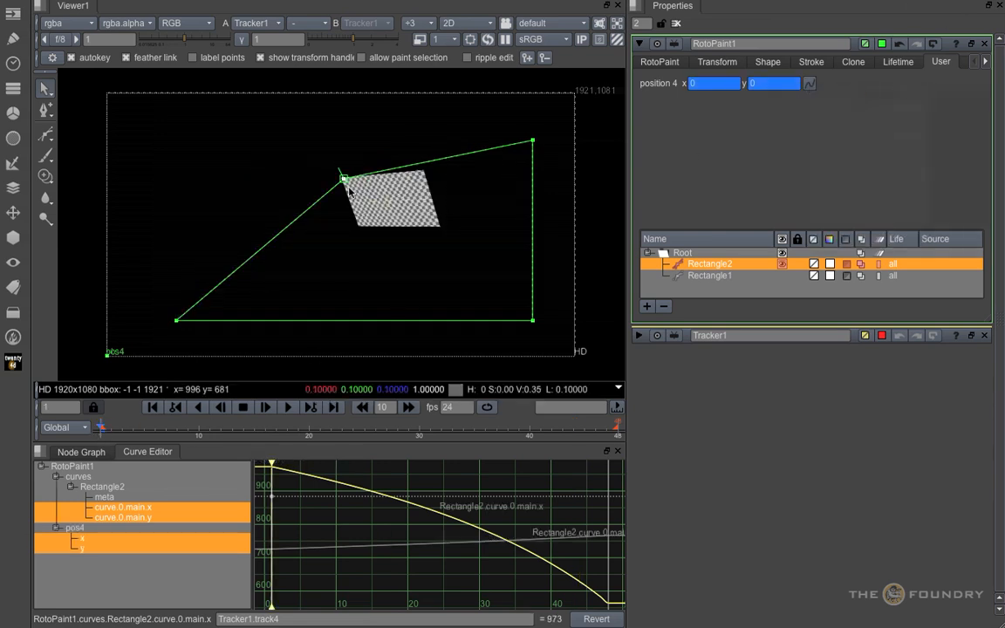
pyautogui.keyDown('alt'); pyautogui.moveTo(348, 170); pyautogui.dragTo(484, 85, button='middle'); pyautogui.keyUp('alt')
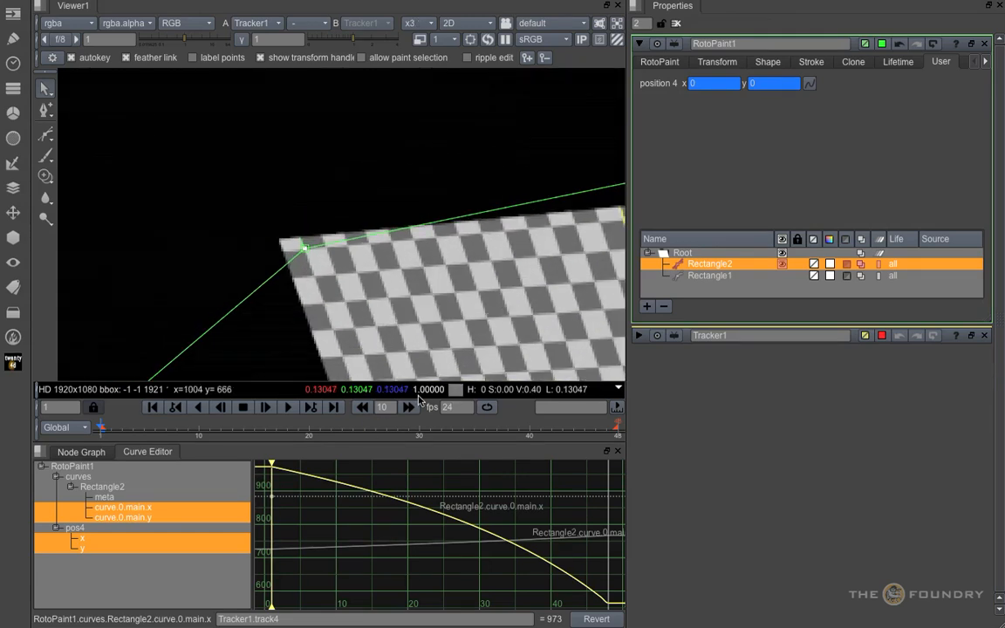
pyautogui.moveTo(692, 87); pyautogui.dragTo(641, 84, button='middle')
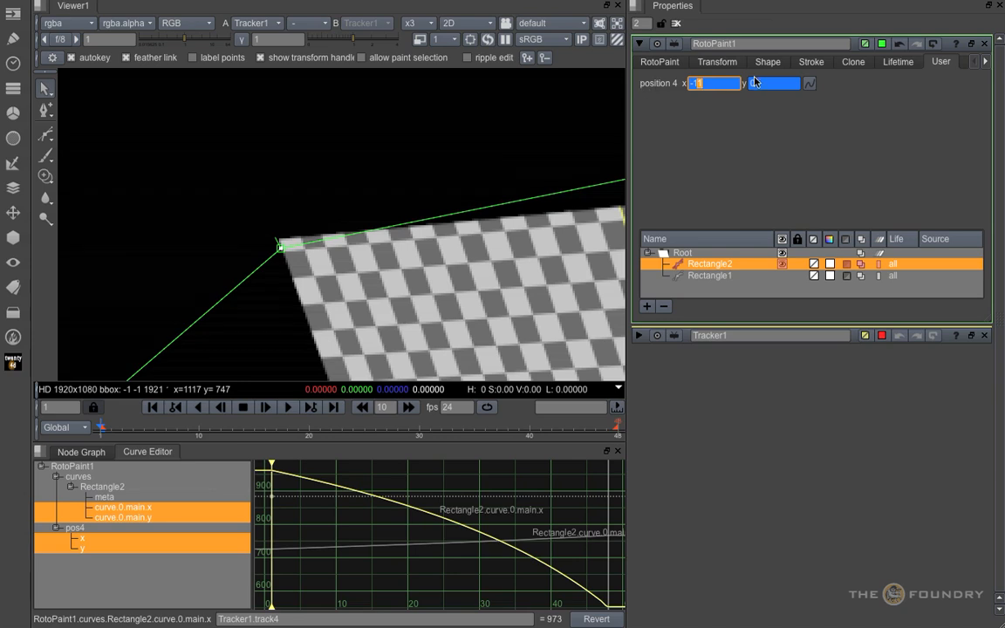
pyautogui.moveTo(751, 85); pyautogui.dragTo(768, 91, button='middle')
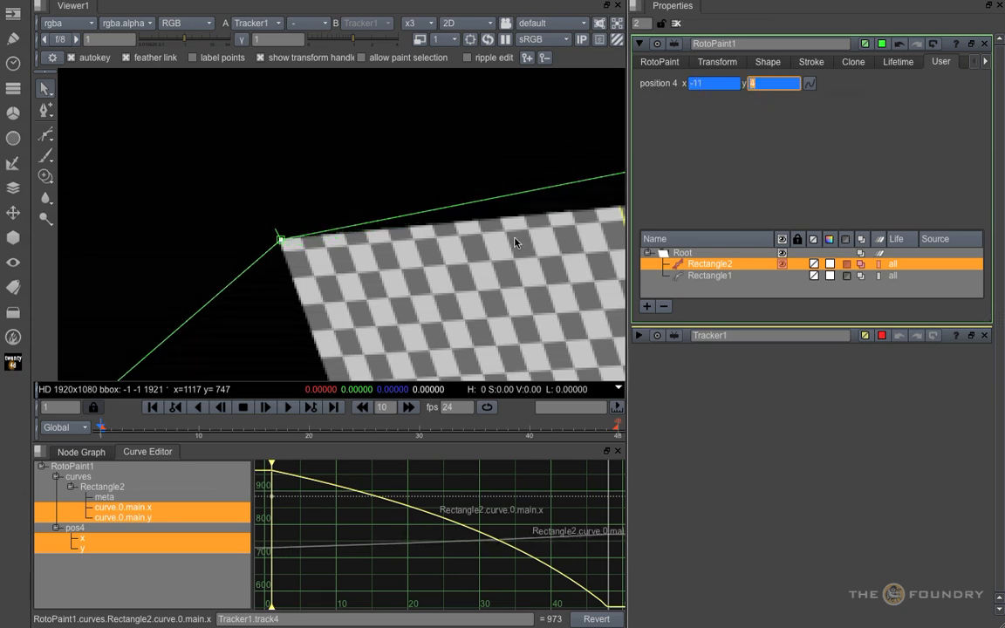
# At frame 20, key the position 4 offset at x -15, y 6
pyautogui.click(287, 440)
pyautogui.click(309, 430)
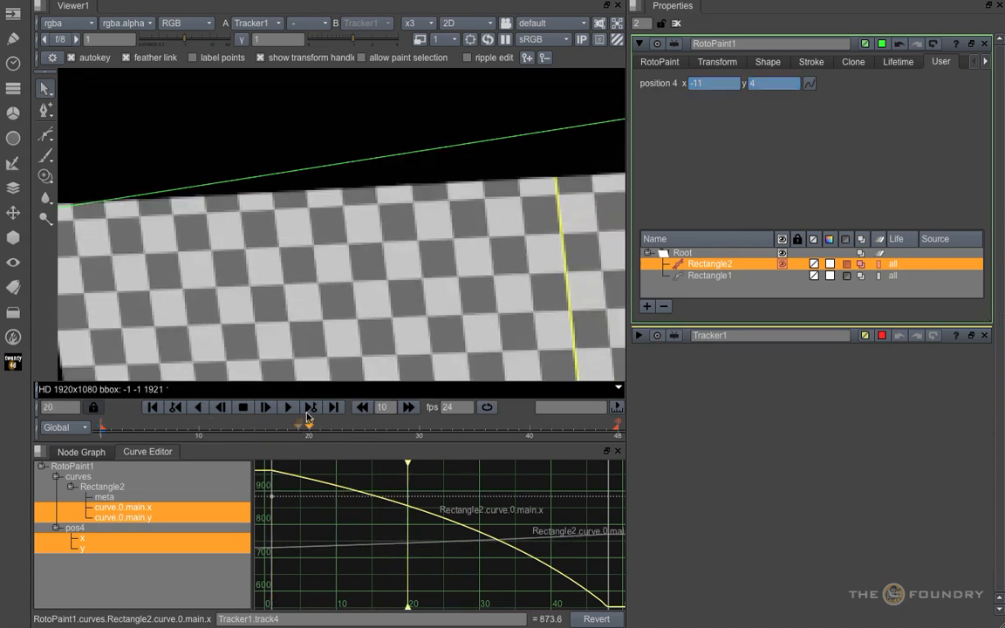
pyautogui.moveTo(698, 83); pyautogui.dragTo(684, 81, button='middle')
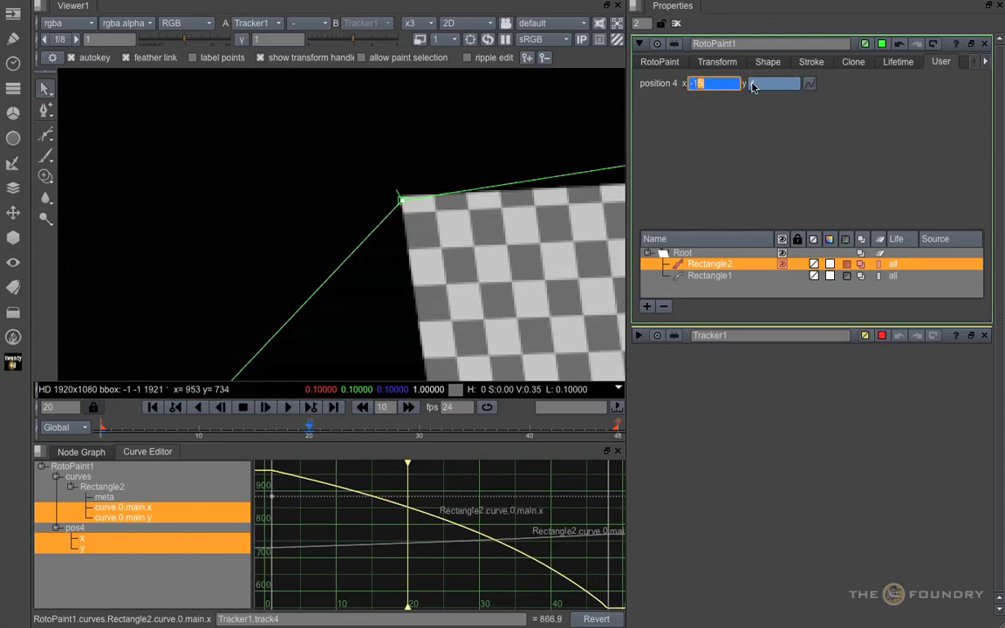
pyautogui.moveTo(753, 87); pyautogui.dragTo(757, 84, button='middle')
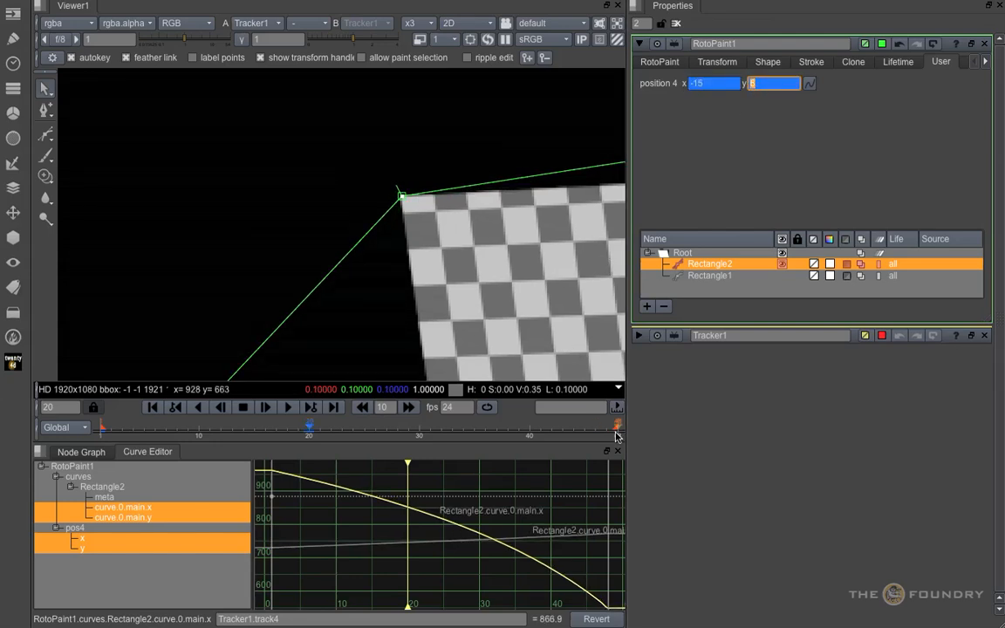
# At frame 48, adjust the position 4 x and y offsets to meet the checkerboard's upper-left corner, and play back the animation
pyautogui.click(616, 436)
pyautogui.scroll(-2, 354, 254)
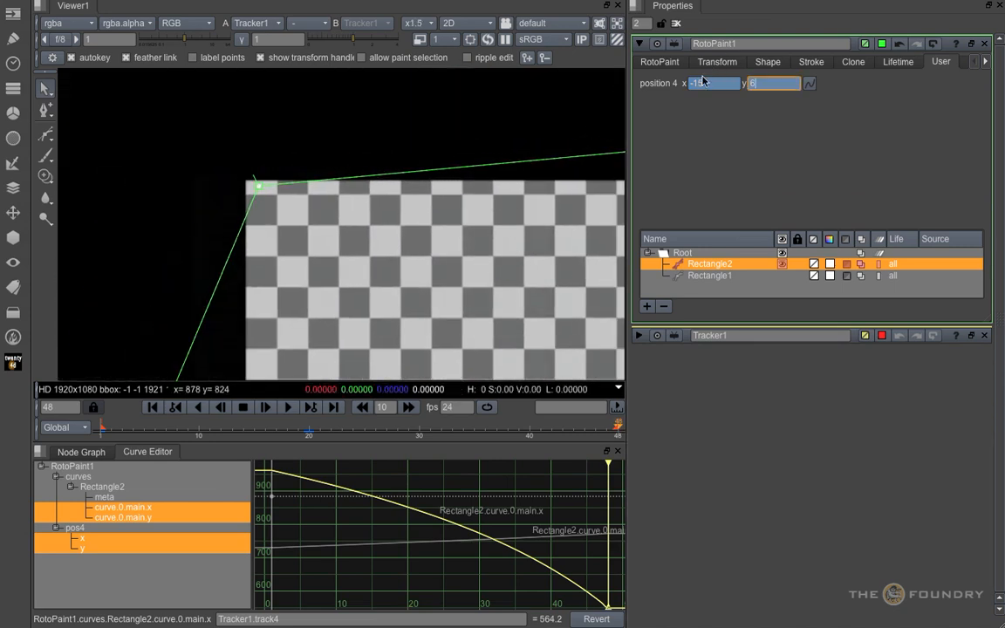
pyautogui.moveTo(699, 84); pyautogui.dragTo(662, 86, button='middle')
pyautogui.moveTo(760, 92); pyautogui.dragTo(764, 90, button='middle')
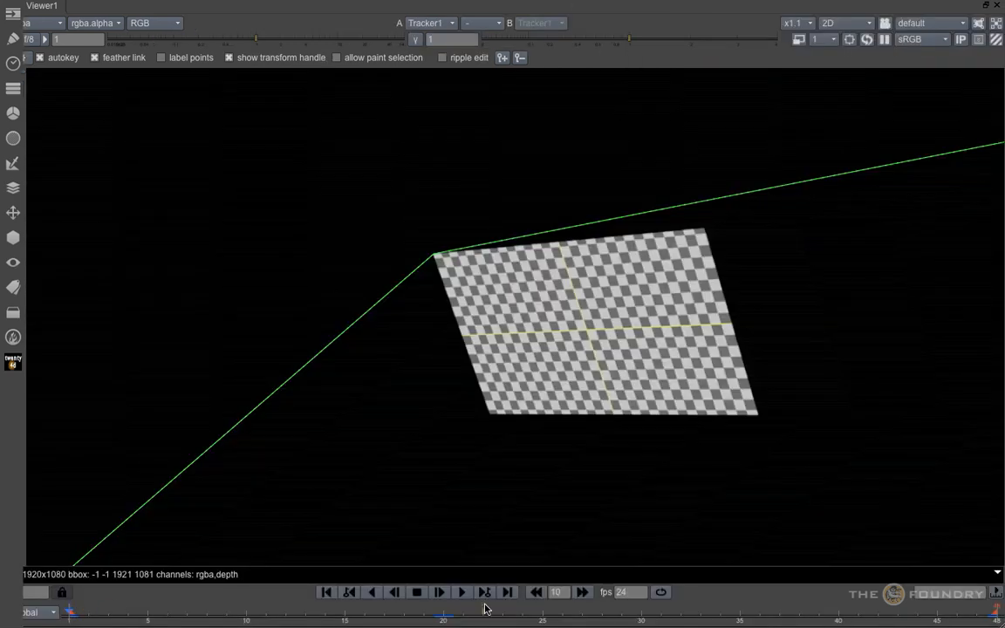
pyautogui.click(463, 593)
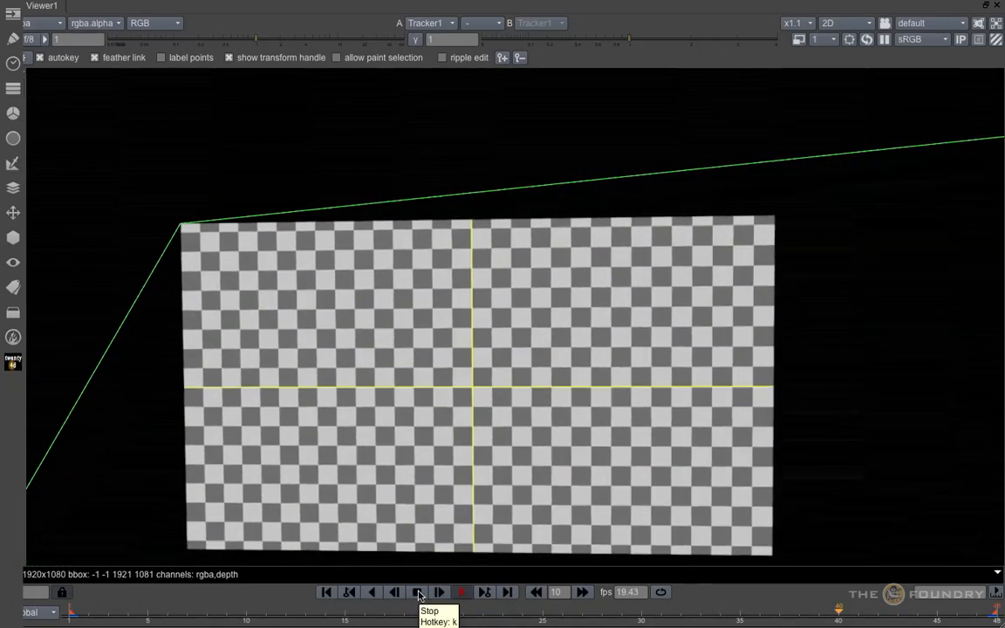
pyautogui.click(418, 593)
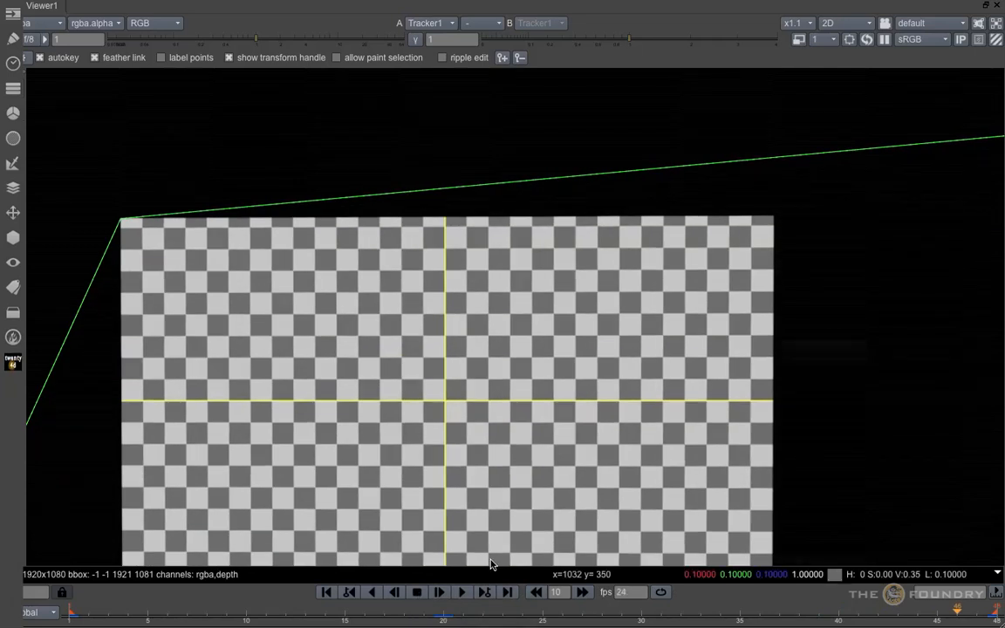